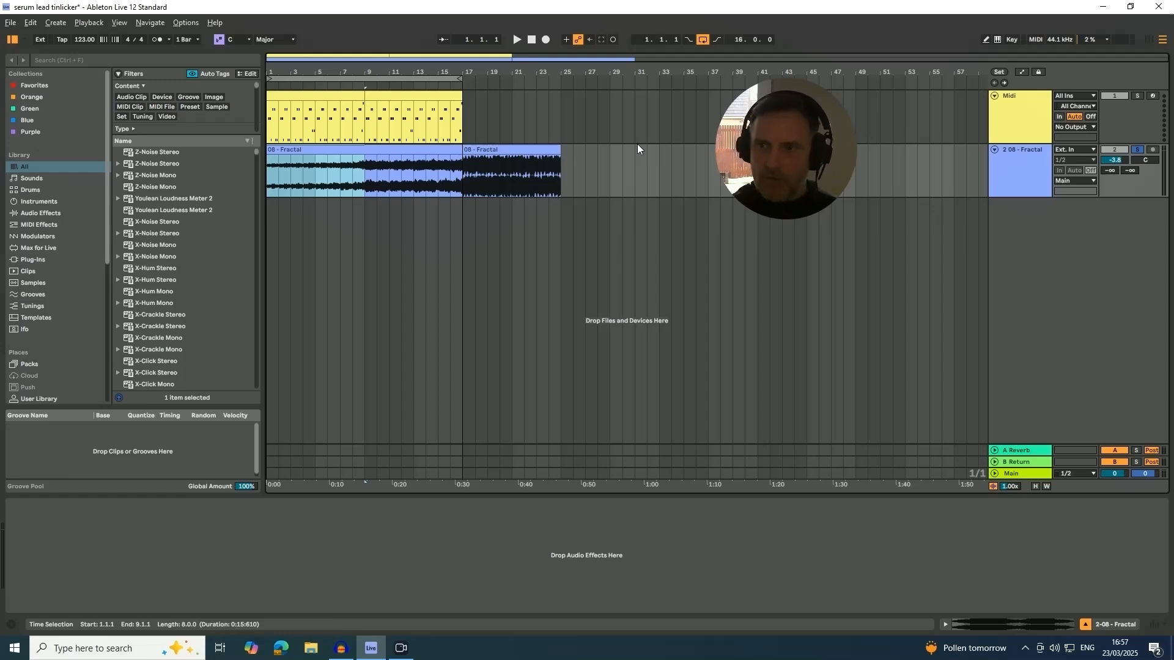
Play the opening section of the first 08 - Fractal audio clip from bar 1 as a reference.
left_click(387, 97)
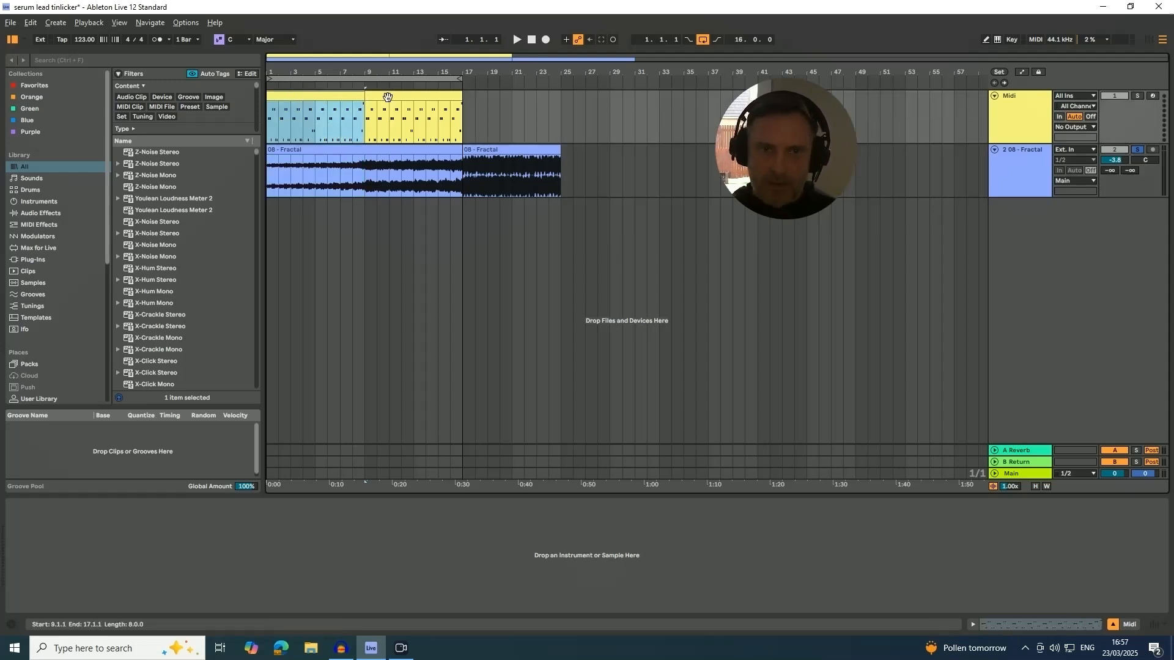
left_click(348, 97)
left_click(389, 99)
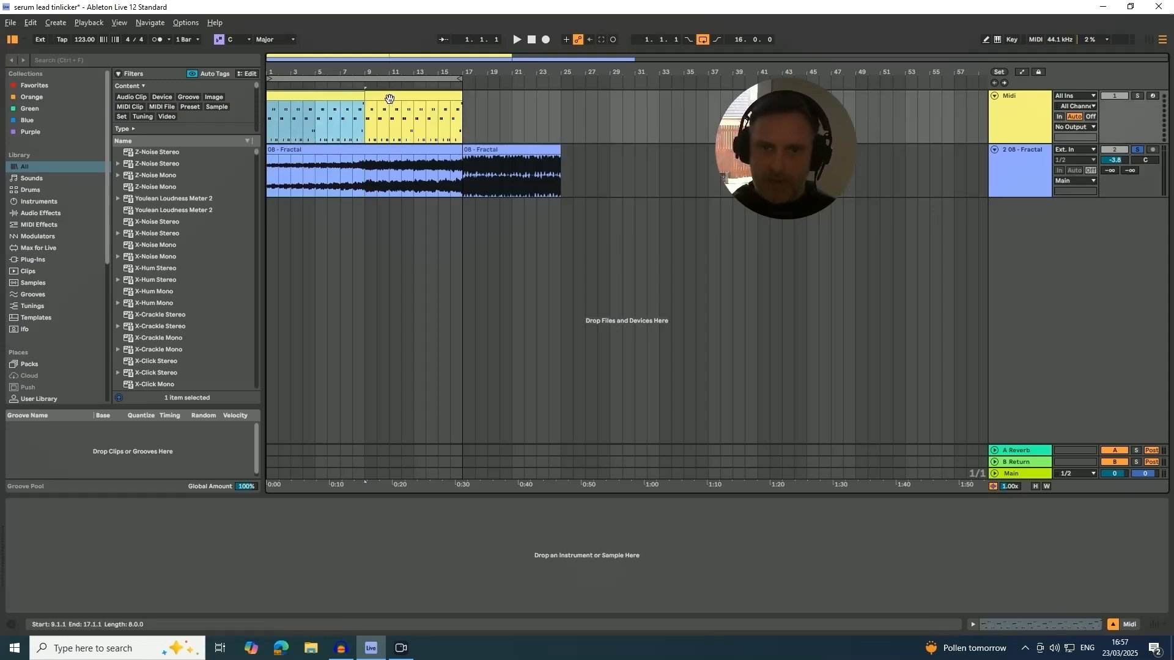
left_click(302, 150)
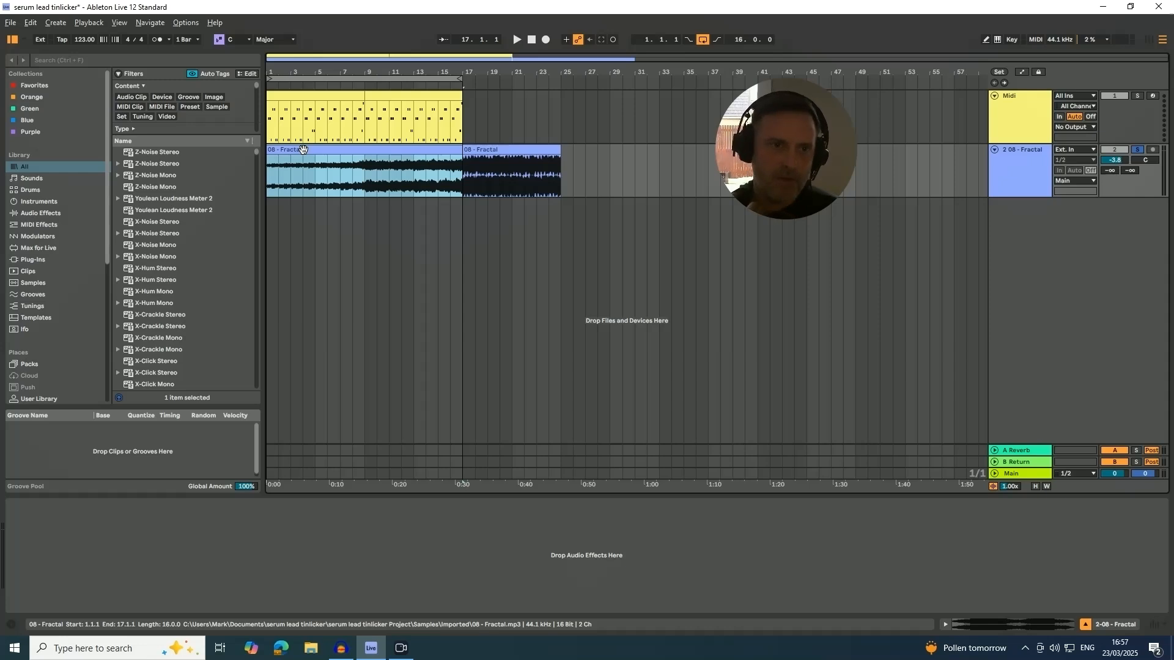
key("space")
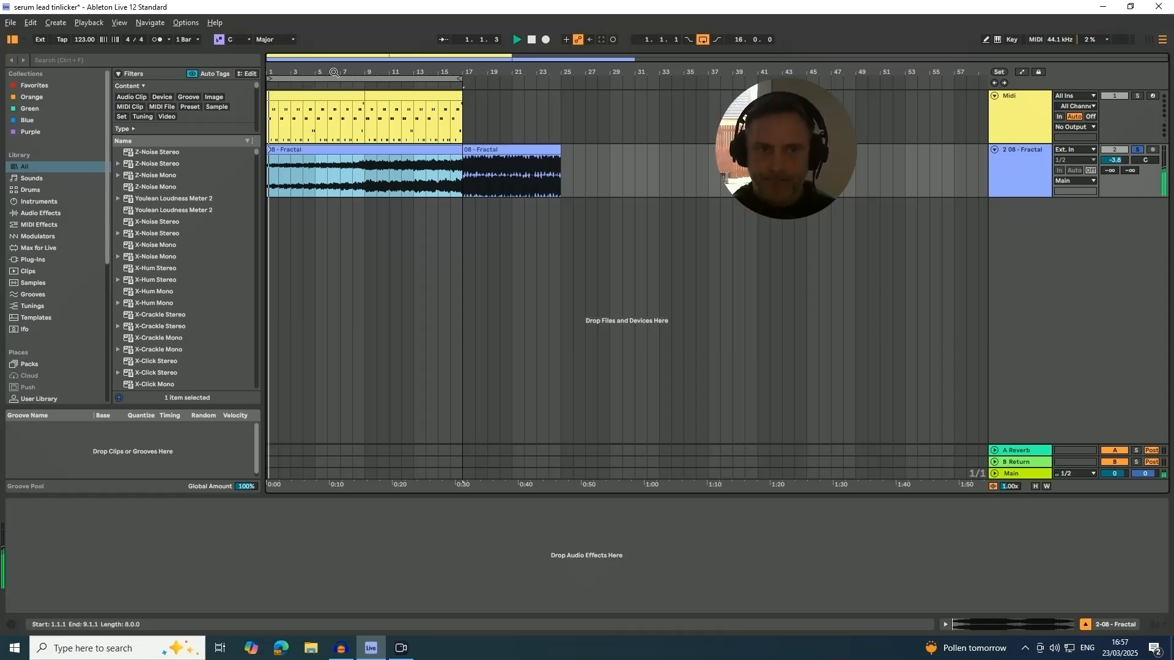
mouse_move(753, 119)
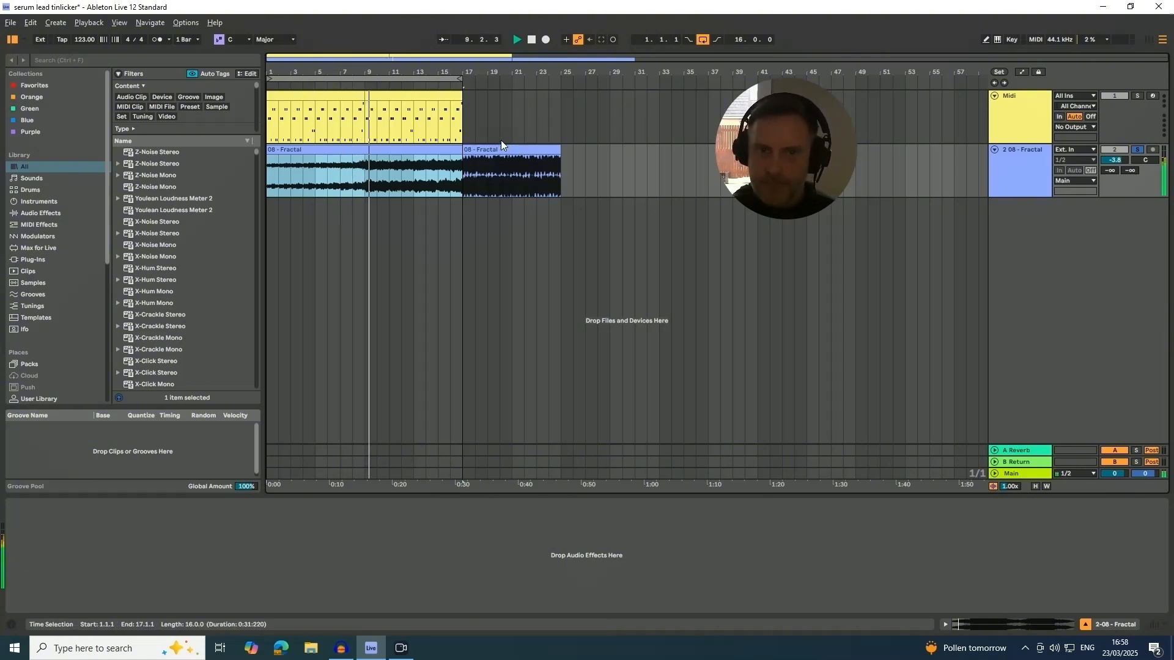
key("space")
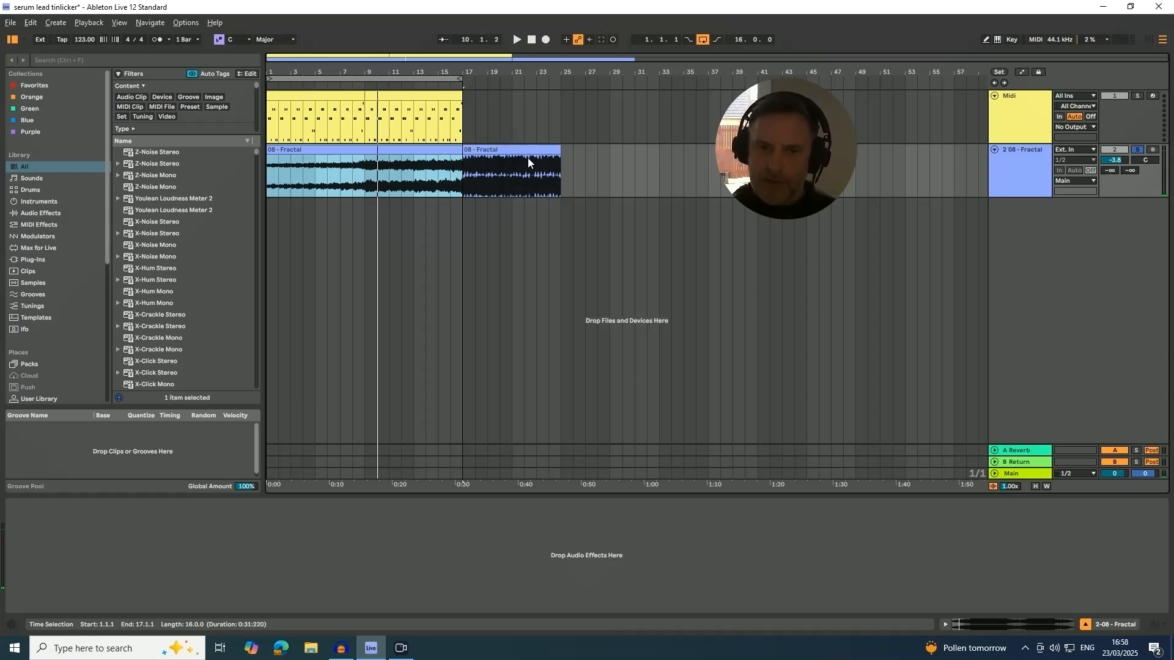
Play the second 08 - Fractal clip from bar 17 and stop playback after a few bars.
left_click(507, 149)
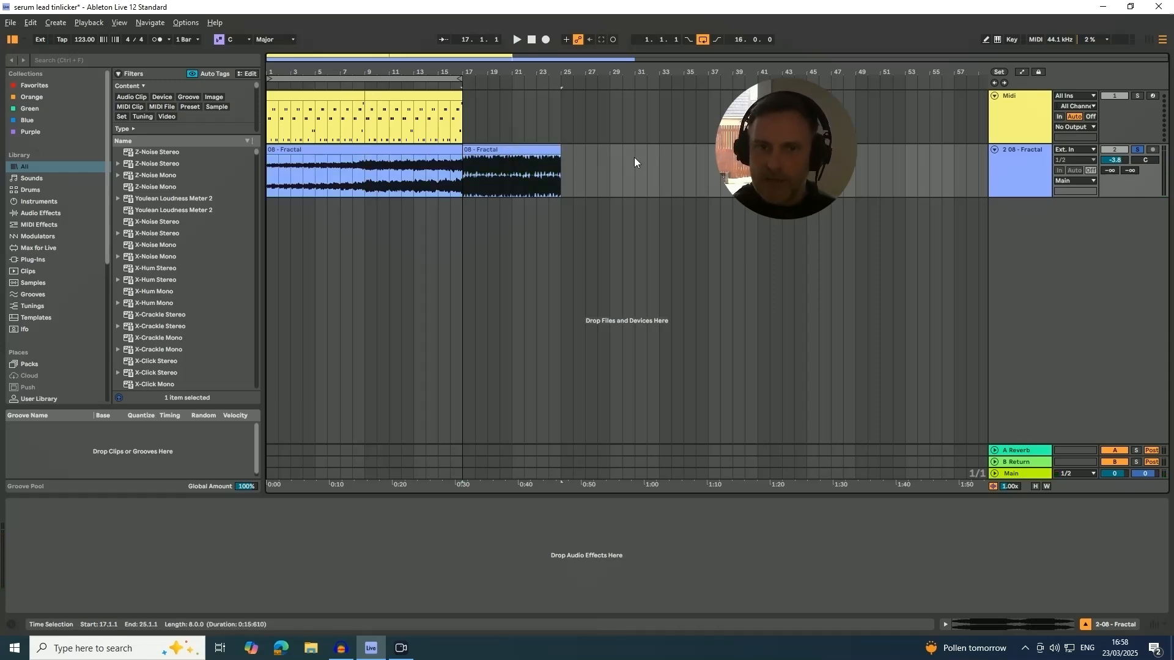
key("space")
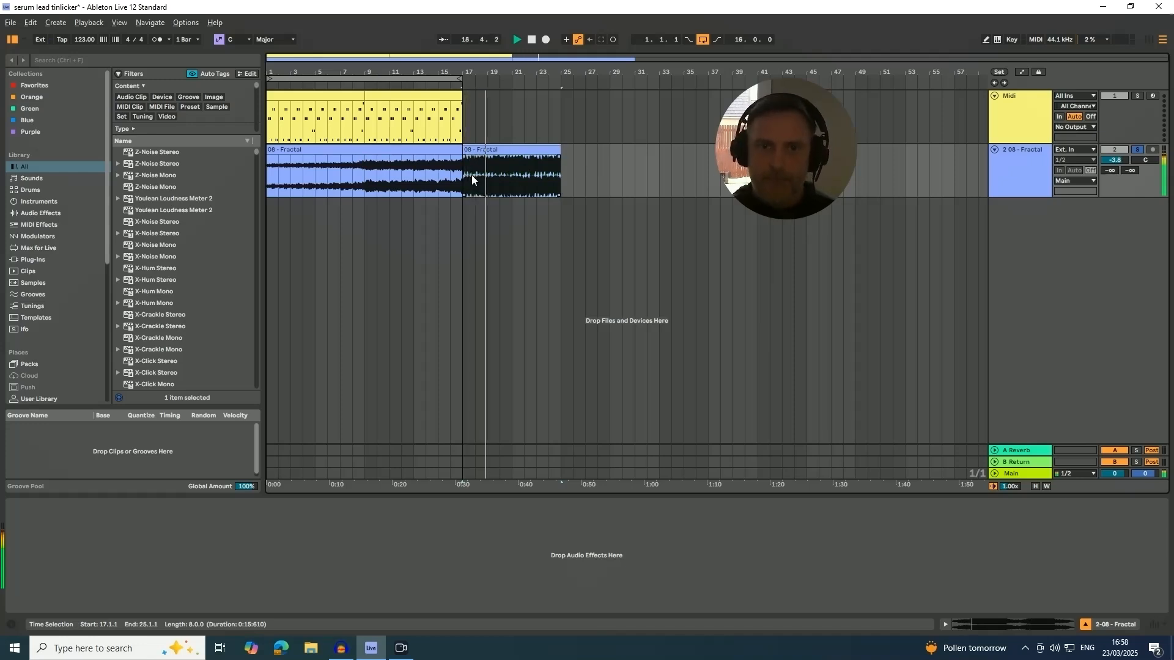
key("space")
Search the browser for serum, load the Serum instrument onto the Midi track and solo that track.
left_click(1022, 111)
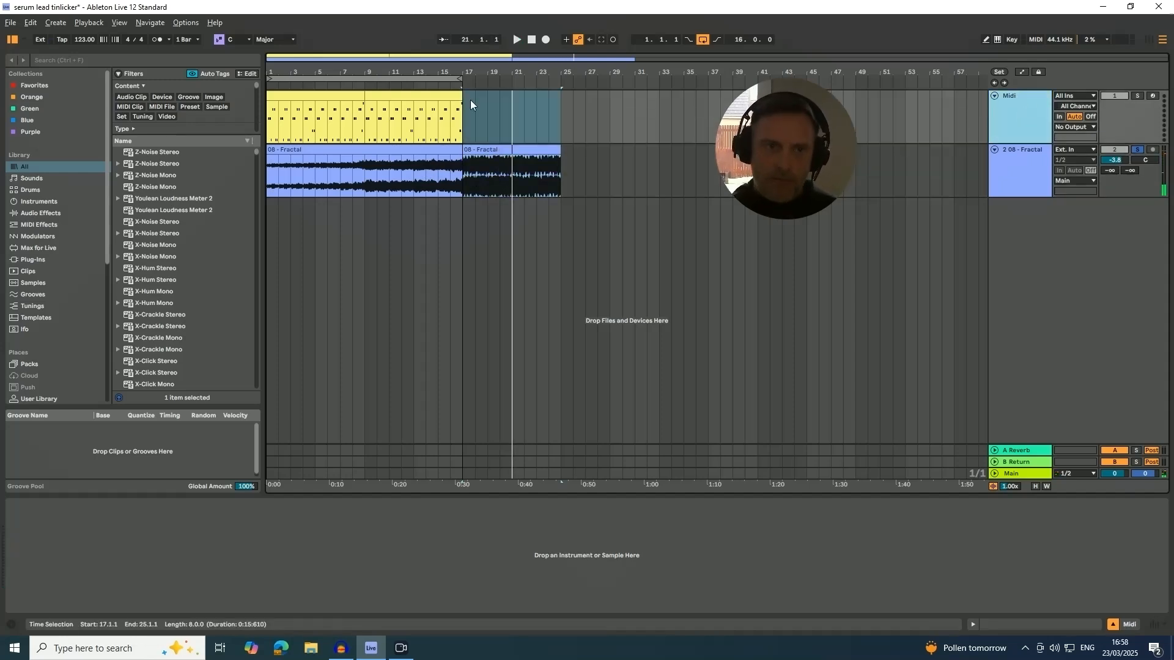
left_click(110, 61)
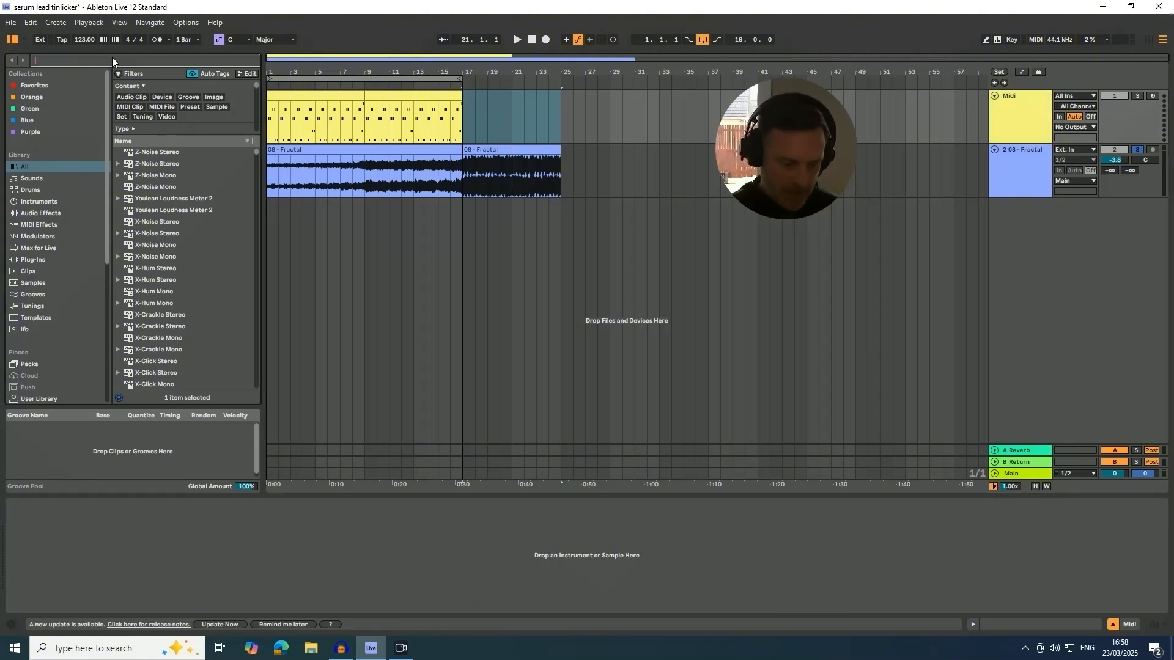
type("serum")
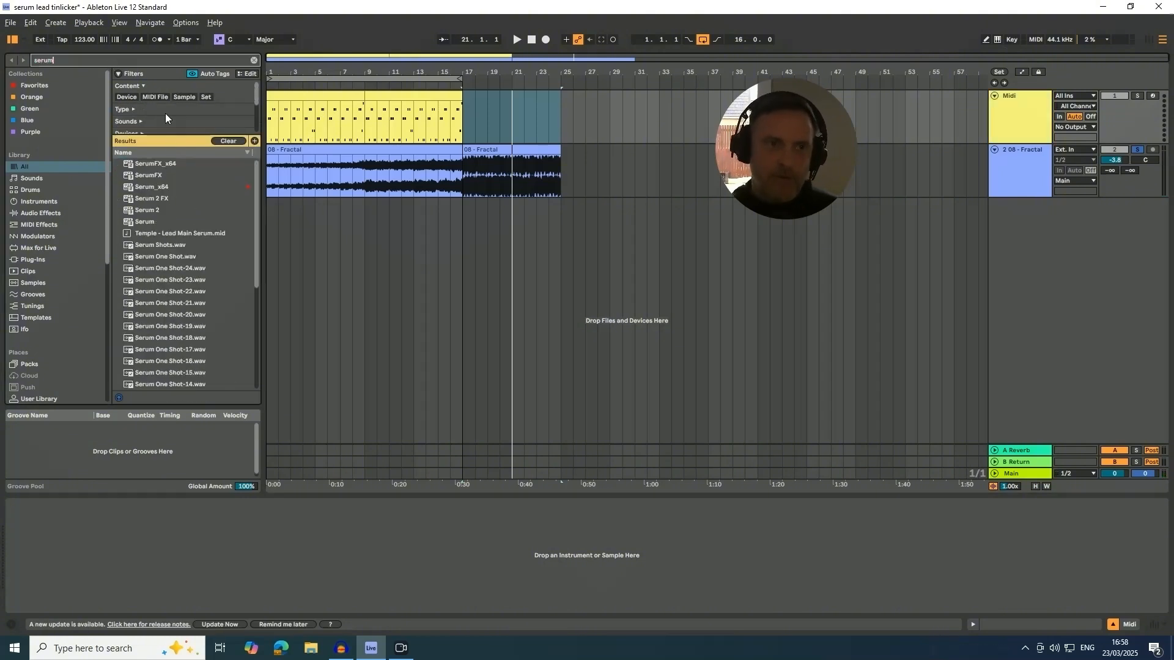
left_click(144, 221)
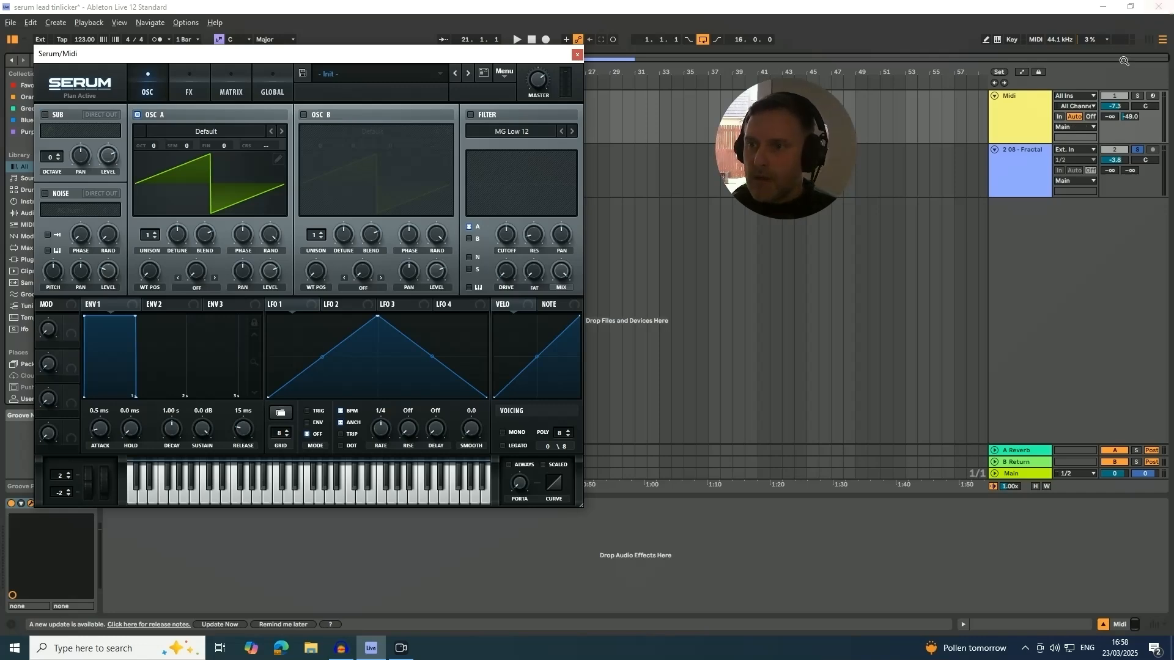
left_click(1137, 97)
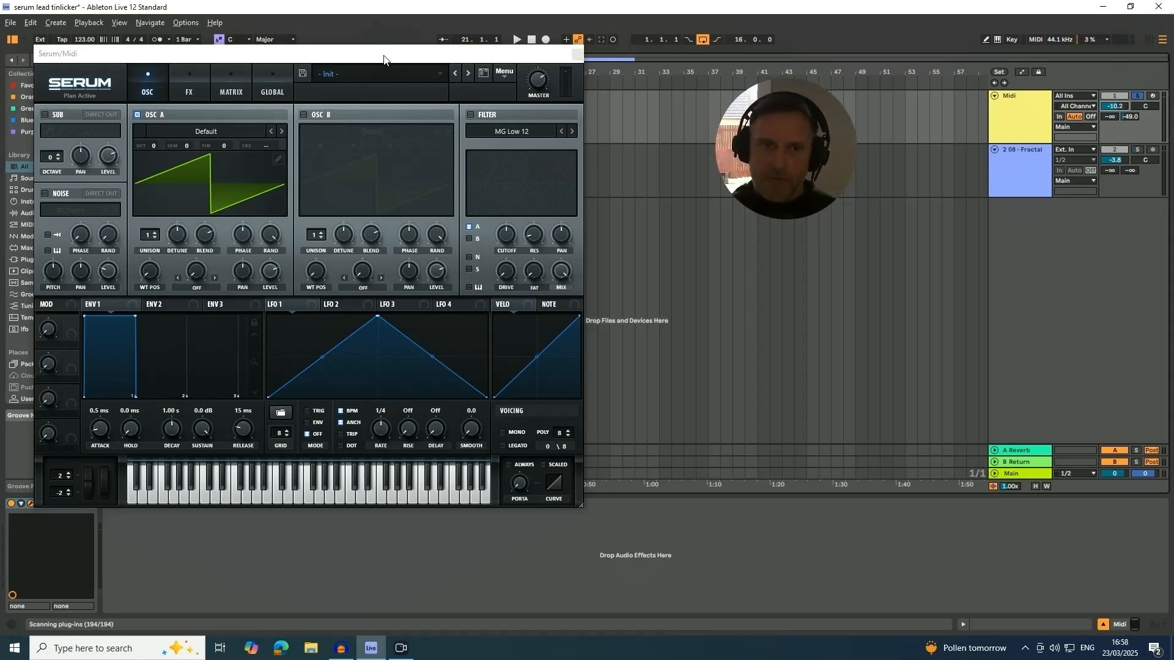
Reposition the Serum window and audition the looped MIDI clip from bar 1 with the Init patch.
left_click_drag(383, 59, 506, 65)
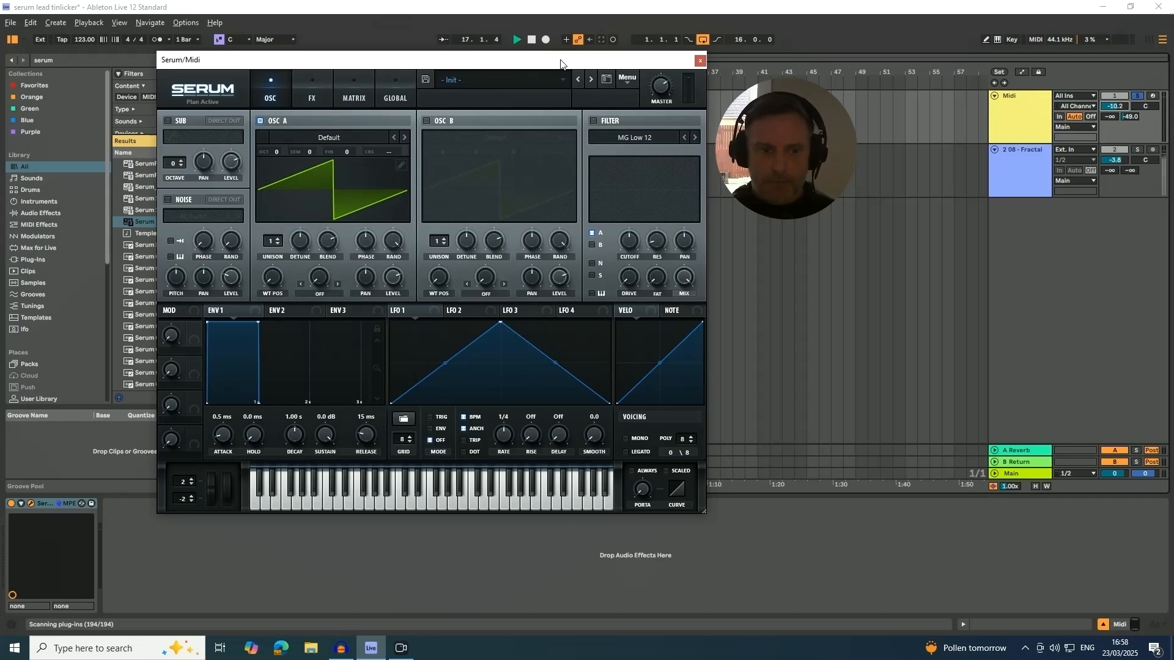
left_click_drag(386, 58, 376, 119)
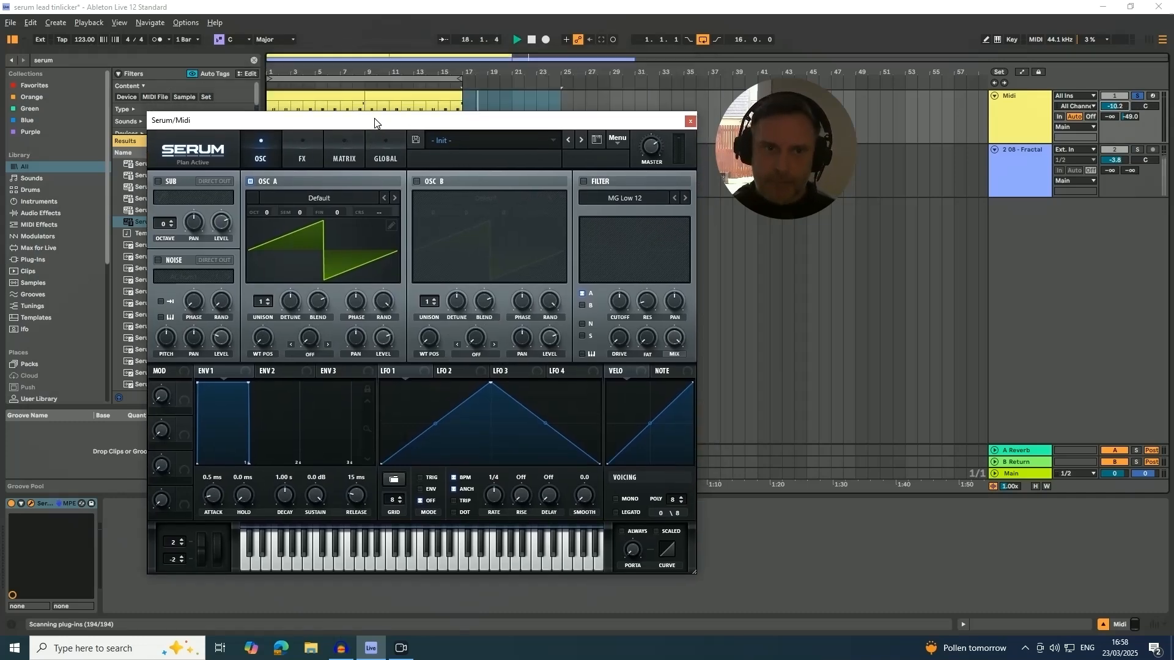
left_click(335, 79)
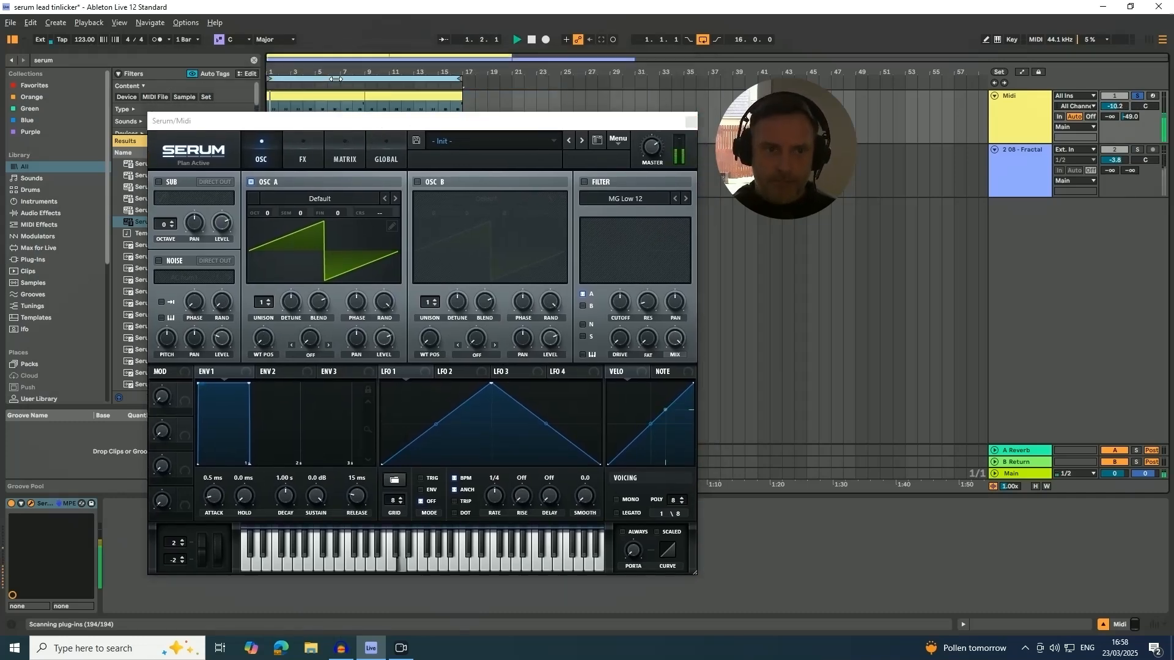
left_click_drag(355, 124, 337, 65)
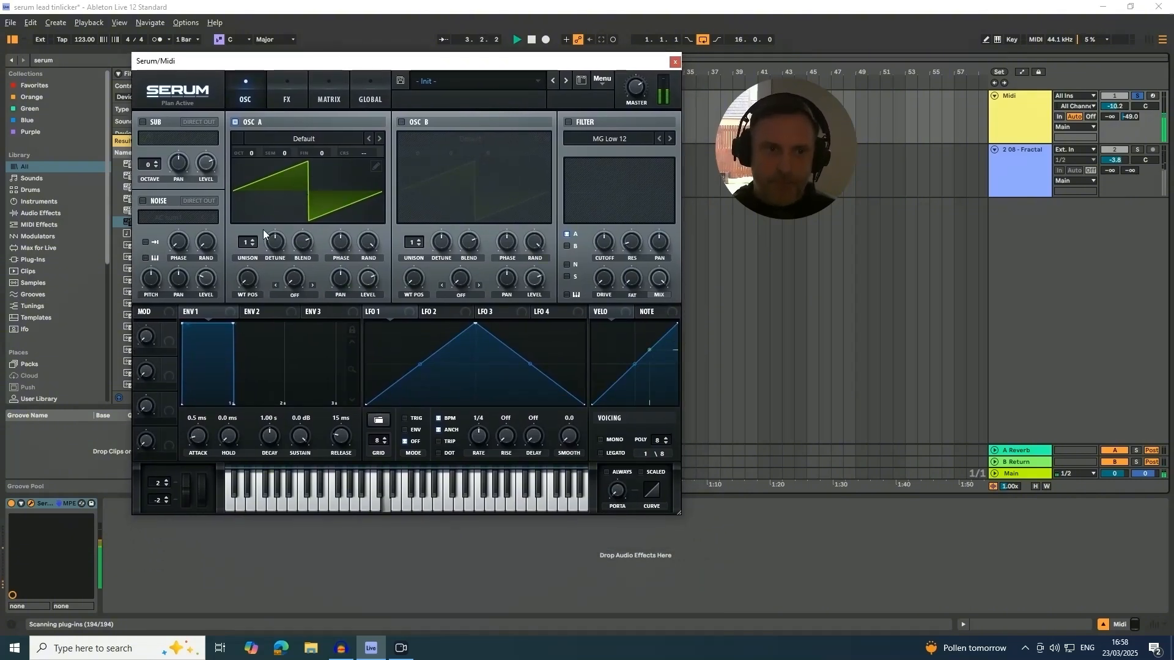
key("space")
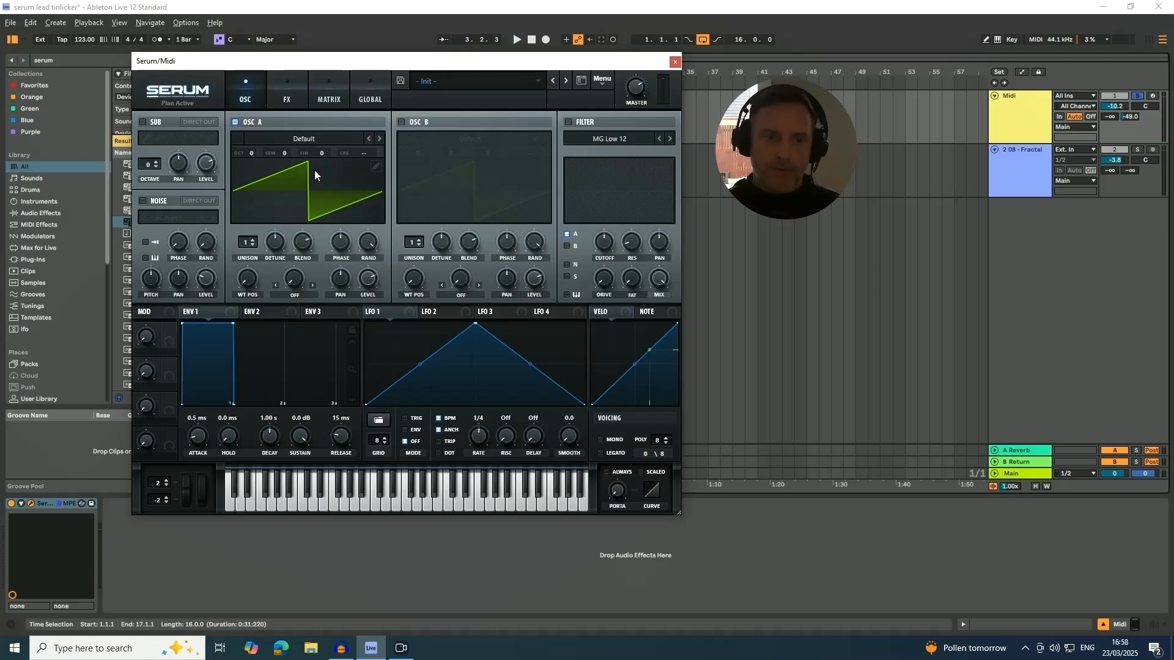
Set Serum's oscillator A to 3 unison voices, lower its detune and audition the sound.
left_click(252, 242)
left_click(252, 242)
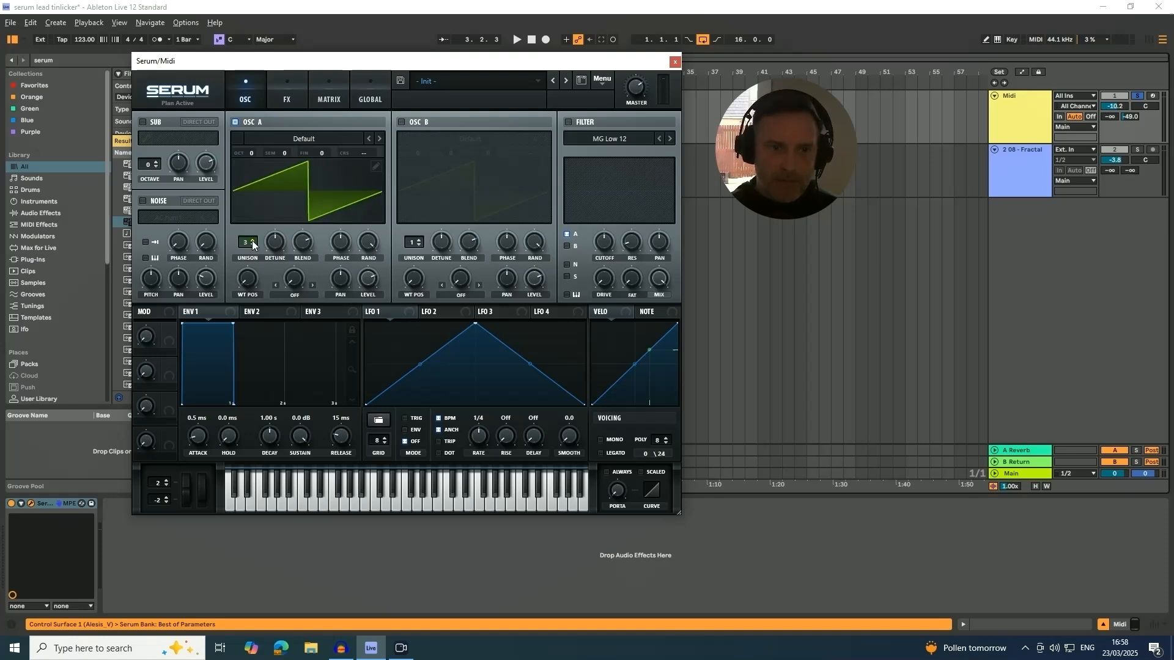
left_click_drag(279, 247, 278, 287)
left_click_drag(272, 247, 272, 249)
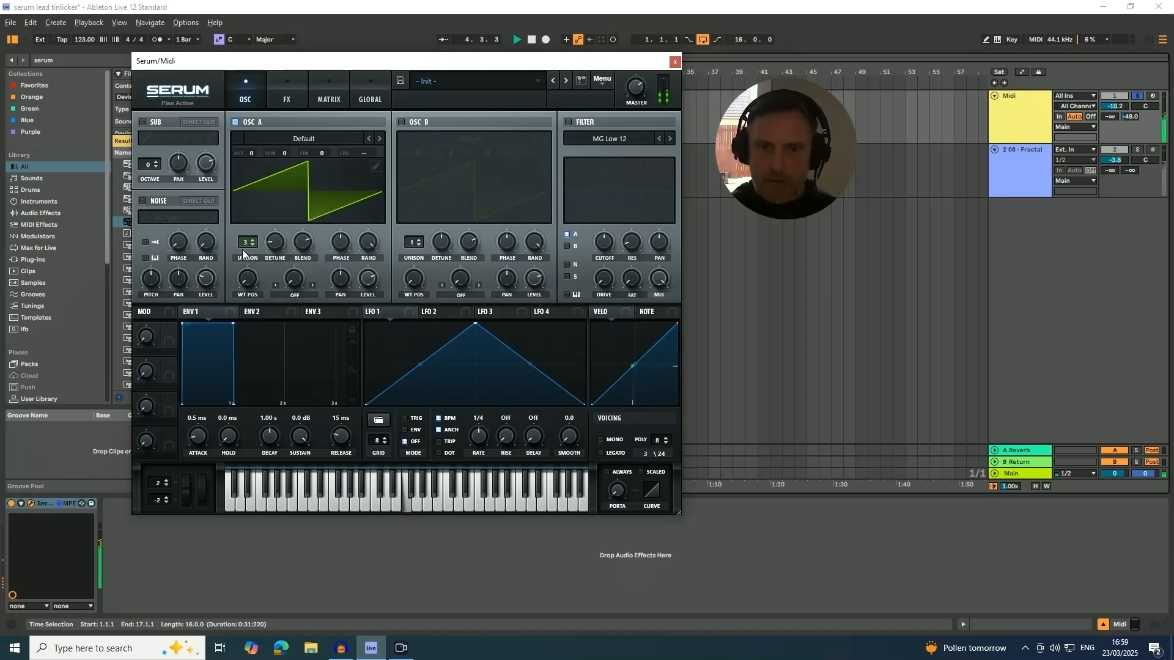
left_click(275, 247)
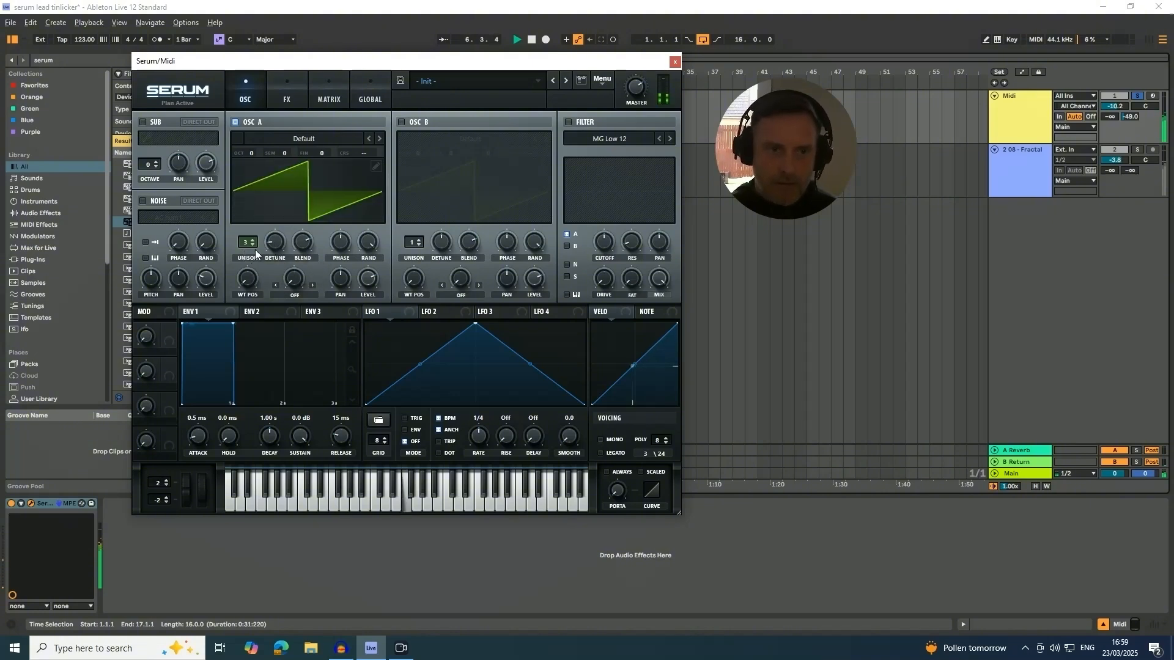
key("space")
Switch oscillator A's unison to one voice and back to 3, fine-tune its detune and audition it.
double_click(252, 246)
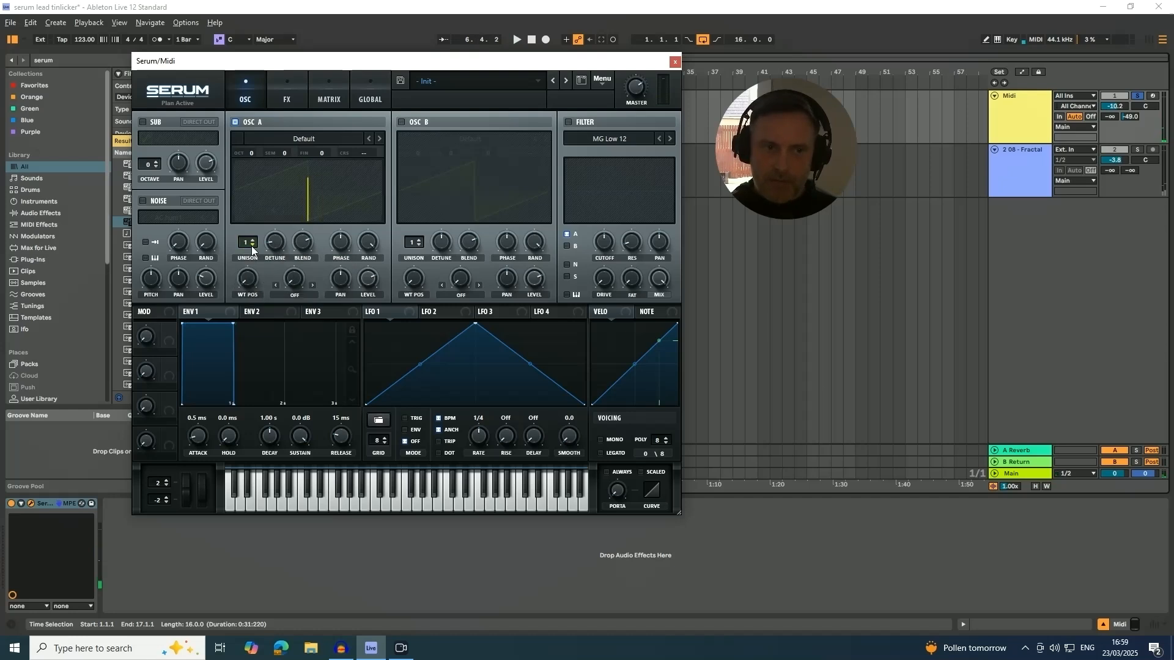
left_click(252, 240)
left_click(252, 240)
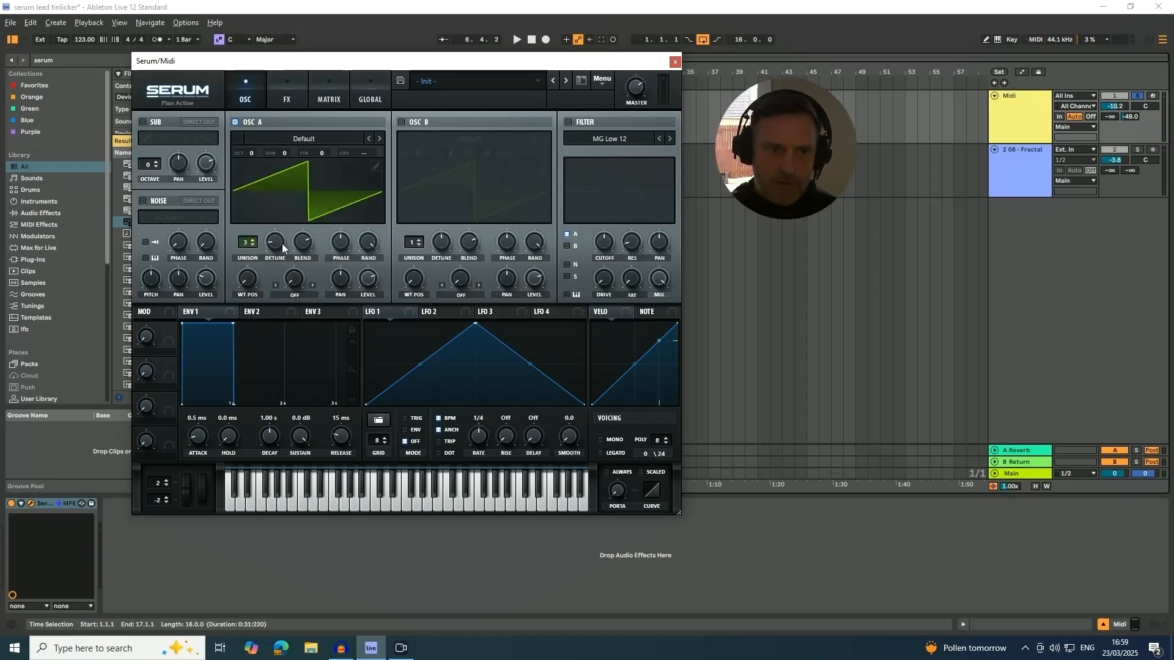
left_click_drag(275, 243, 267, 273)
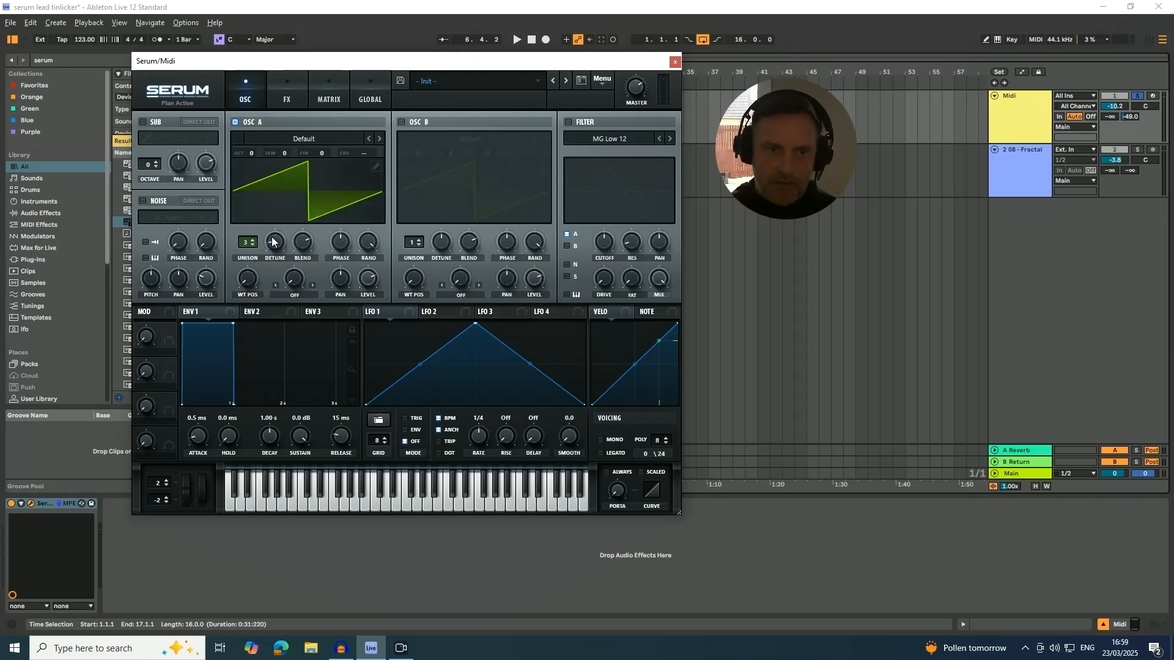
key("space")
left_click(275, 247)
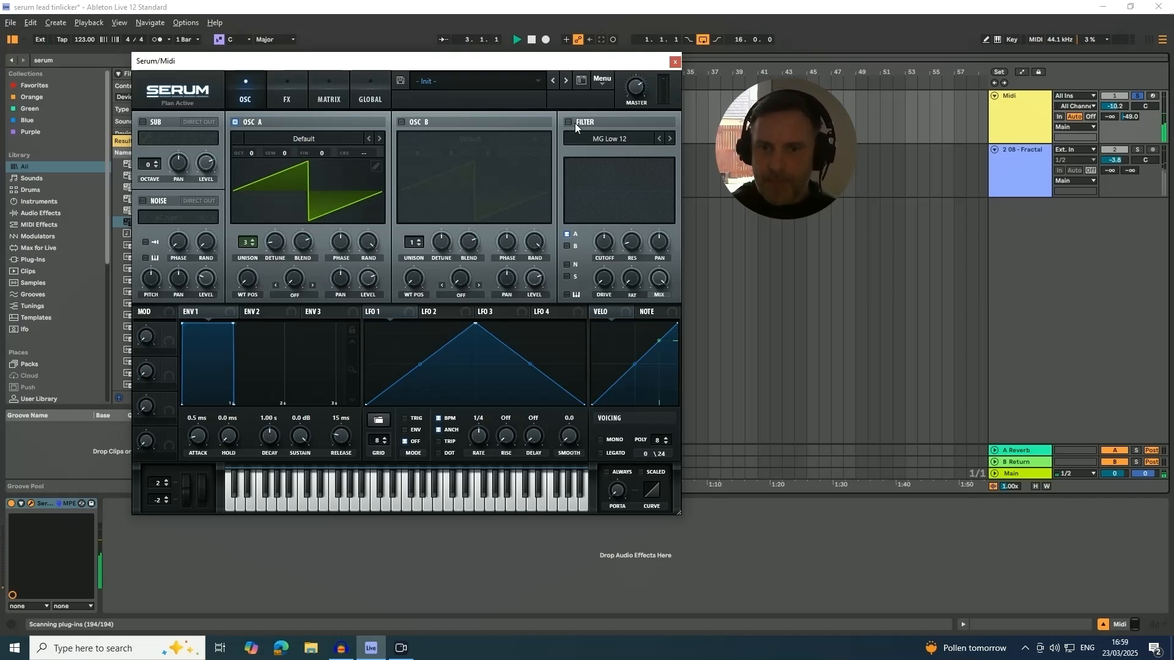
key("space")
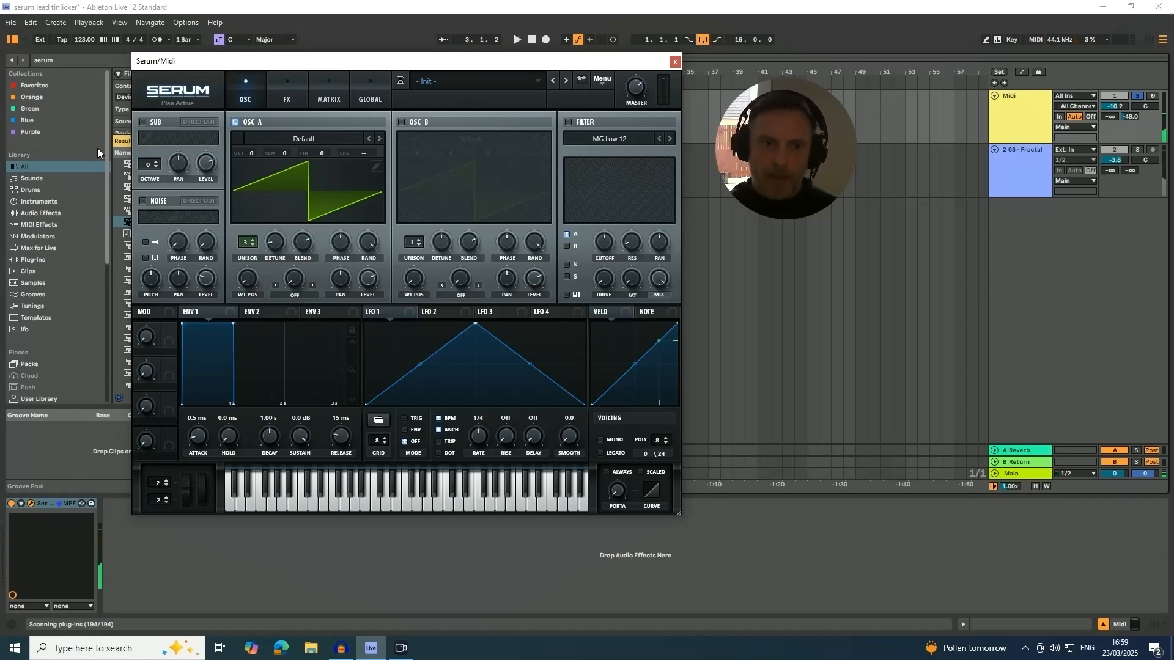
Enable Serum's filter, set its type to MG Low 24 and audition it on the MIDI clip.
left_click(568, 123)
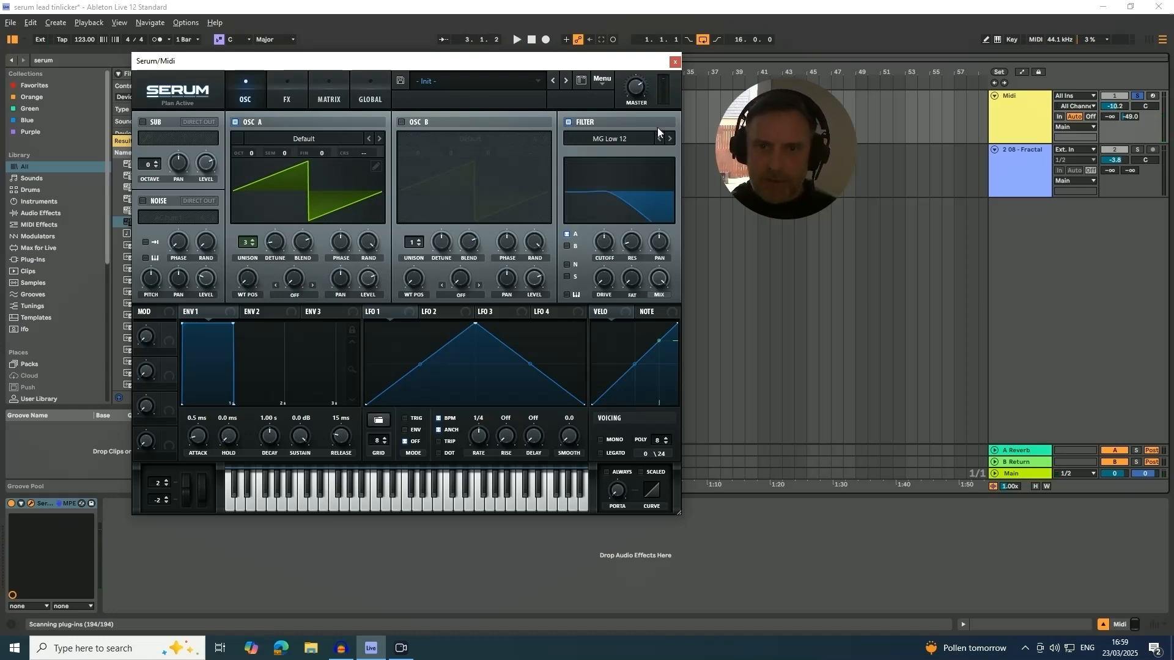
key("space")
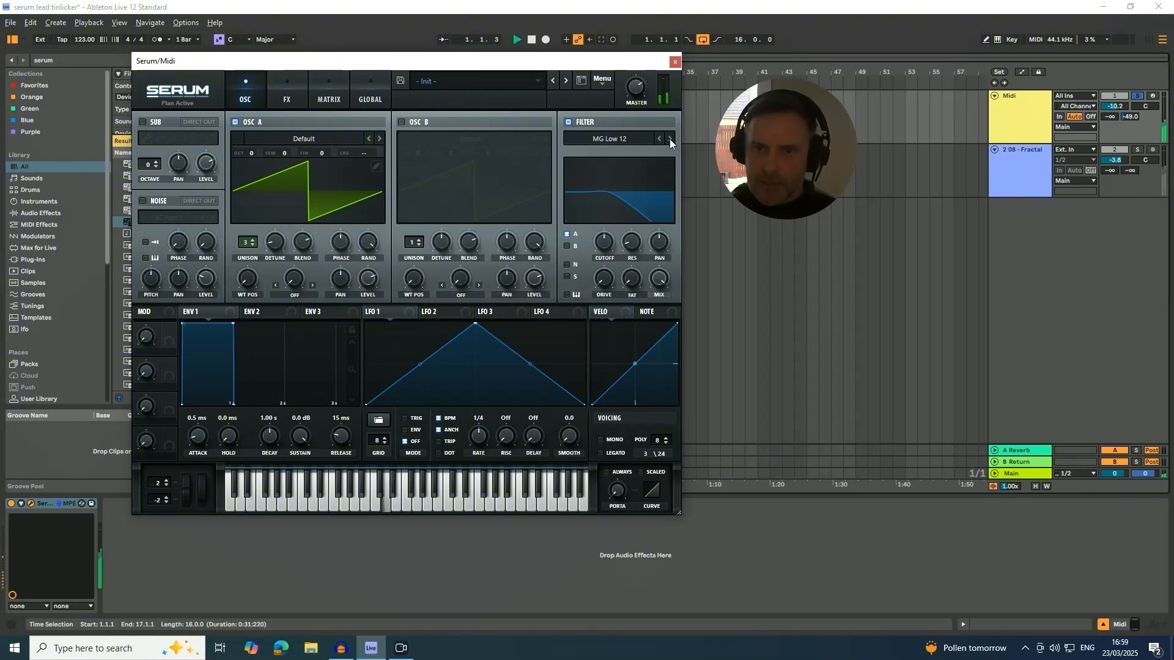
left_click(670, 138)
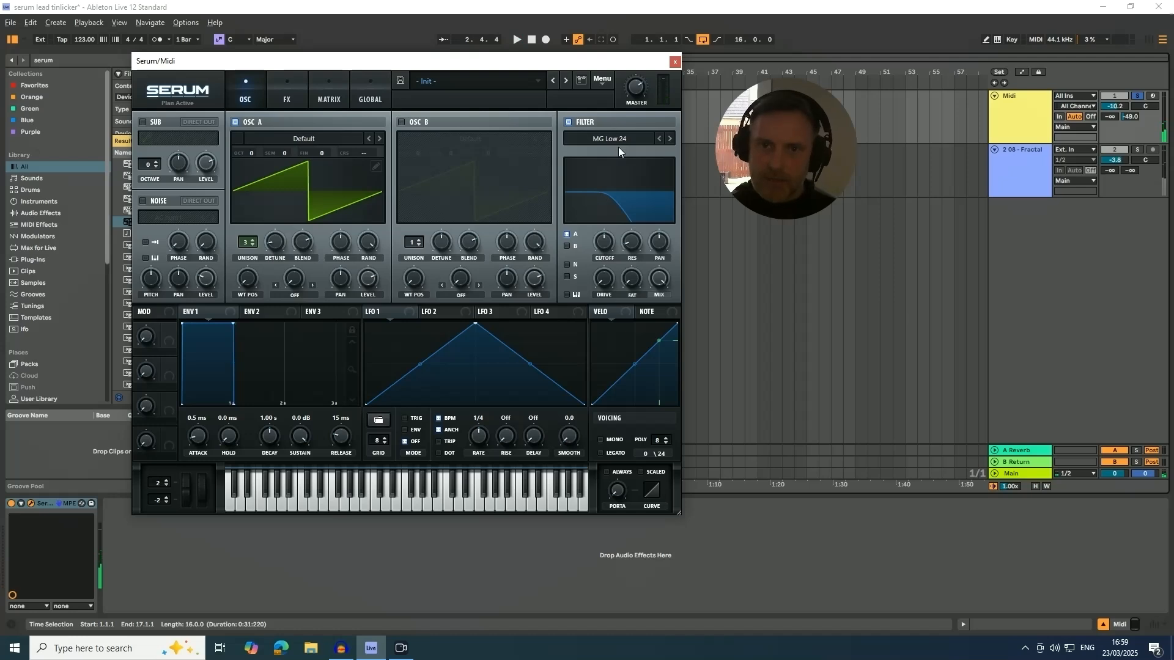
key("space")
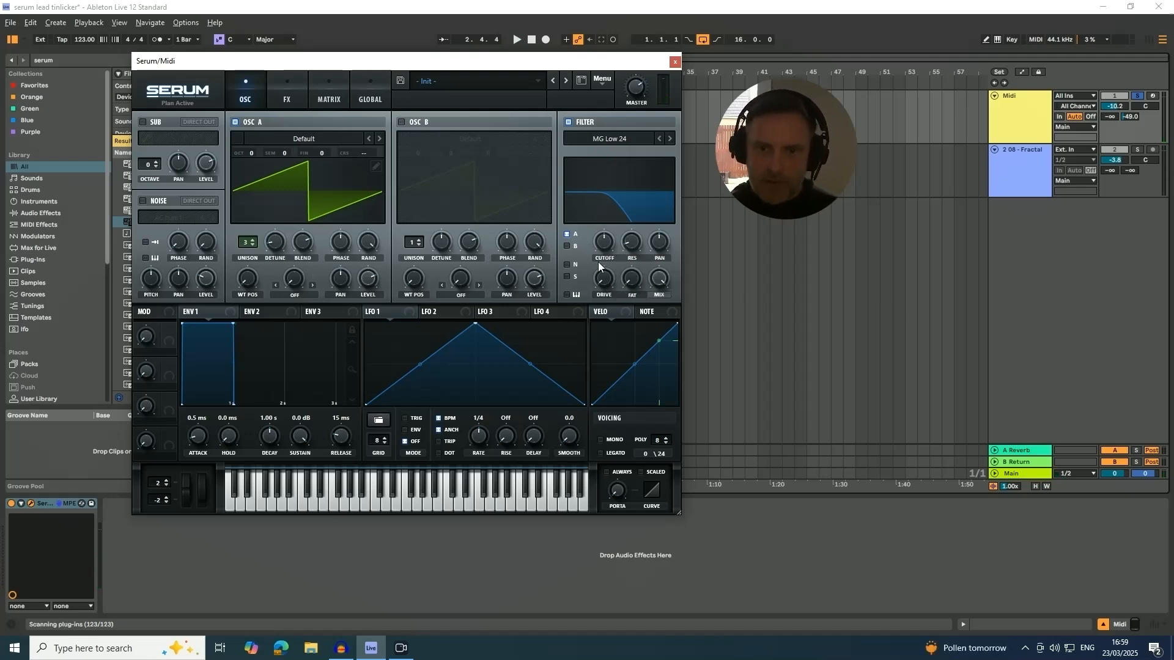
Lower the filter cutoff to about 26 Hz and check it by playing the MIDI loop from bar 1.
left_click_drag(603, 244, 596, 275)
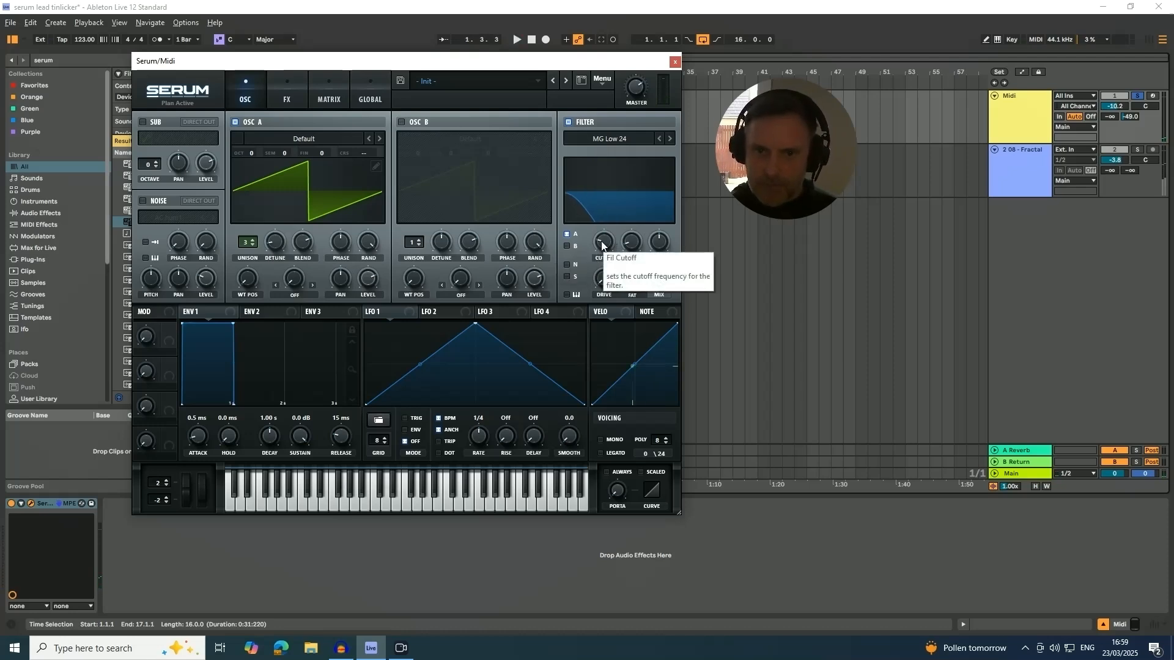
left_click_drag(604, 245, 596, 252)
left_click_drag(420, 61, 398, 104)
left_click(386, 79)
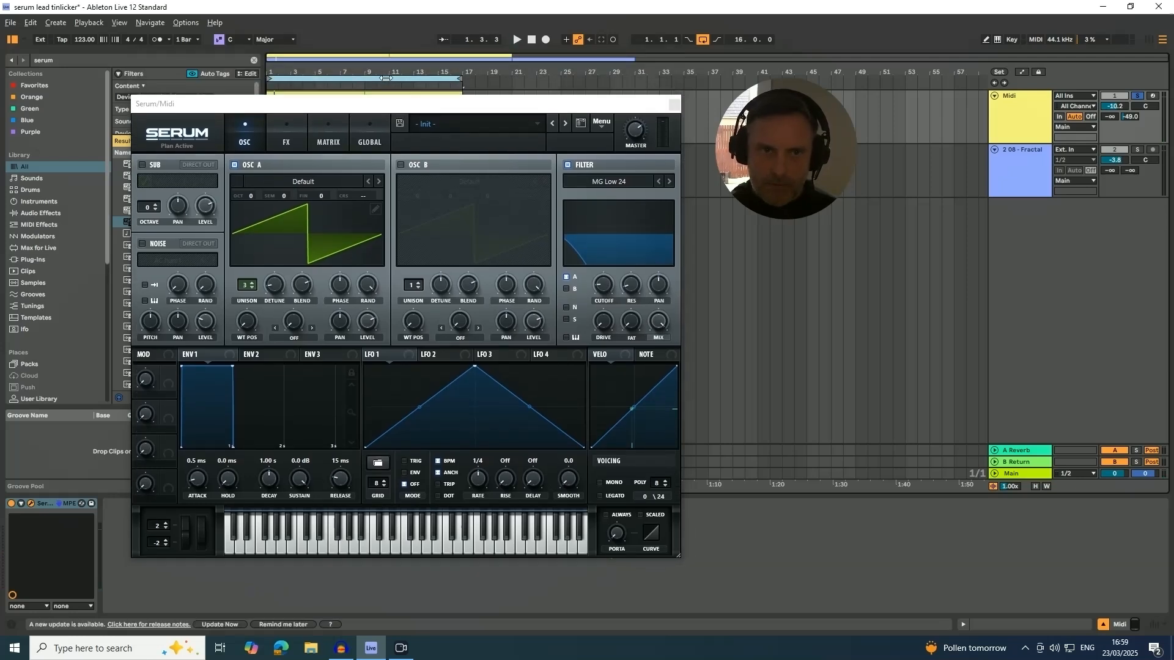
key("space")
left_click(600, 282)
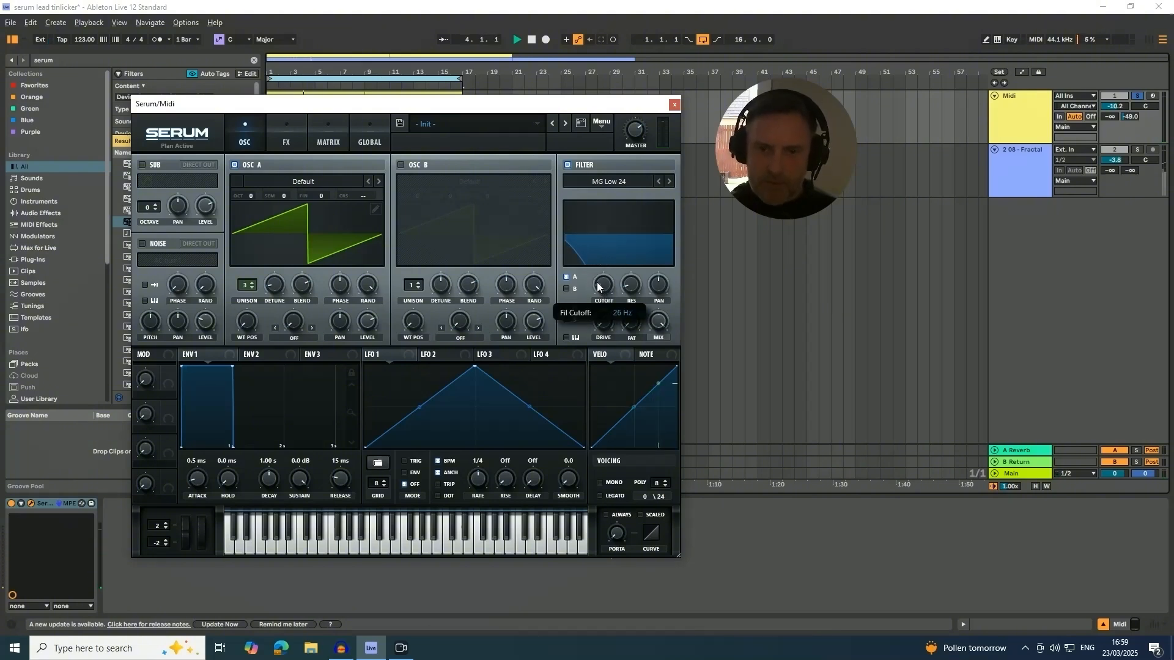
key("space")
Shape Serum's Envelope 2 with a 1.46 s decay, 75.88% sustain and 603 ms release.
left_click_drag(452, 104, 462, 67)
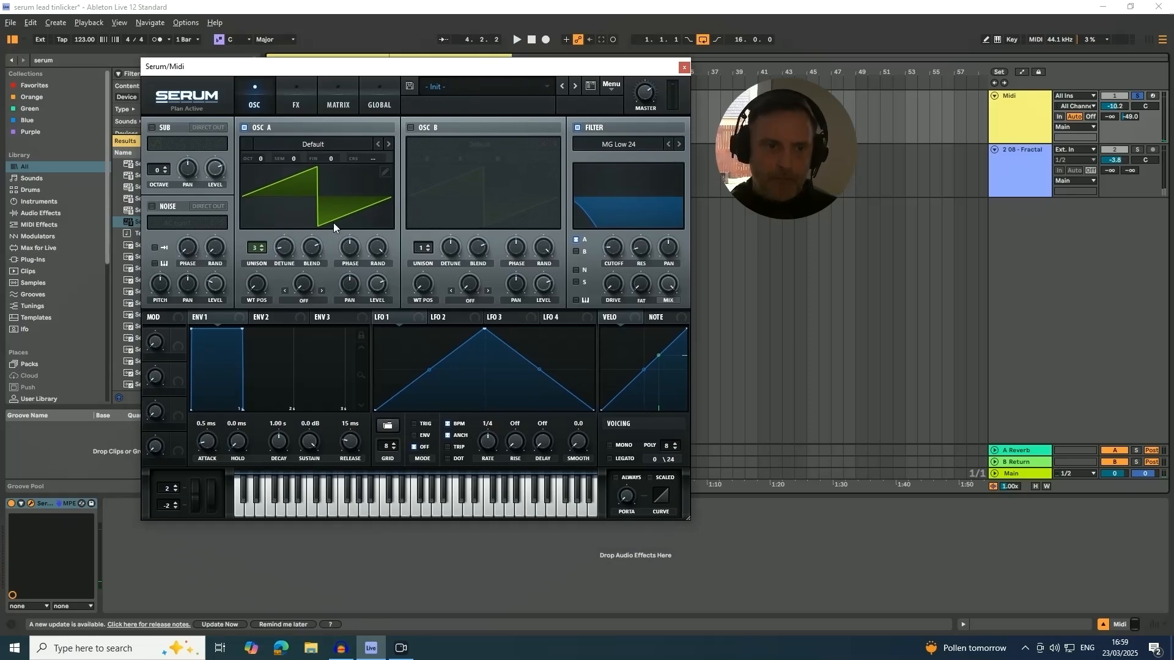
left_click(271, 314)
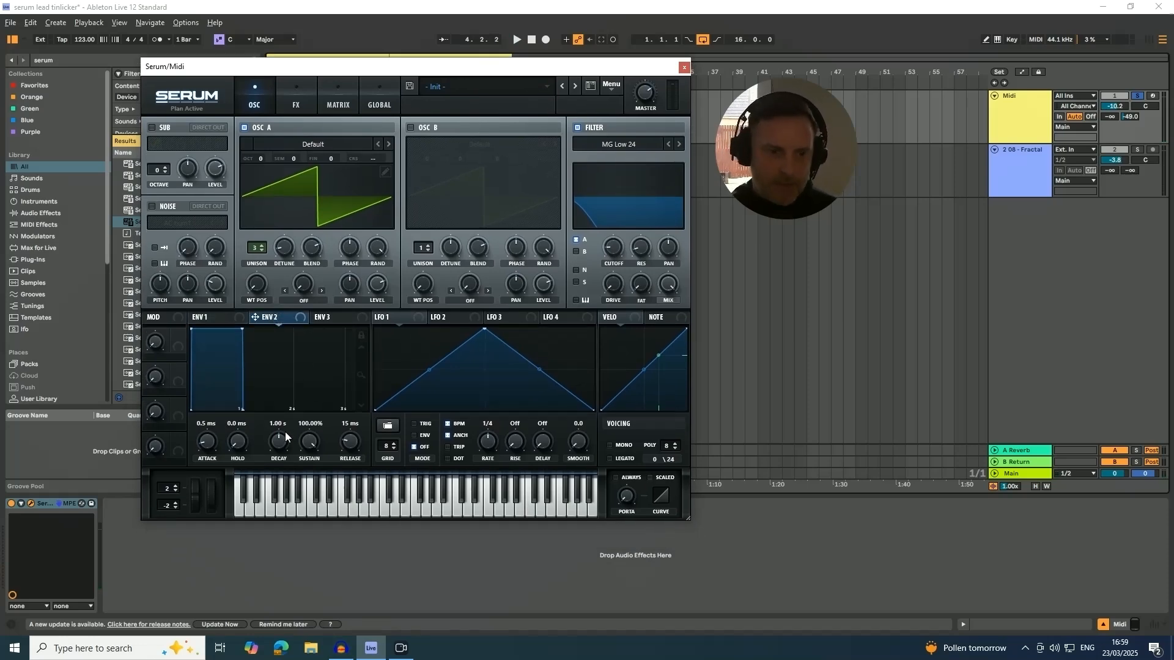
left_click_drag(309, 450, 353, 427)
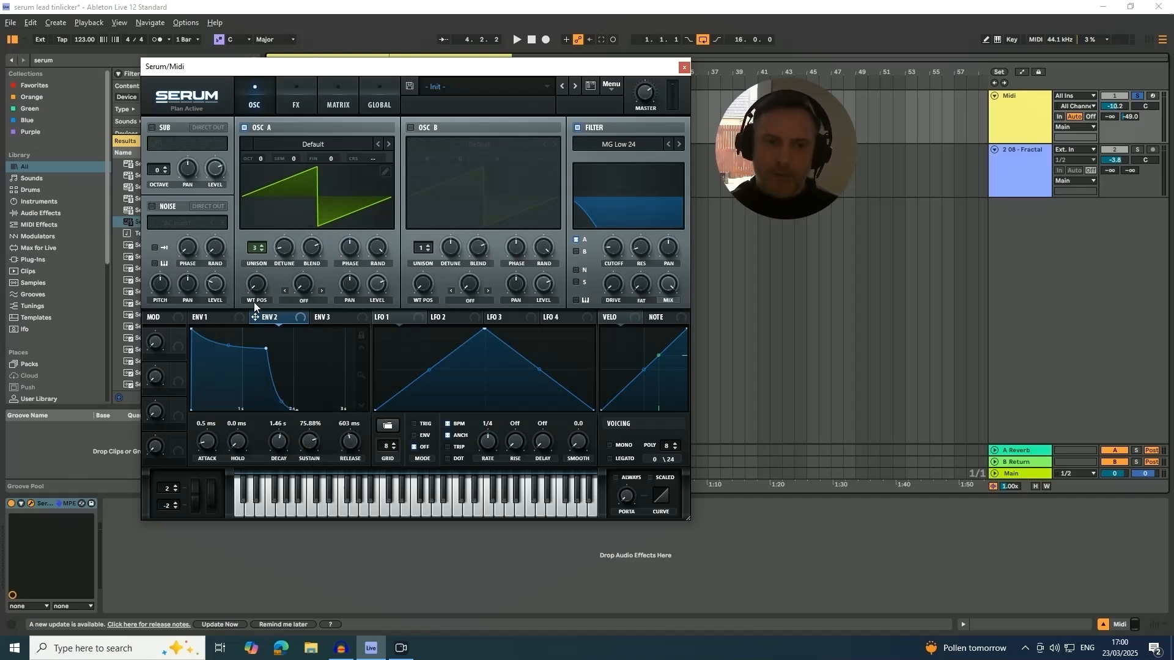
Modulate the filter cutoff with Envelope 2, lower the base cutoff to 10 Hz and adjust the modulation amount during playback.
left_click_drag(275, 318, 605, 247)
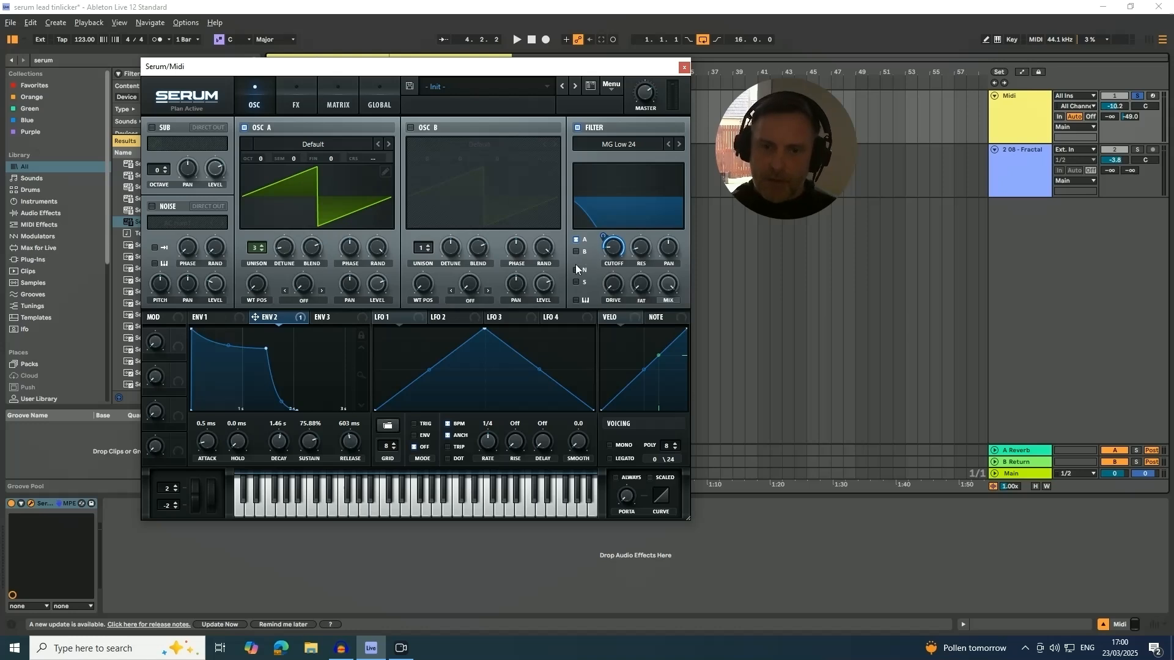
mouse_move(604, 254)
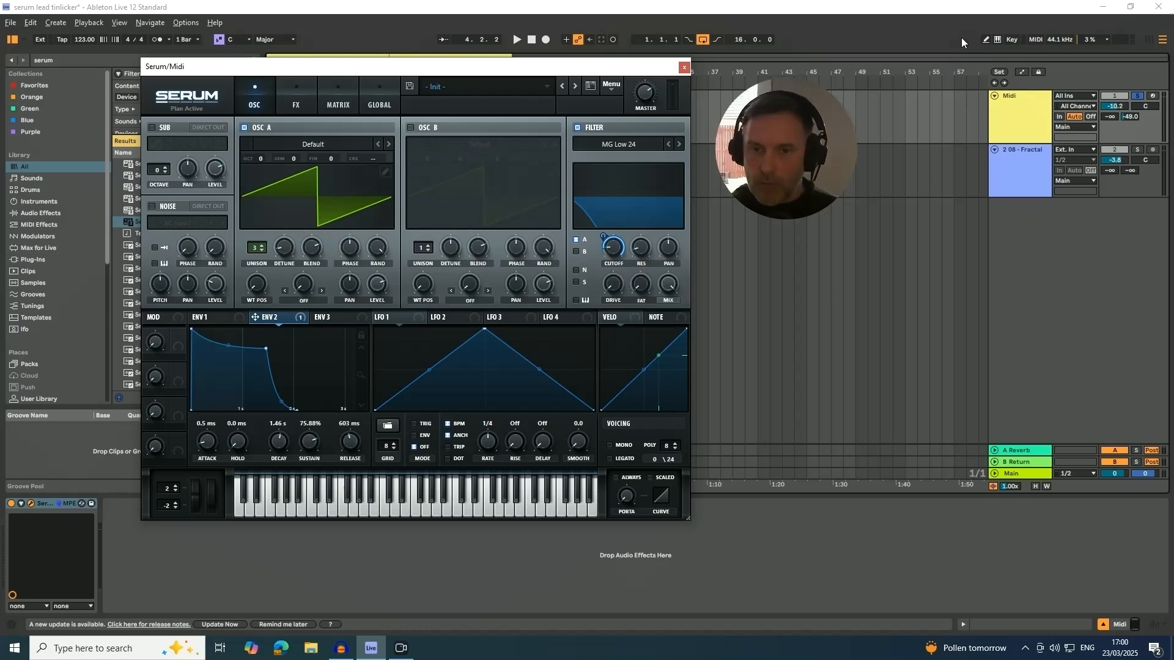
key("space")
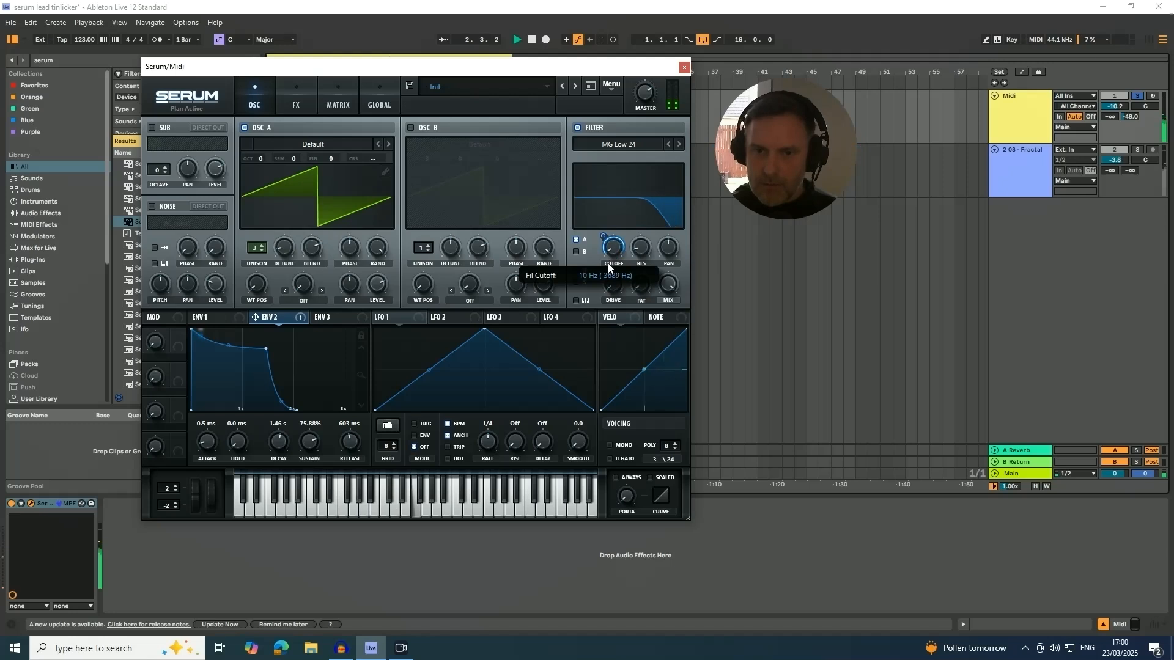
mouse_move(603, 225)
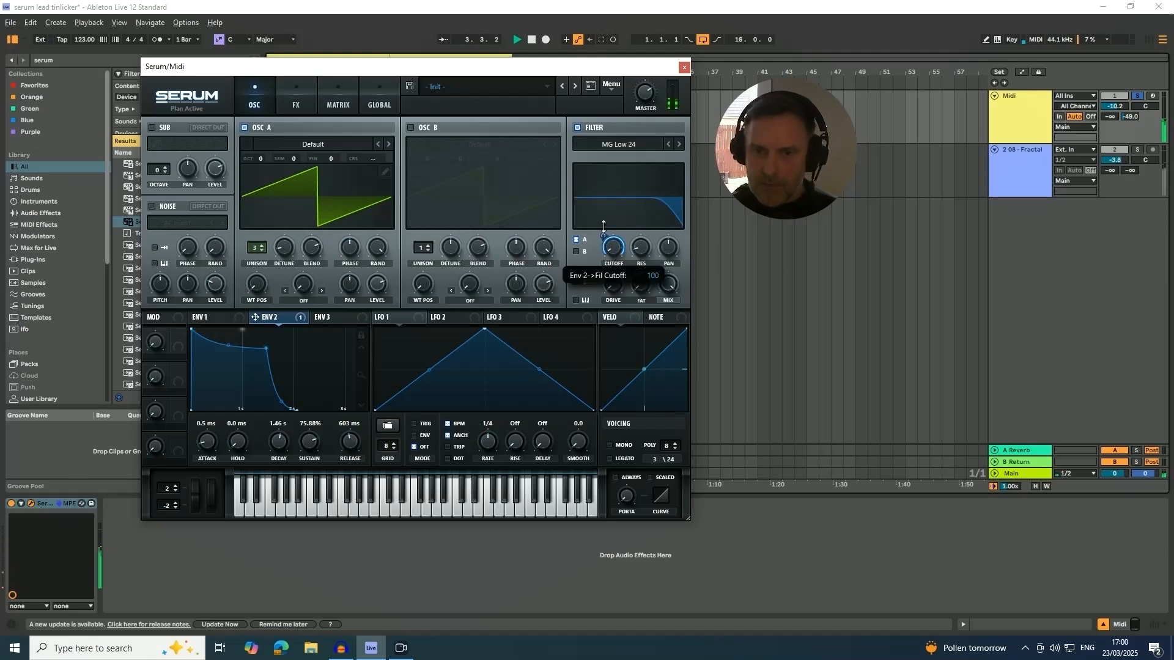
left_click_drag(603, 226, 605, 235)
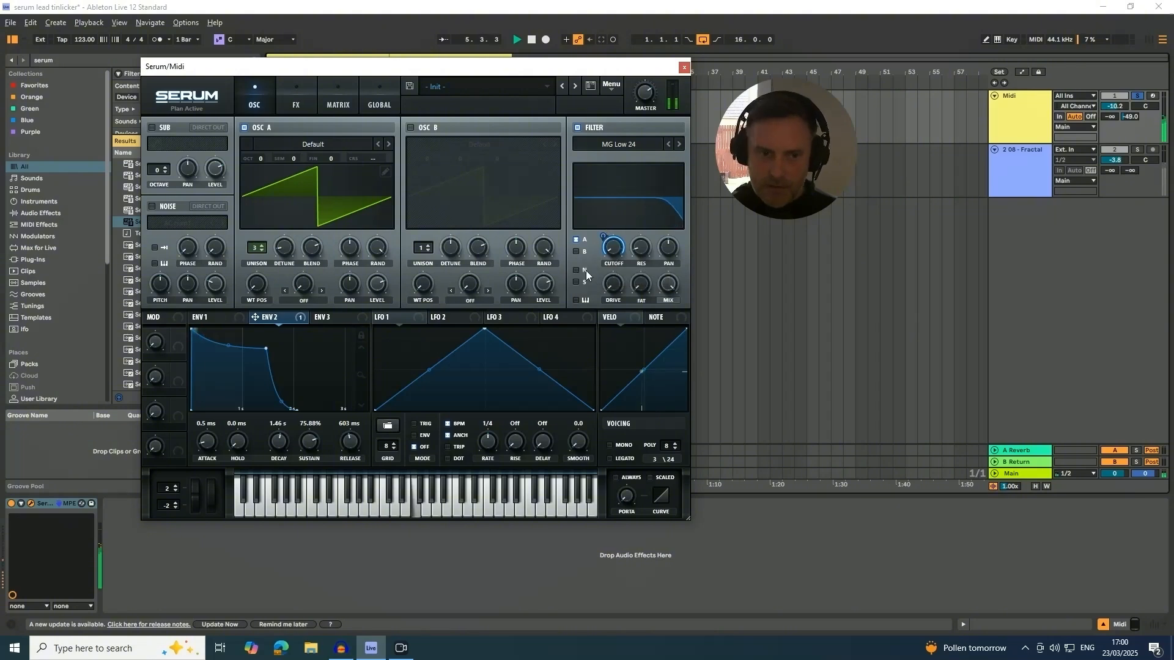
Refine Envelope 2 to a 1.24 s decay and 77.19% sustain while the loop plays.
scroll(281, 445, "down", 3)
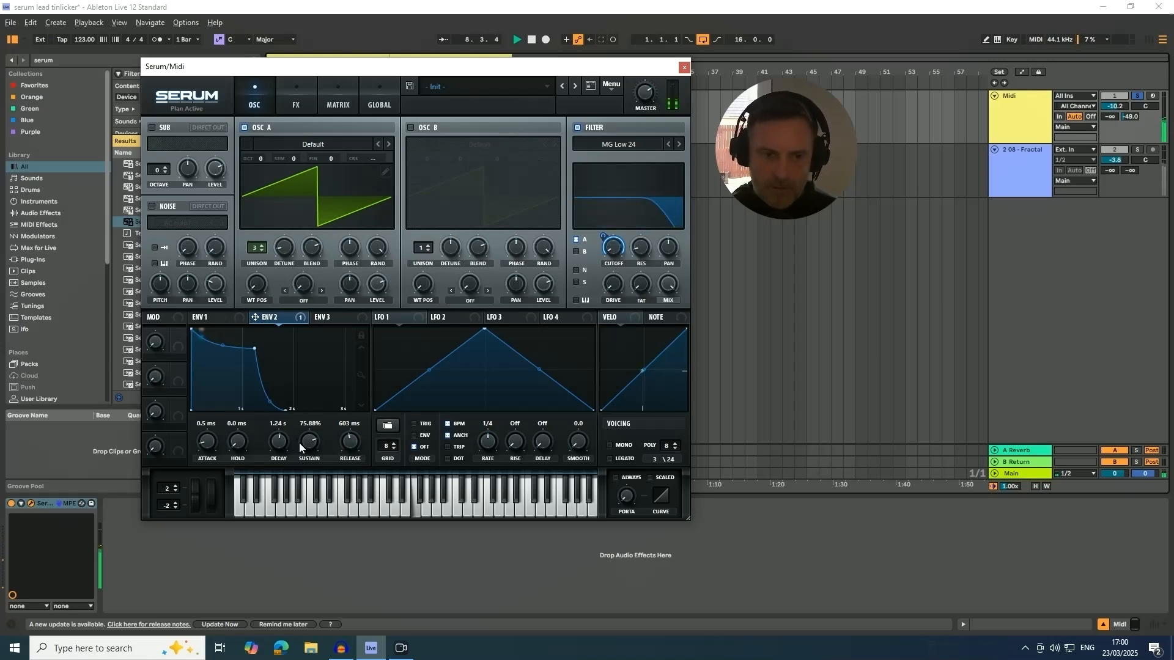
scroll(304, 444, "up", 1)
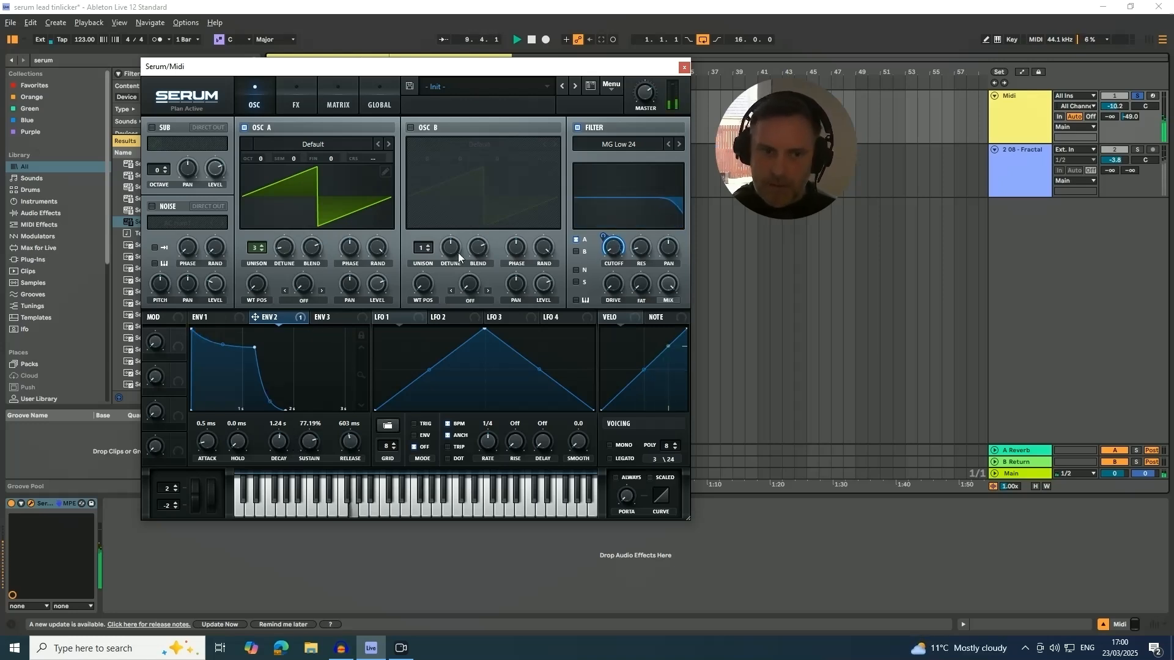
Set oscillator A to 4 unison voices and bring the filter cutoff fully down while auditioning the loop.
left_click(261, 245)
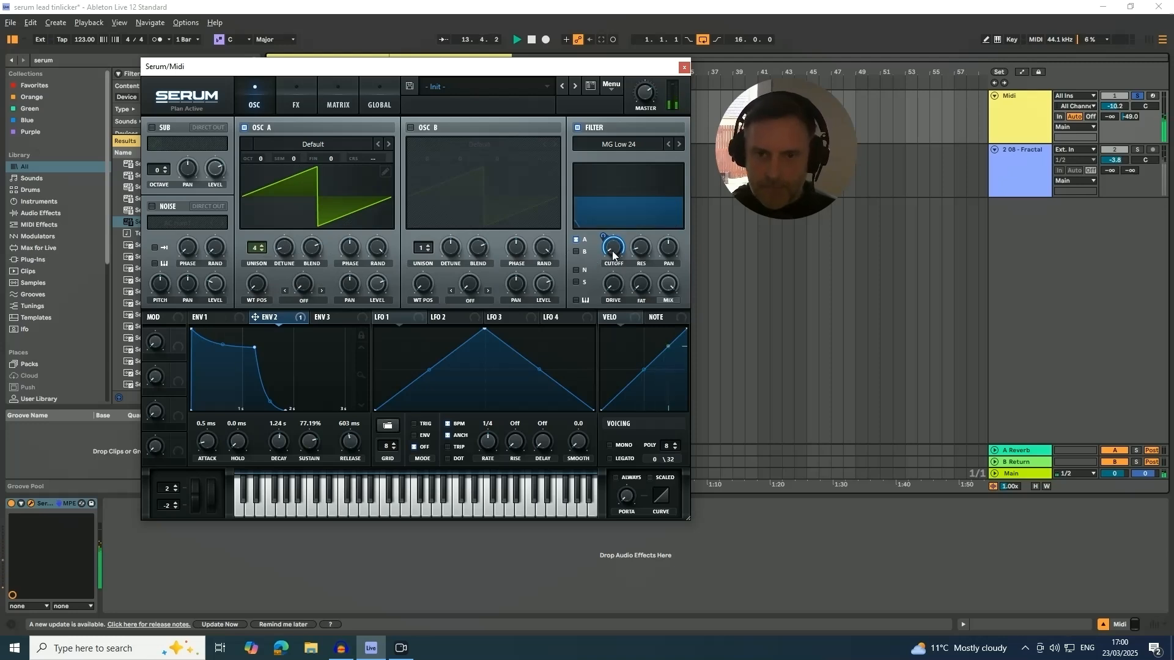
left_click_drag(614, 191, 610, 252)
key("space")
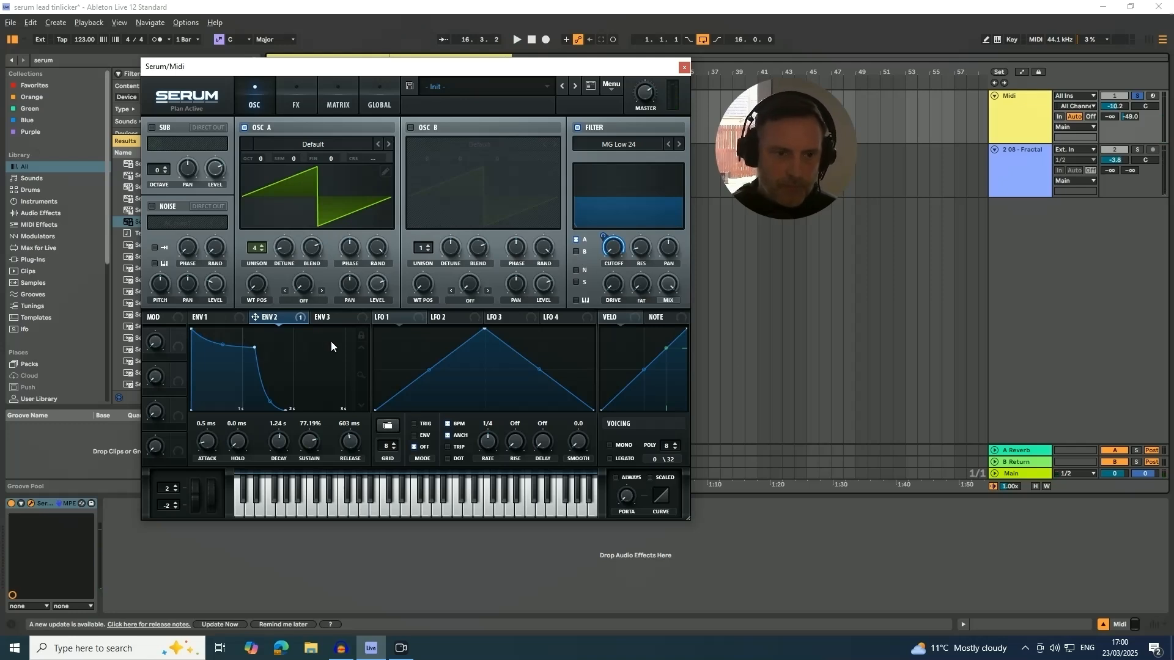
left_click(206, 318)
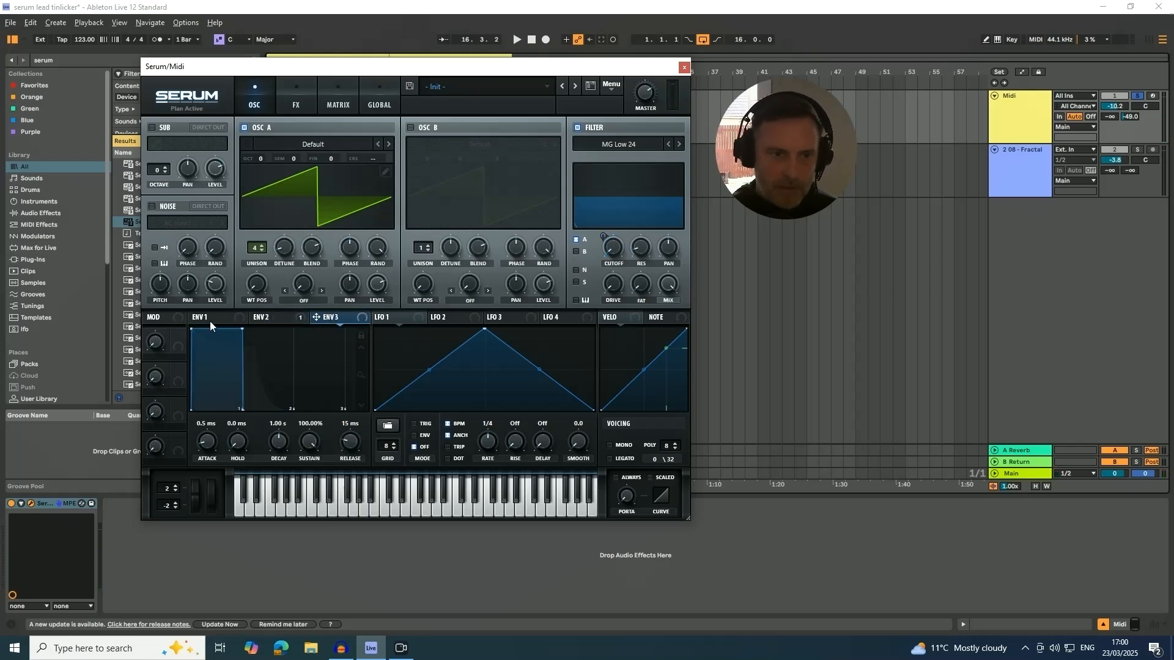
left_click(256, 318)
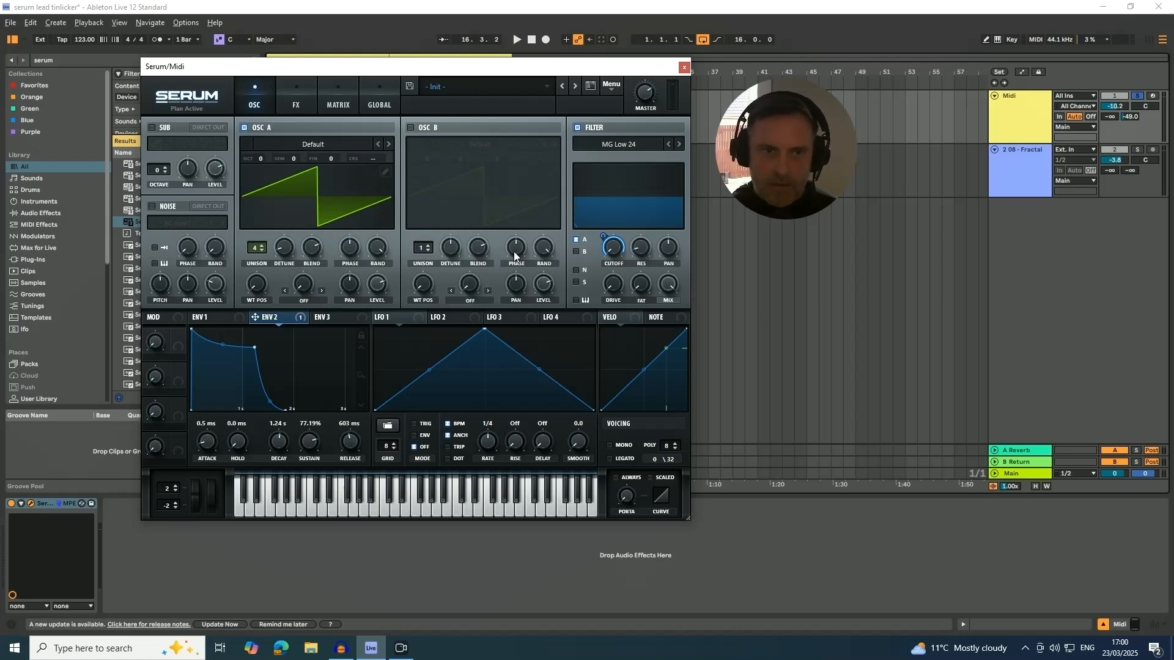
Put Distortion first in Serum's effects chain, enable it in Tube mode and raise its drive while auditioning.
left_click(295, 105)
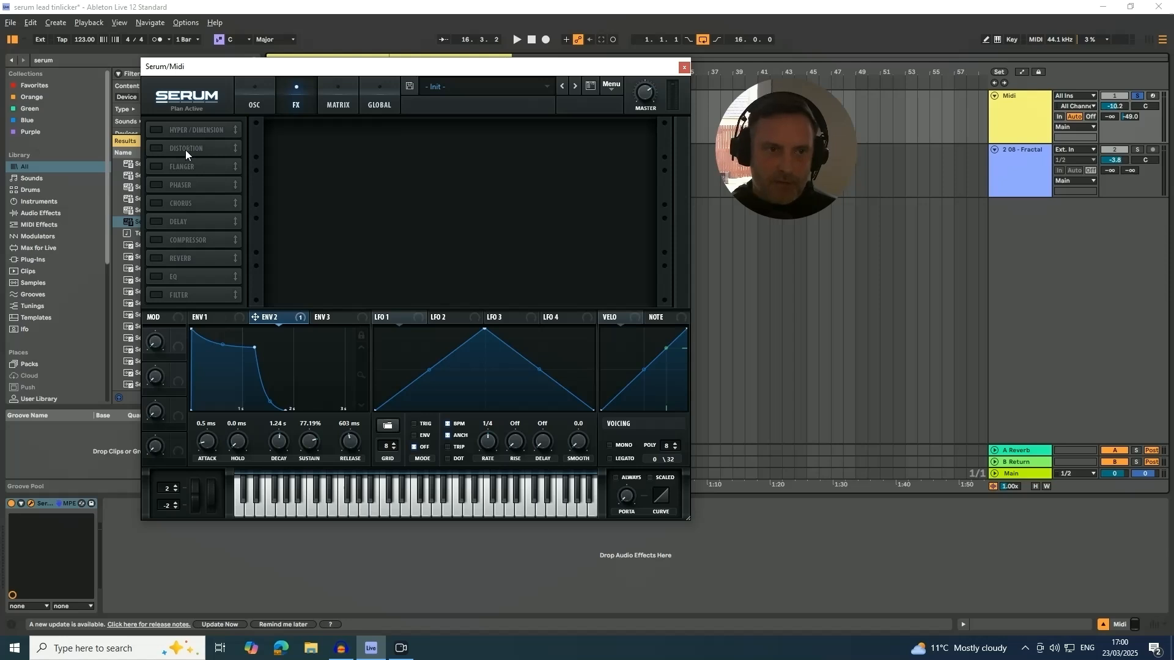
left_click_drag(185, 149, 188, 130)
left_click(162, 133)
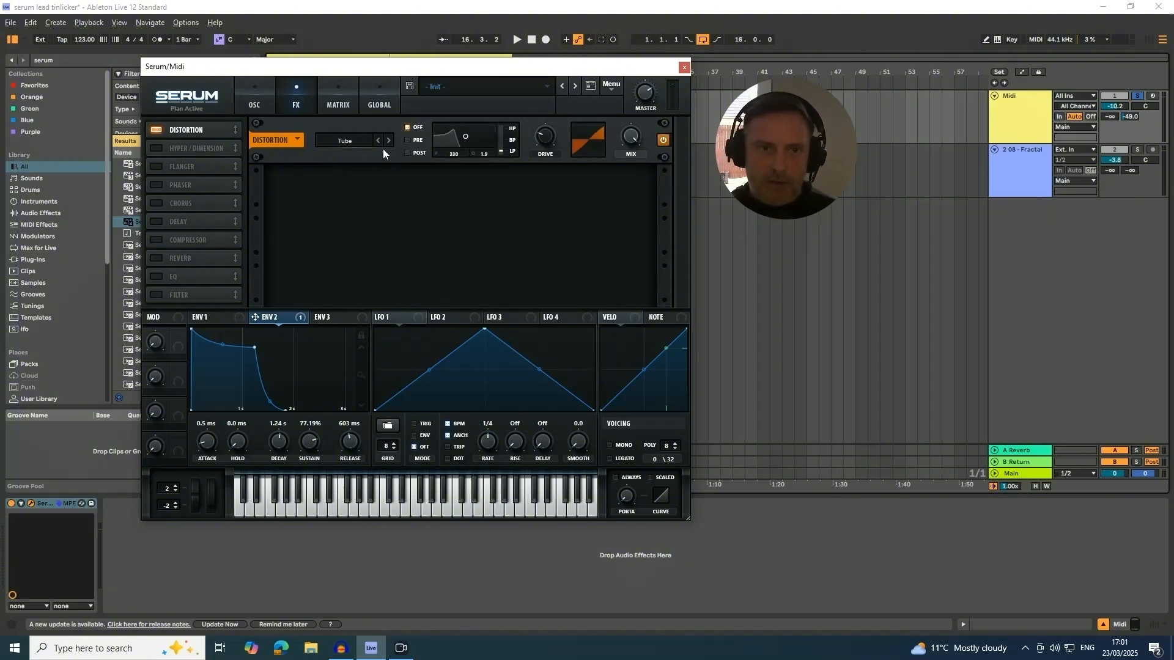
key("space")
left_click_drag(550, 142, 541, 56)
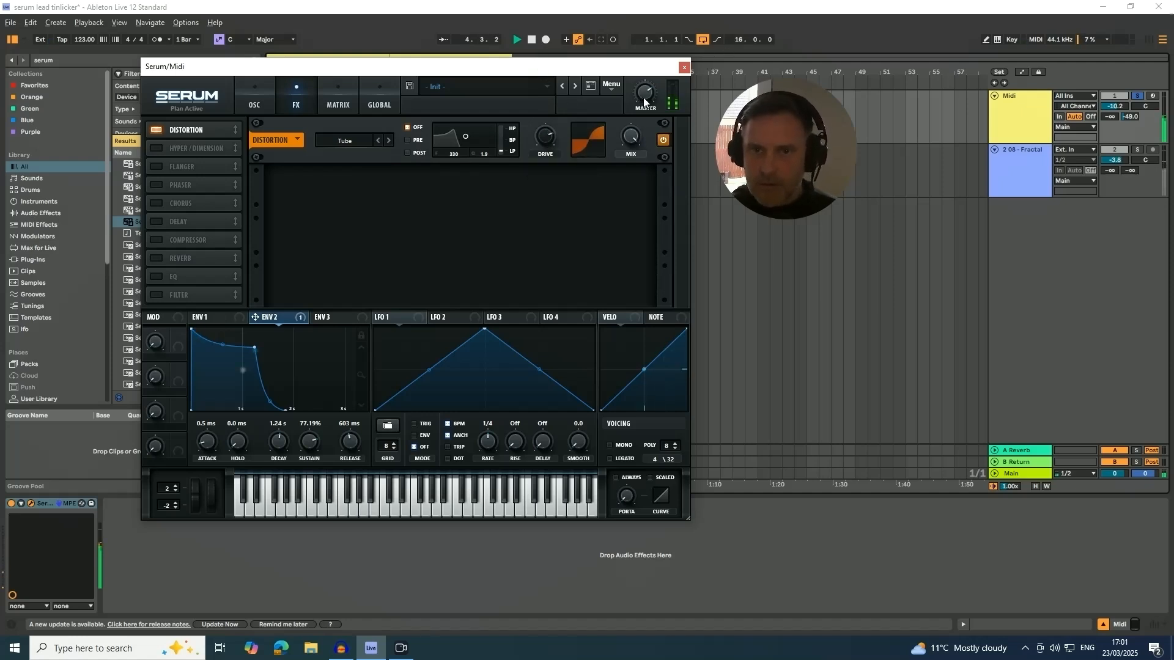
key("space")
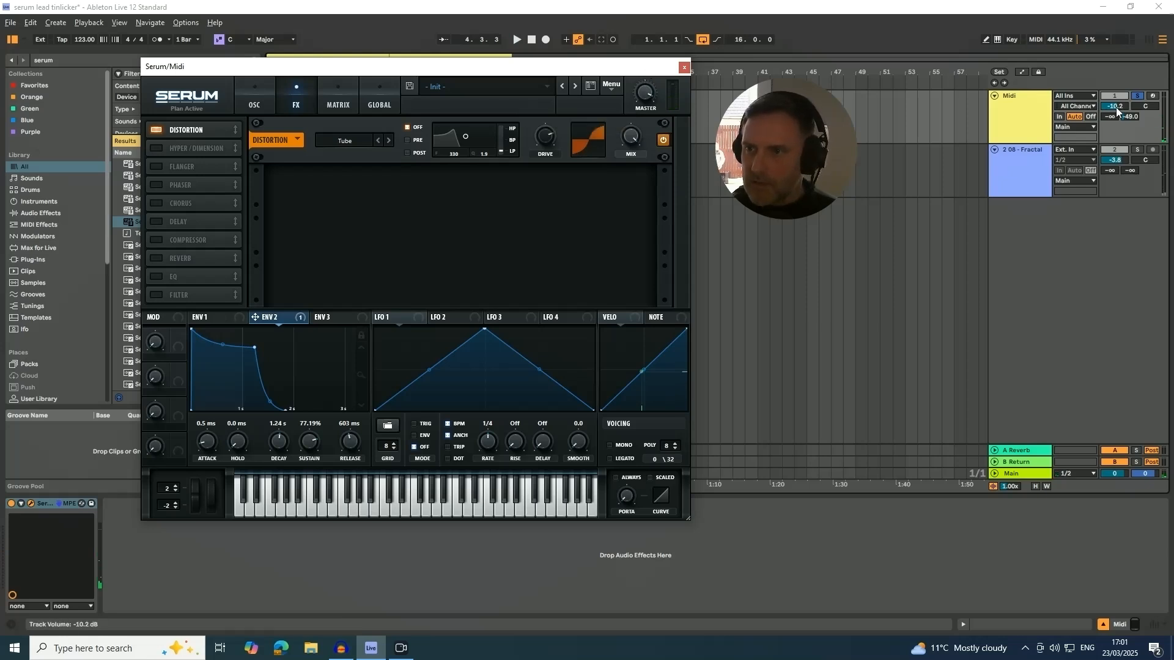
Lower the MIDI track's volume to -11.5 dB and check the level by playing the loop.
left_click_drag(1115, 106, 1114, 110)
key("space")
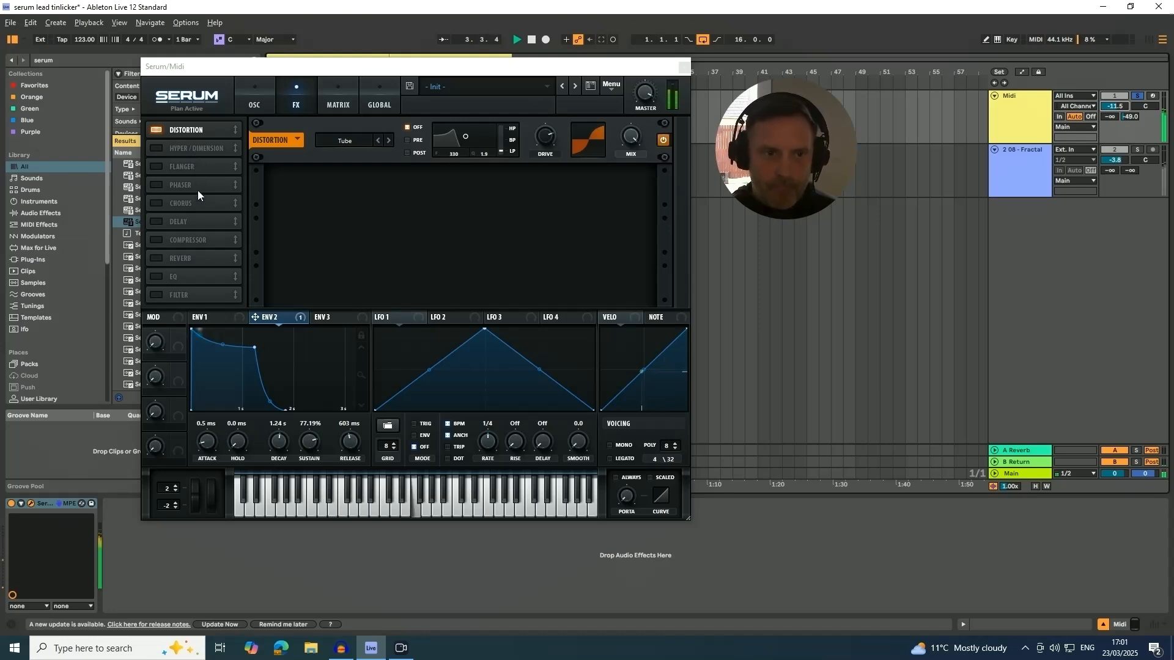
key("space")
Place the Compressor directly after Distortion, enable it and adjust its threshold while playing the loop.
left_click_drag(184, 243, 185, 153)
left_click(156, 149)
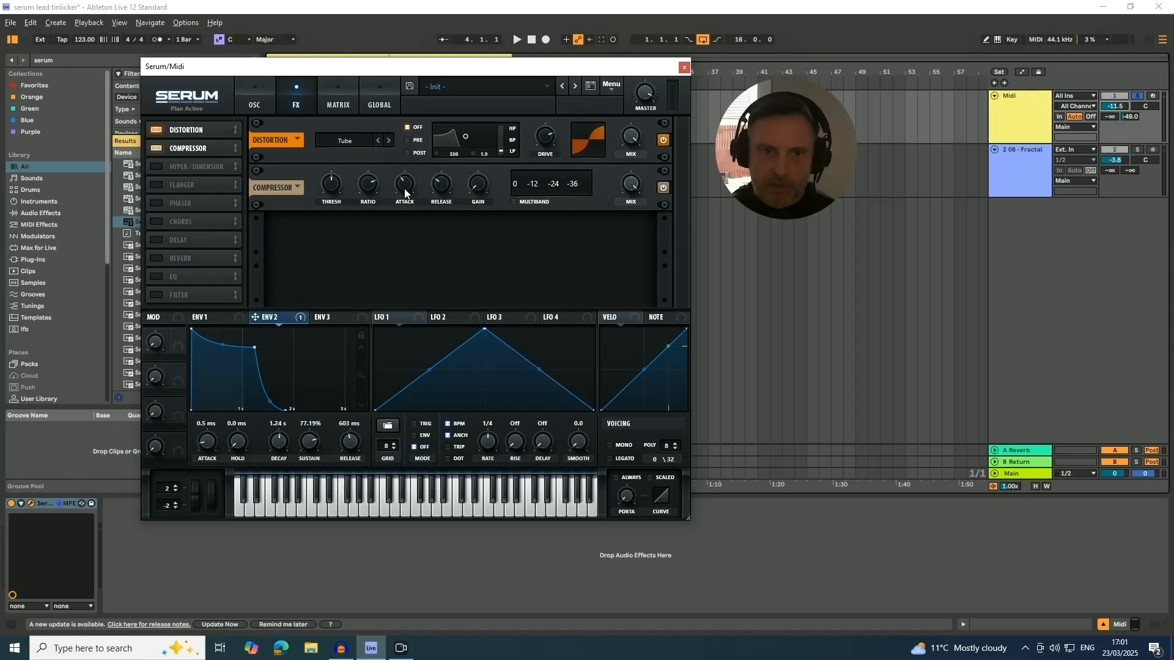
mouse_move(404, 192)
mouse_move(440, 188)
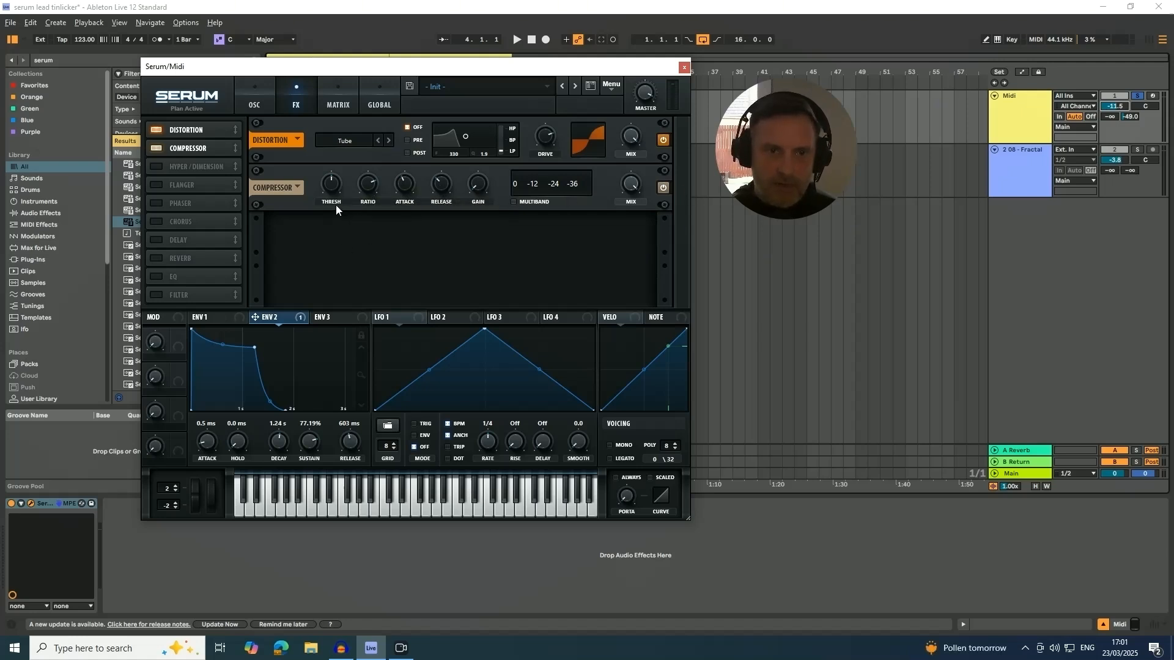
key("space")
mouse_move(329, 184)
left_click_drag(329, 178, 330, 167)
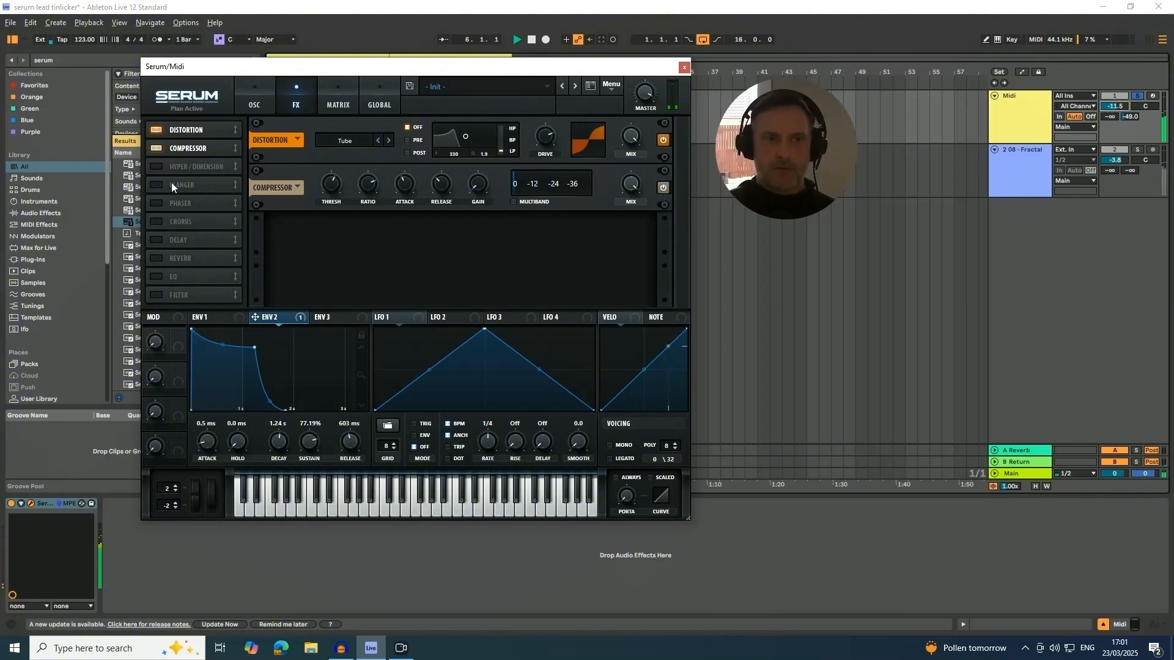
key("space")
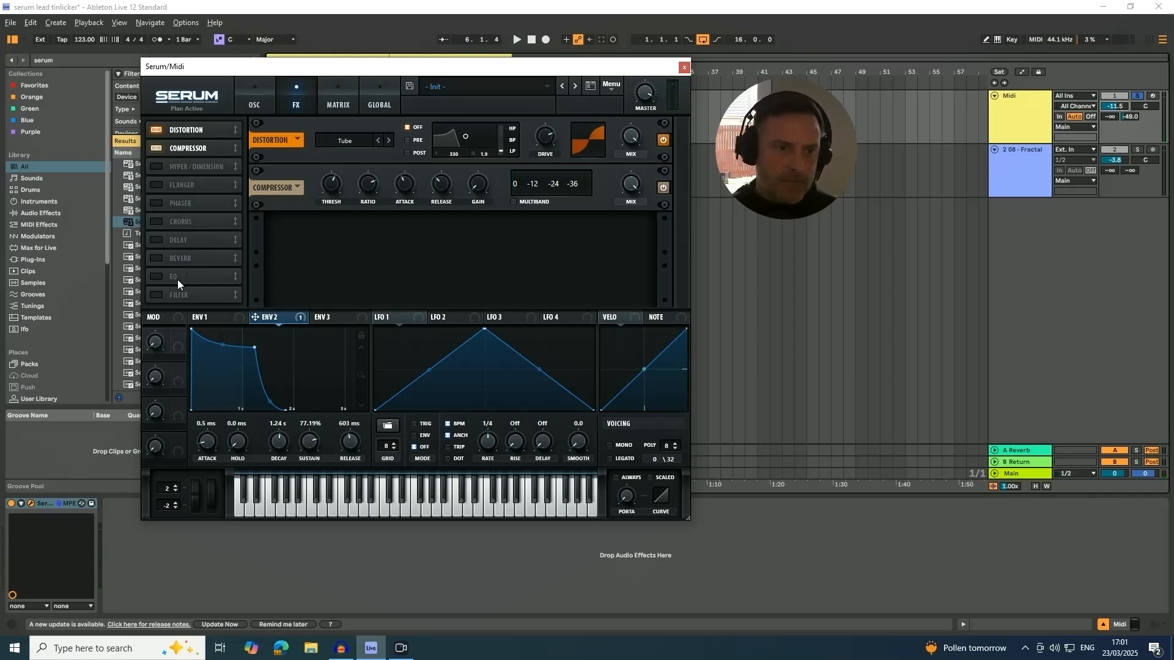
Enable the EQ directly after the Compressor, switch its low band to a high-pass shape and reduce that band's Q.
left_click_drag(177, 279, 182, 166)
left_click(156, 169)
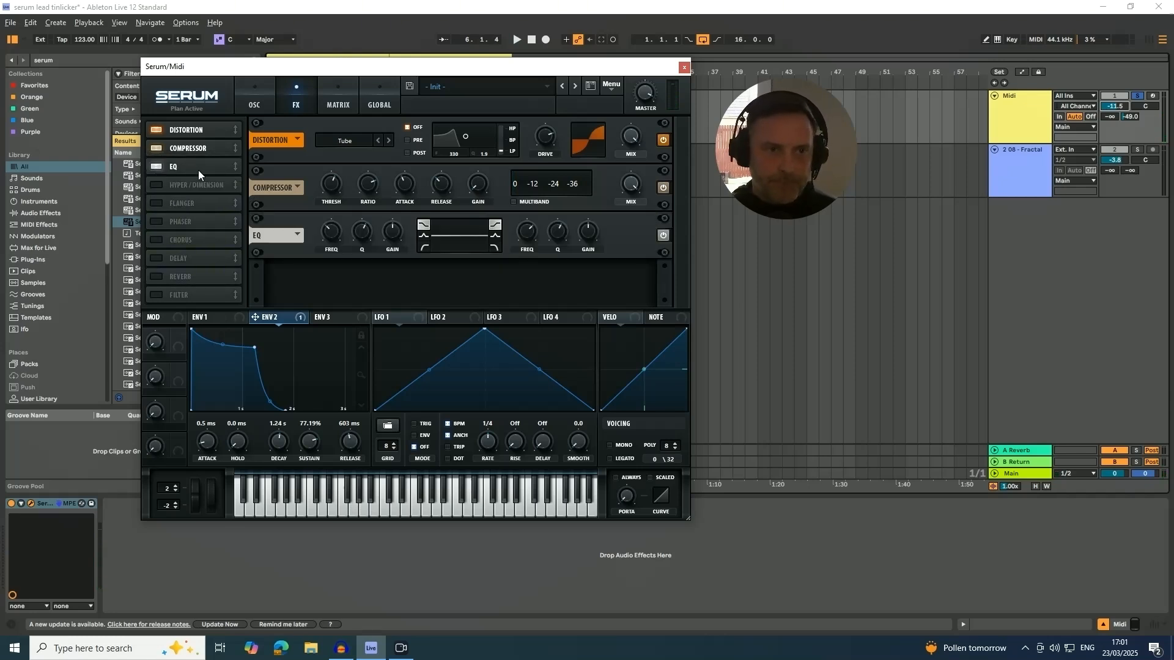
left_click(424, 247)
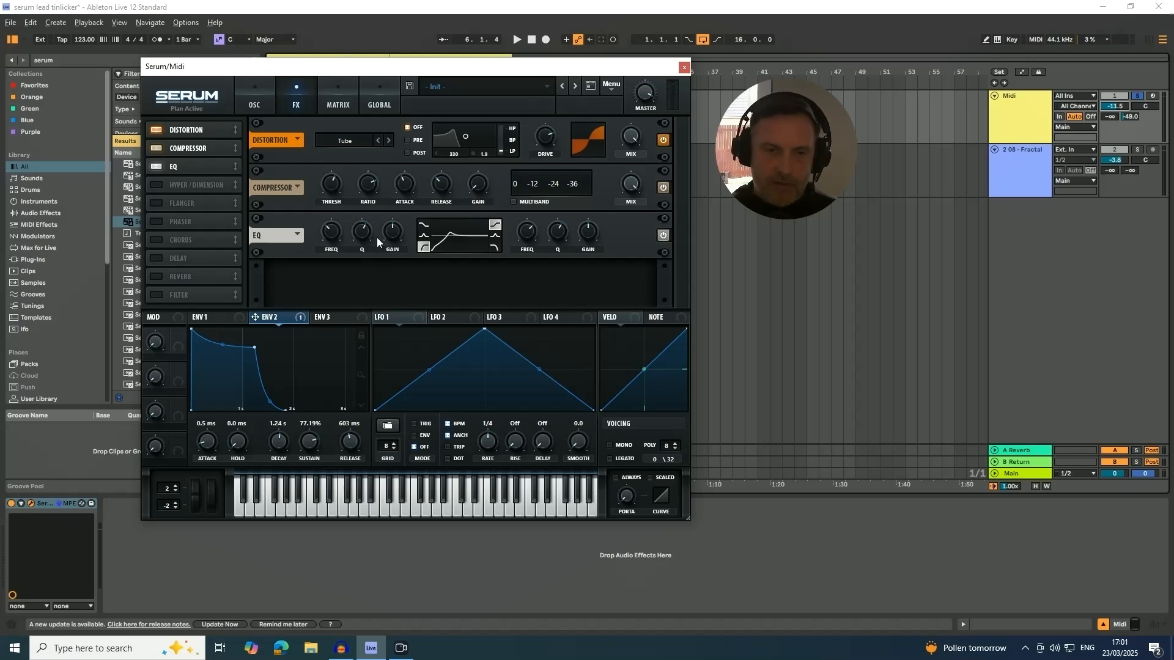
left_click_drag(360, 235, 357, 252)
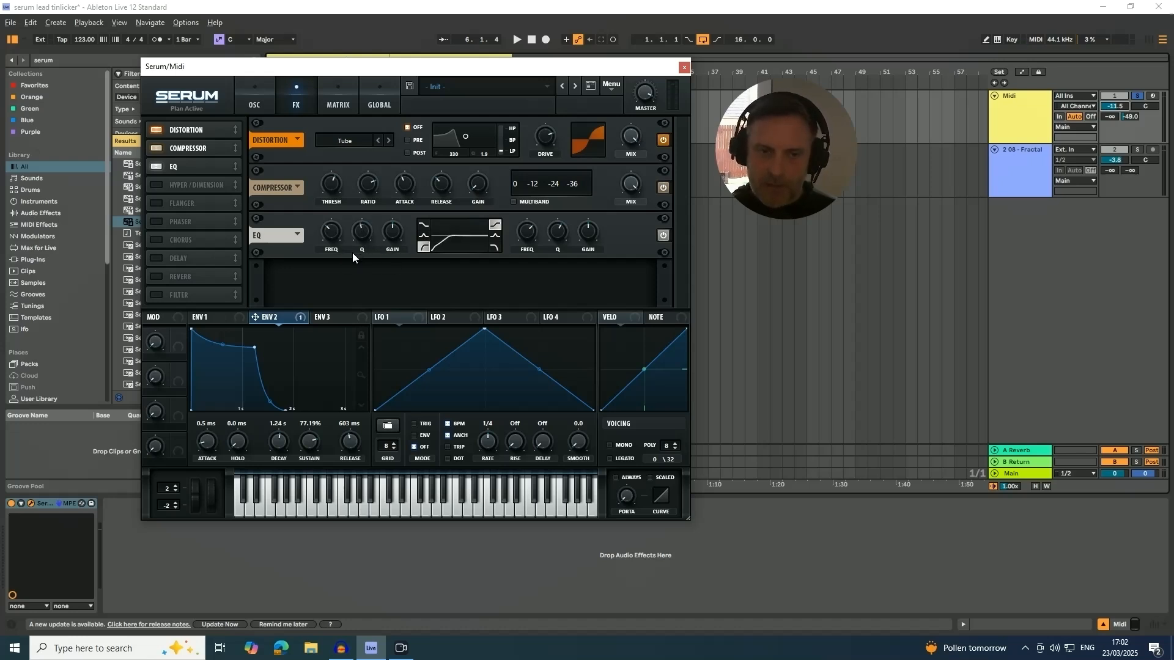
Raise the EQ's high-pass frequency and boost its high-shelf gain while listening to the loop.
key("space")
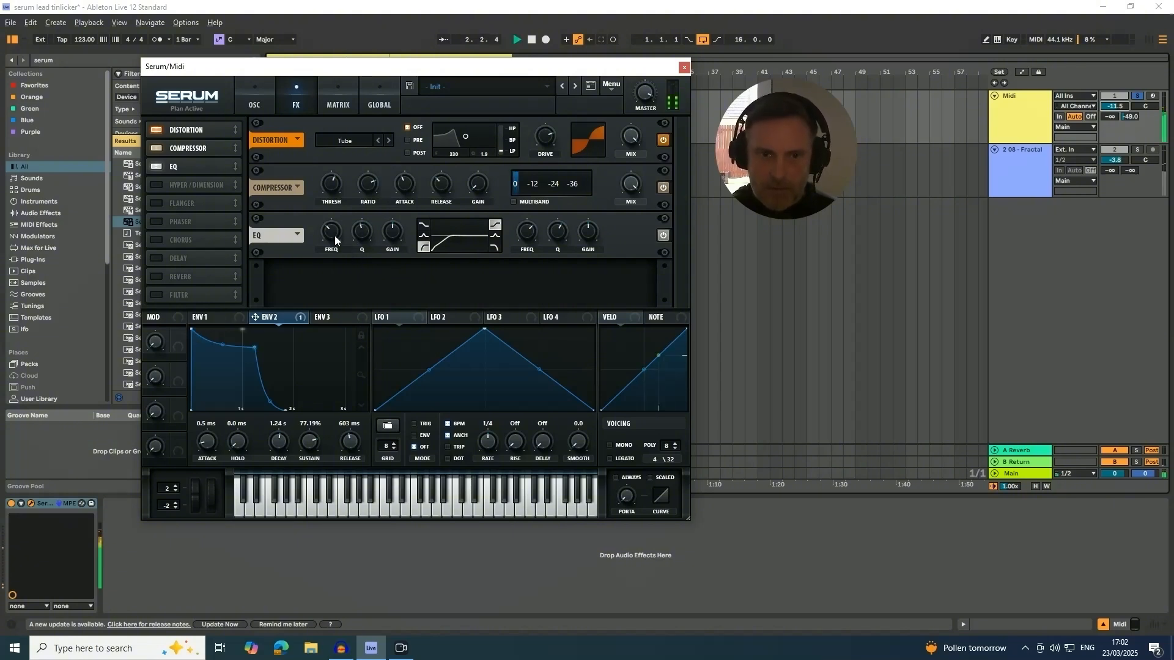
mouse_move(329, 236)
mouse_move(329, 237)
left_mouse_down()
mouse_move(332, 275)
mouse_move(342, 201)
mouse_move(341, 239)
left_mouse_up()
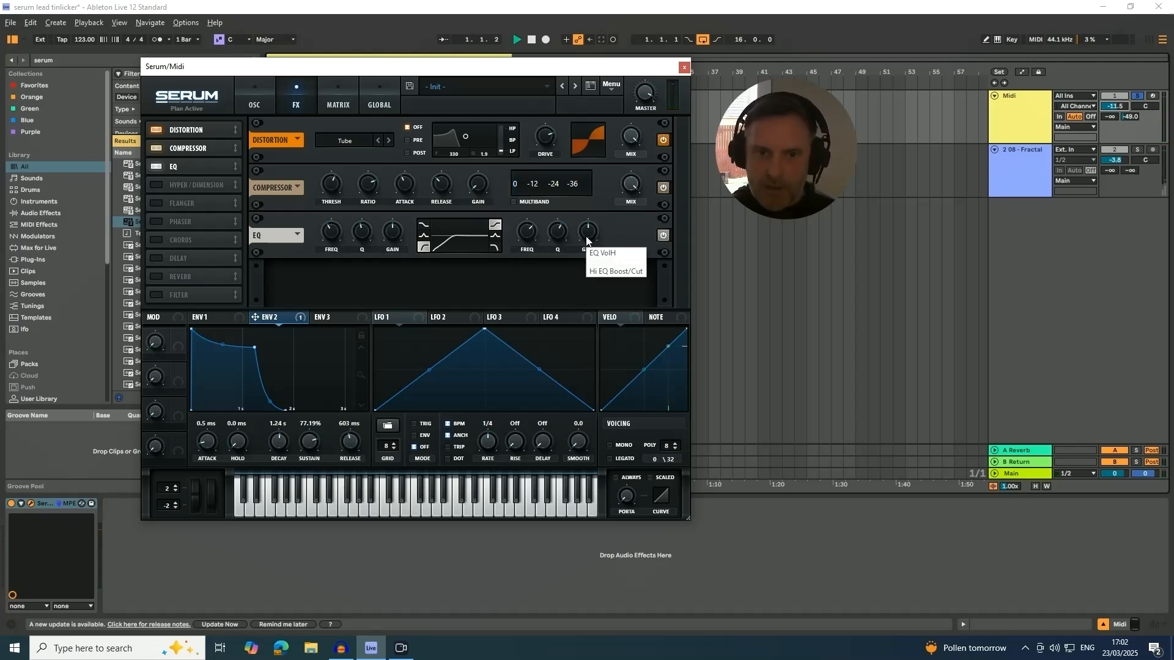
left_click_drag(586, 240, 589, 223)
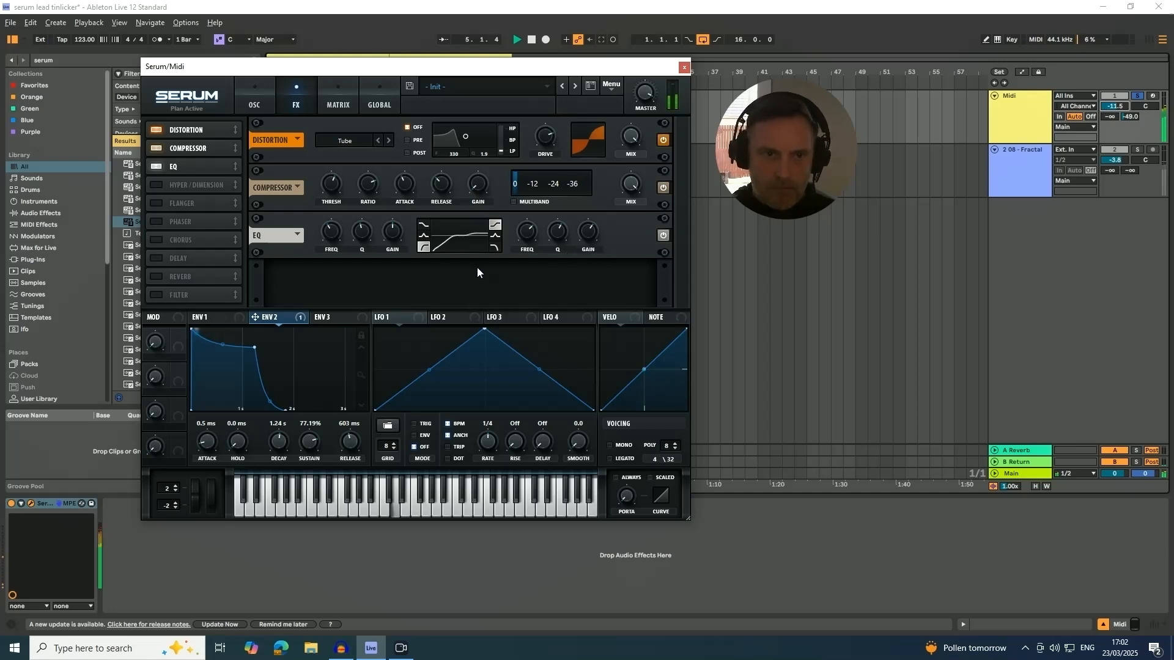
key("space")
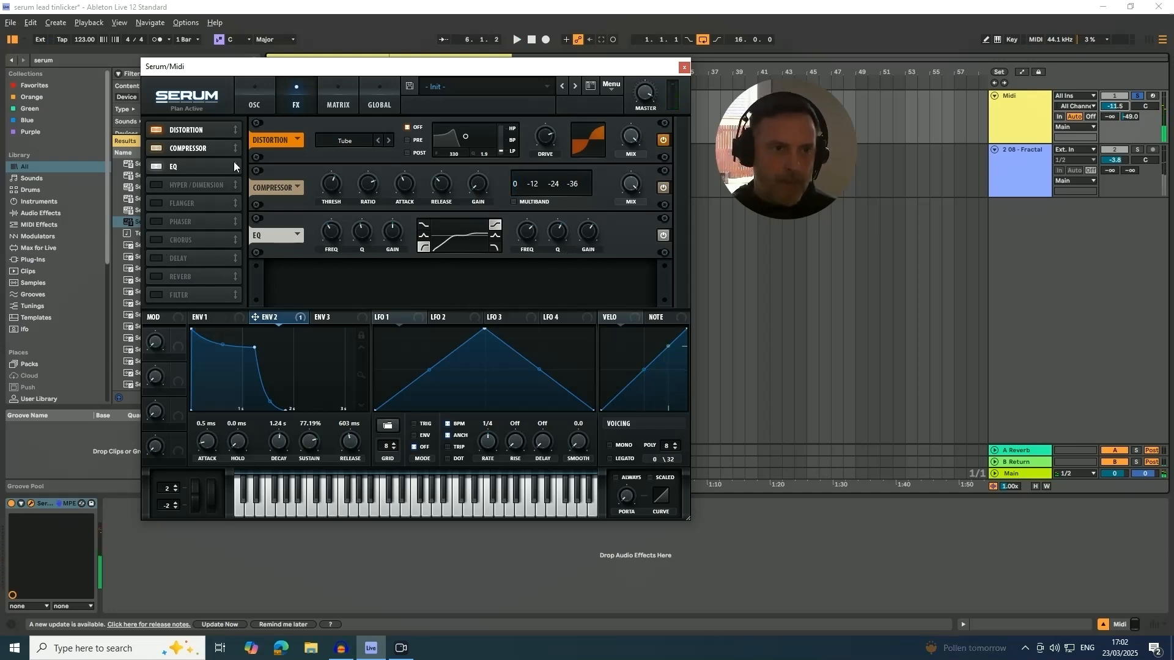
Enable the Filter effect directly after the EQ, set it to MG Low 18, modulate its cutoff with Envelope 2 and audition it.
left_click_drag(176, 299, 189, 186)
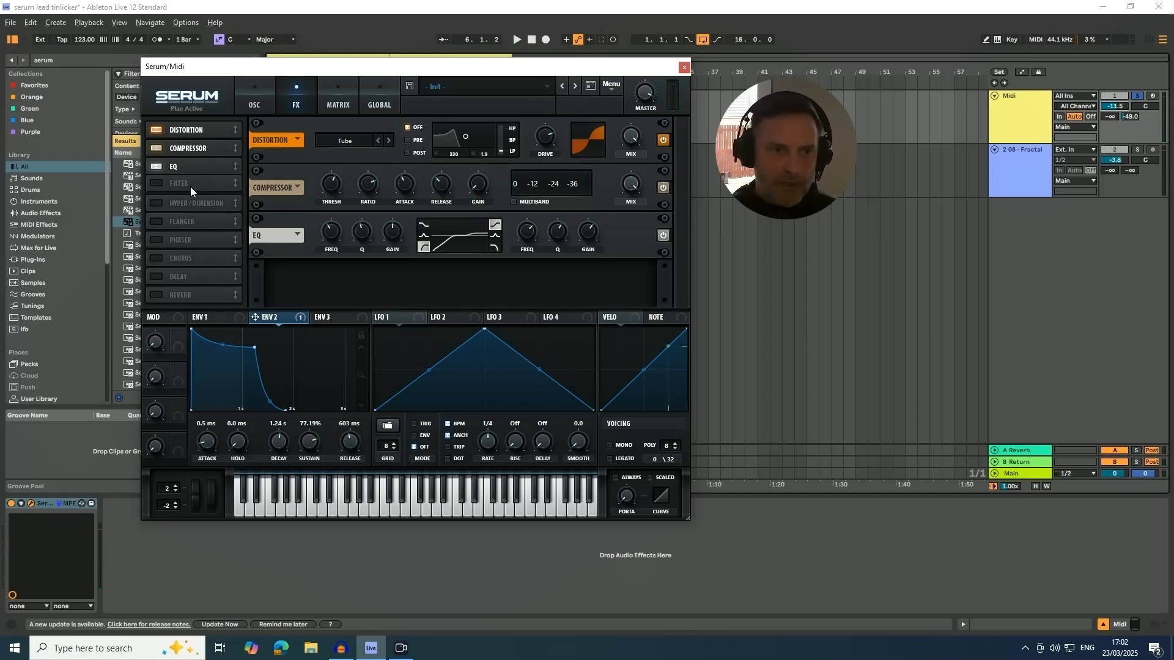
left_click(156, 185)
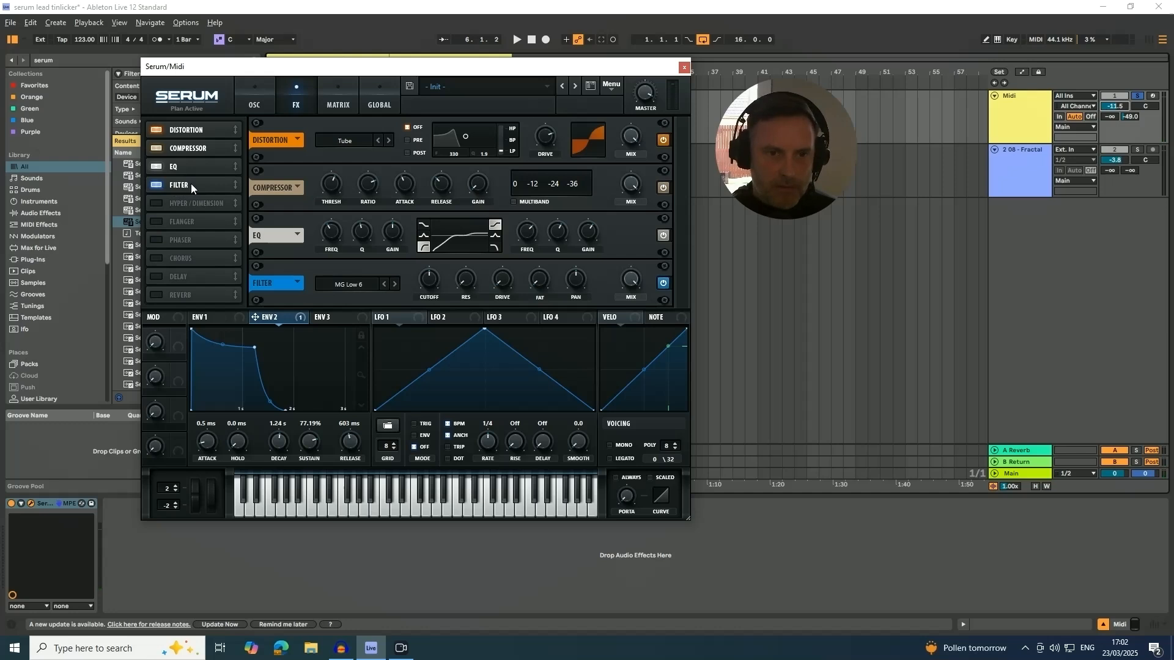
mouse_move(426, 292)
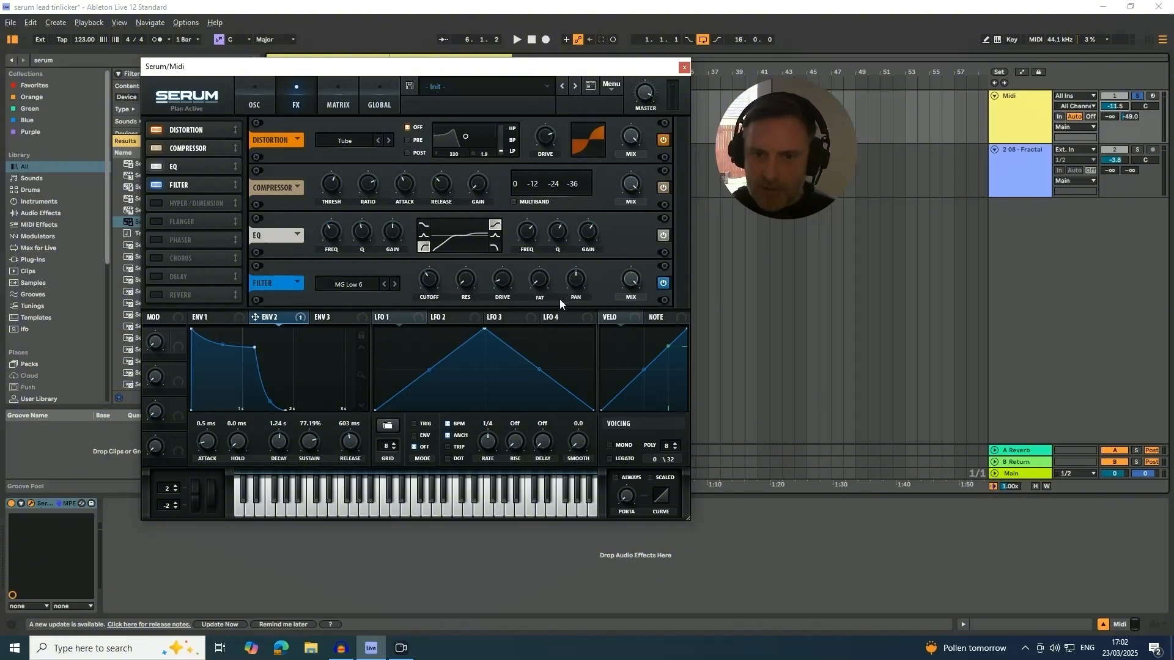
left_click(395, 284)
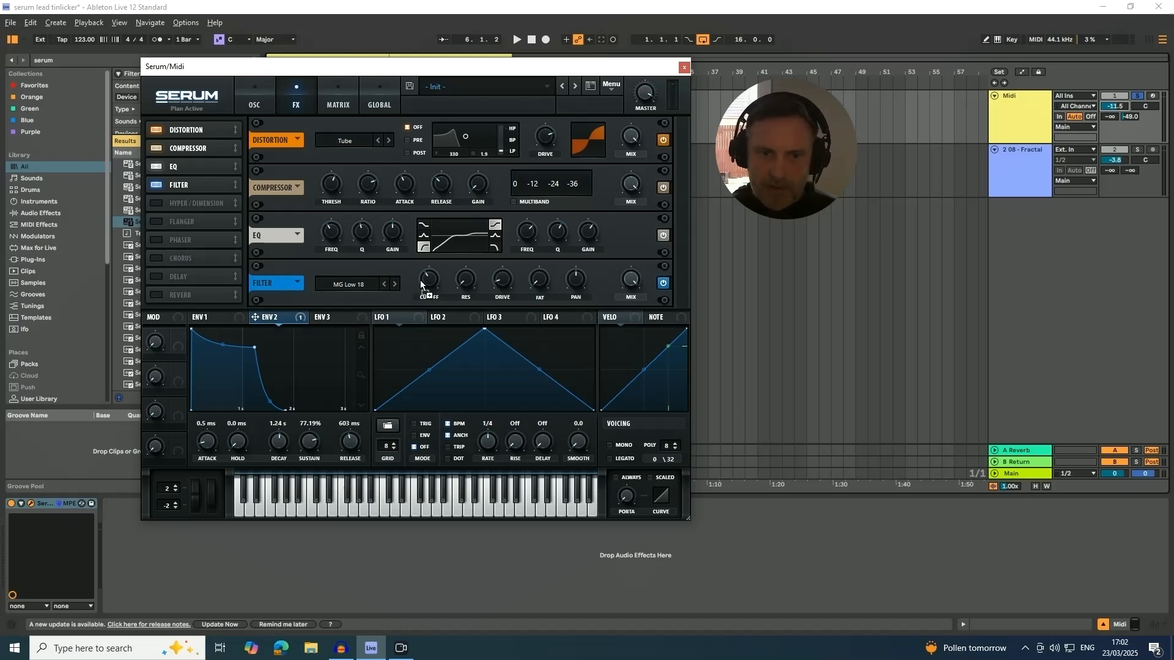
key("space")
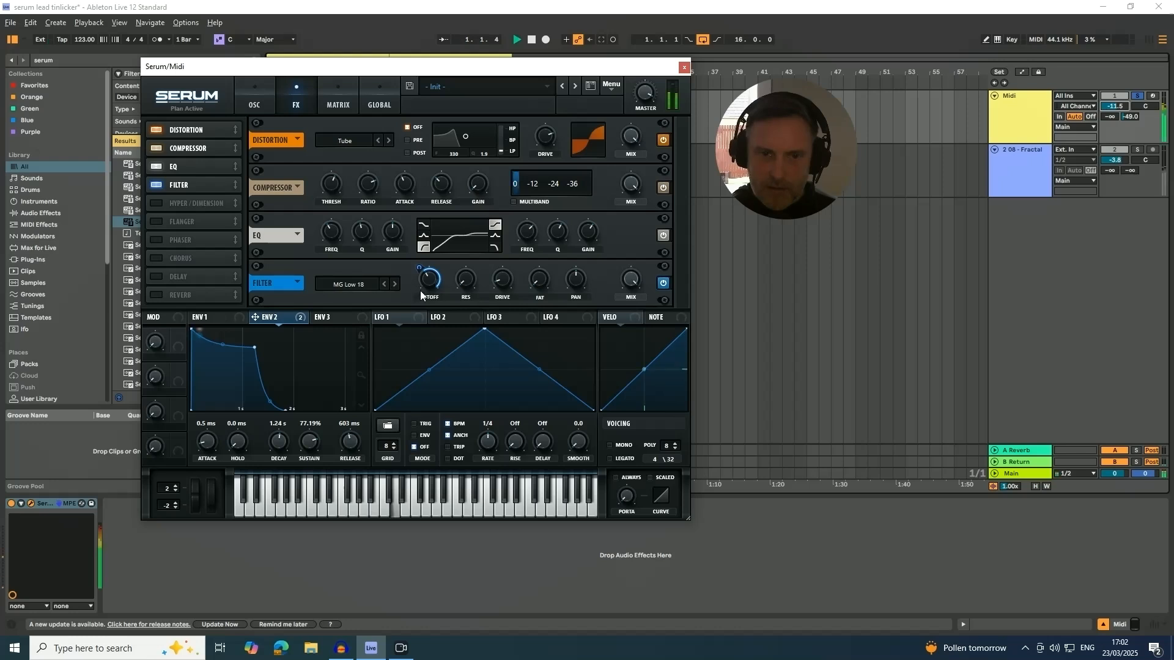
Adjust the effect filter's cutoff and compare neighbouring filter types while the loop plays, keeping MG Low 18.
mouse_move(424, 284)
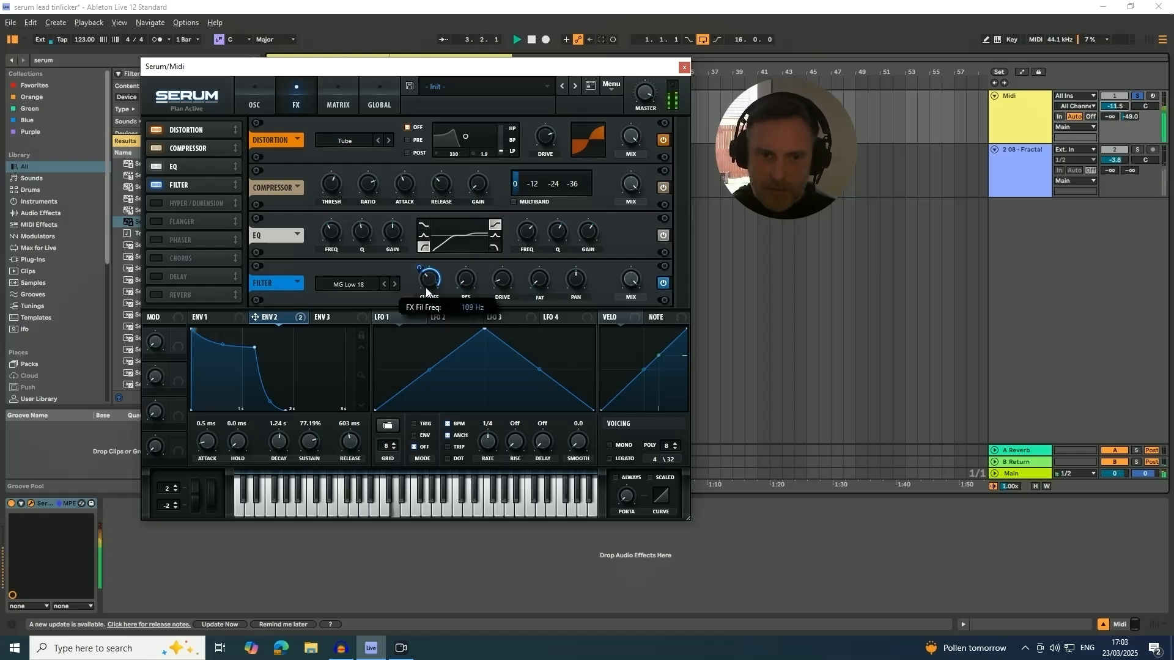
mouse_move(418, 268)
left_mouse_down()
mouse_move(418, 300)
mouse_move(422, 283)
left_mouse_up()
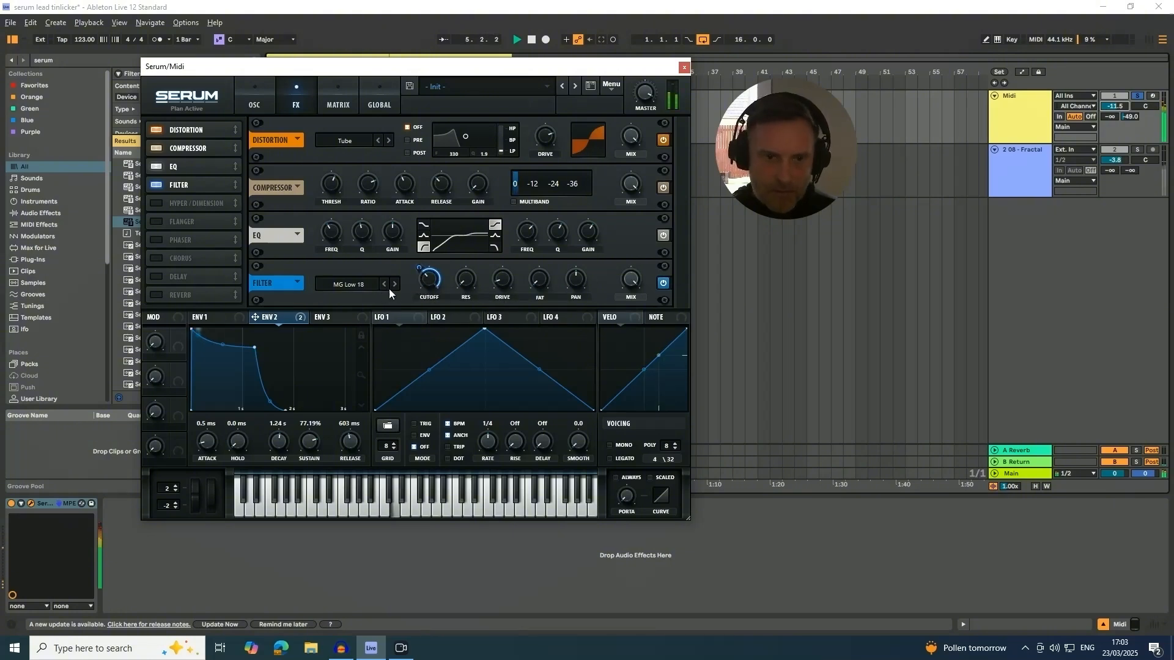
left_click(394, 285)
left_click(394, 285)
left_click(384, 285)
left_click(384, 285)
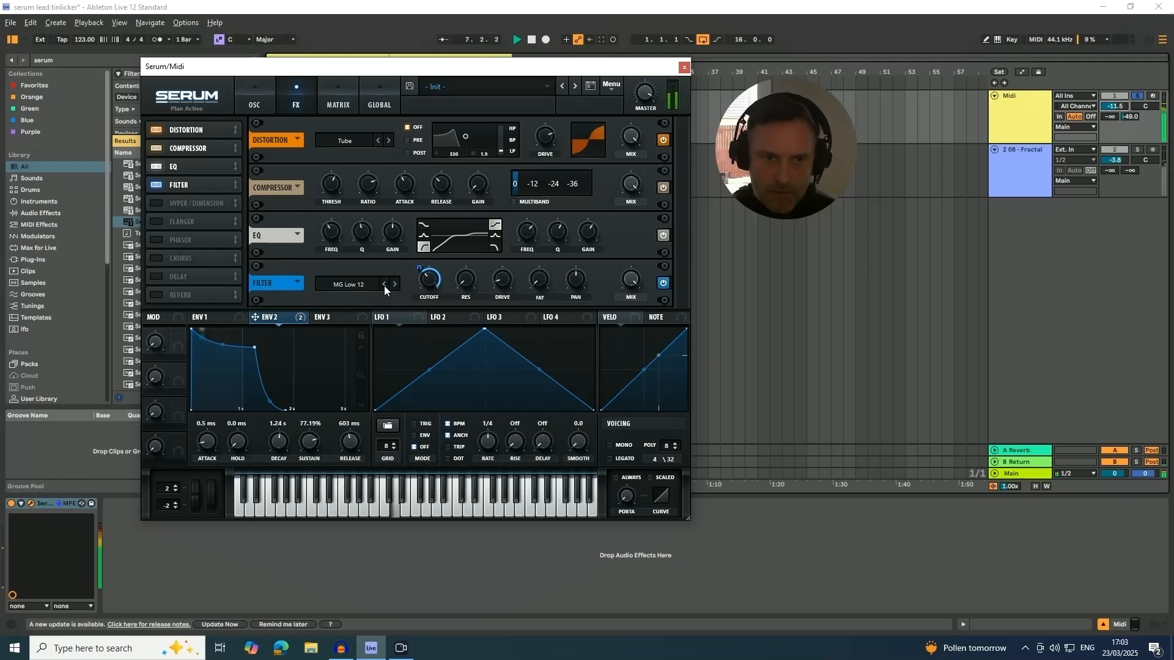
left_click(384, 285)
left_click(384, 284)
left_click(395, 285)
left_click(395, 285)
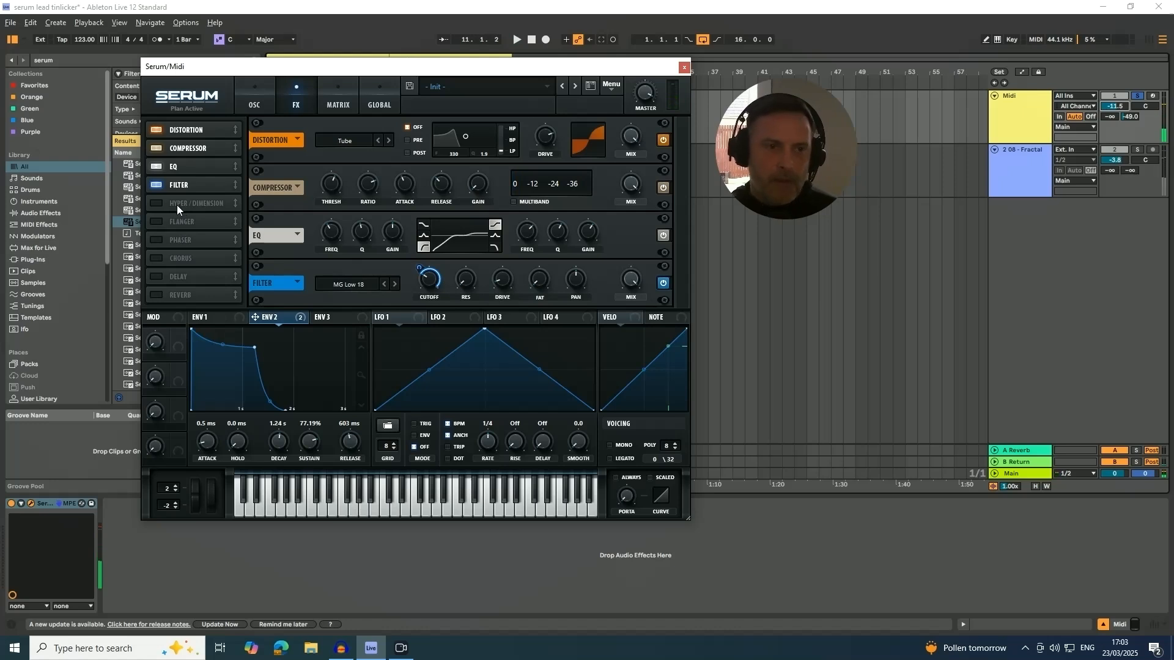
Enable the Reverb directly after the Filter and raise its low cut to about 21%.
left_click(161, 296)
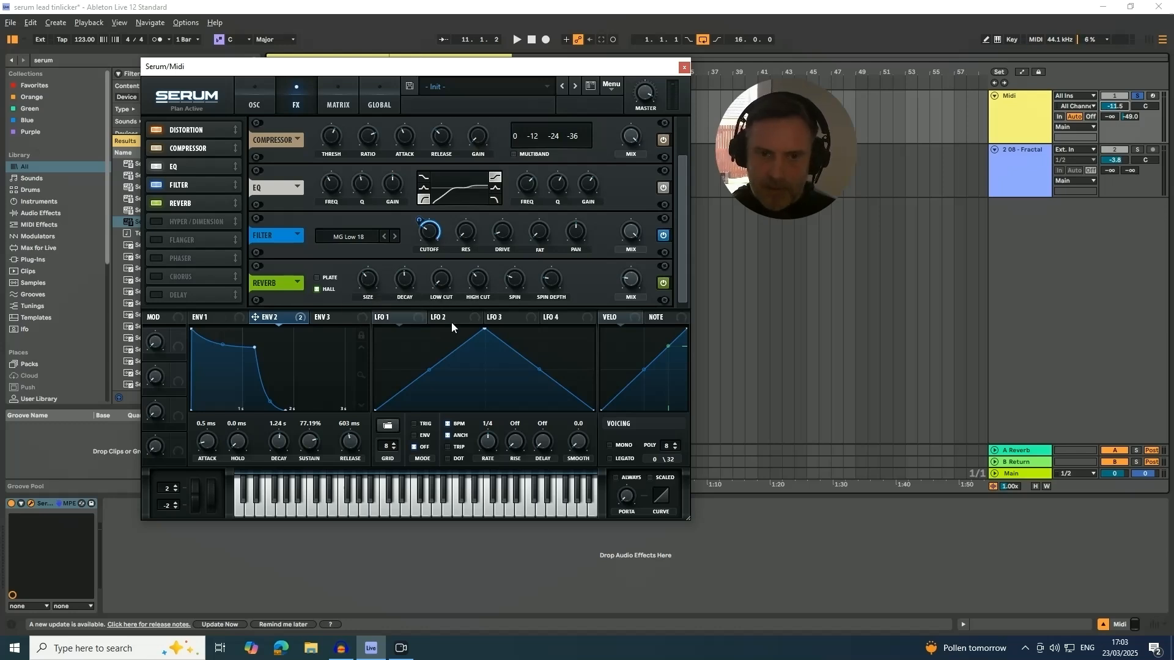
left_click_drag(441, 288, 439, 270)
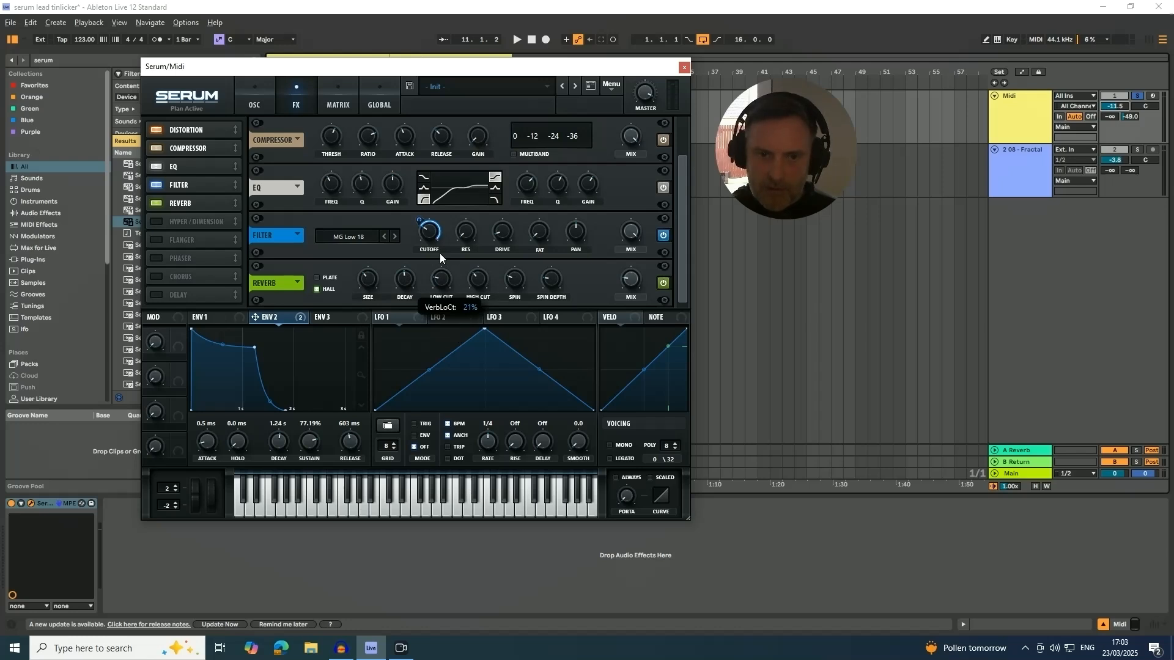
left_click_drag(438, 256, 438, 254)
Modulate the Reverb's mix with Envelope 2 and start the loop to audition it.
mouse_move(627, 281)
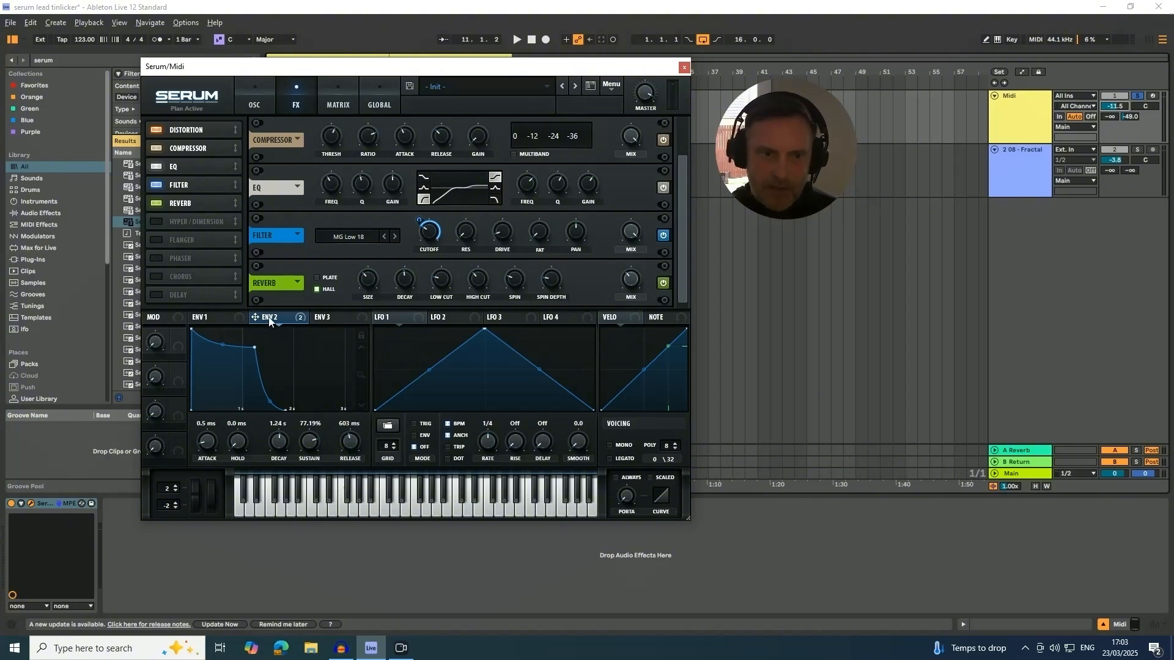
mouse_move(268, 320)
left_click_drag(268, 320, 493, 300)
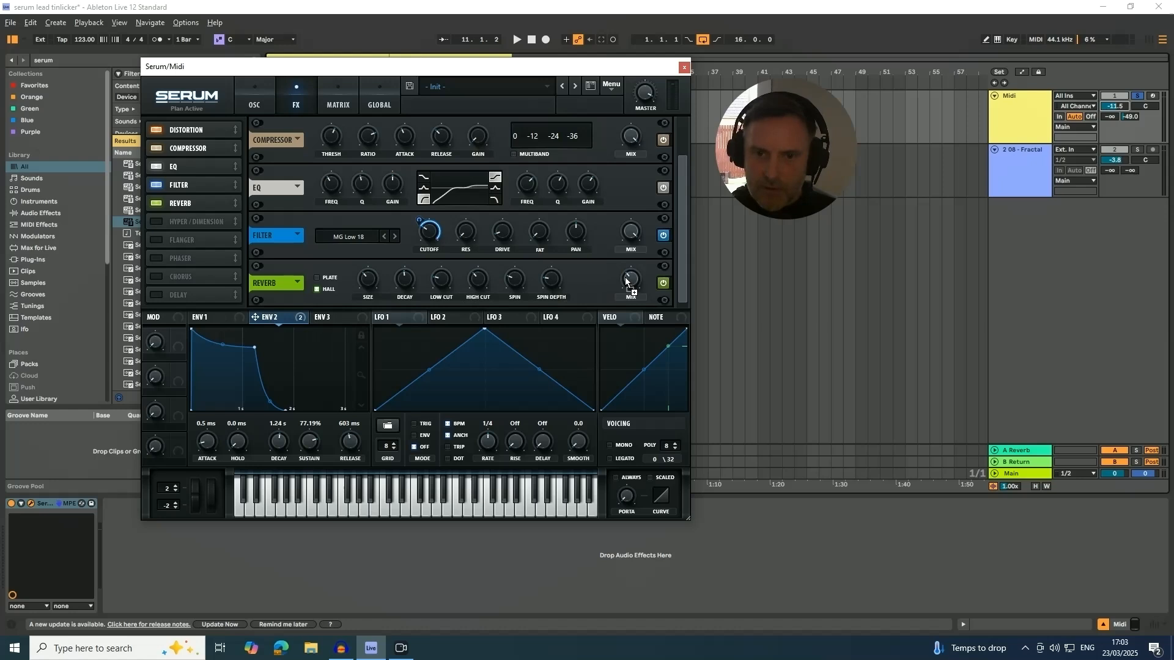
left_click_drag(624, 281, 617, 288)
key("space")
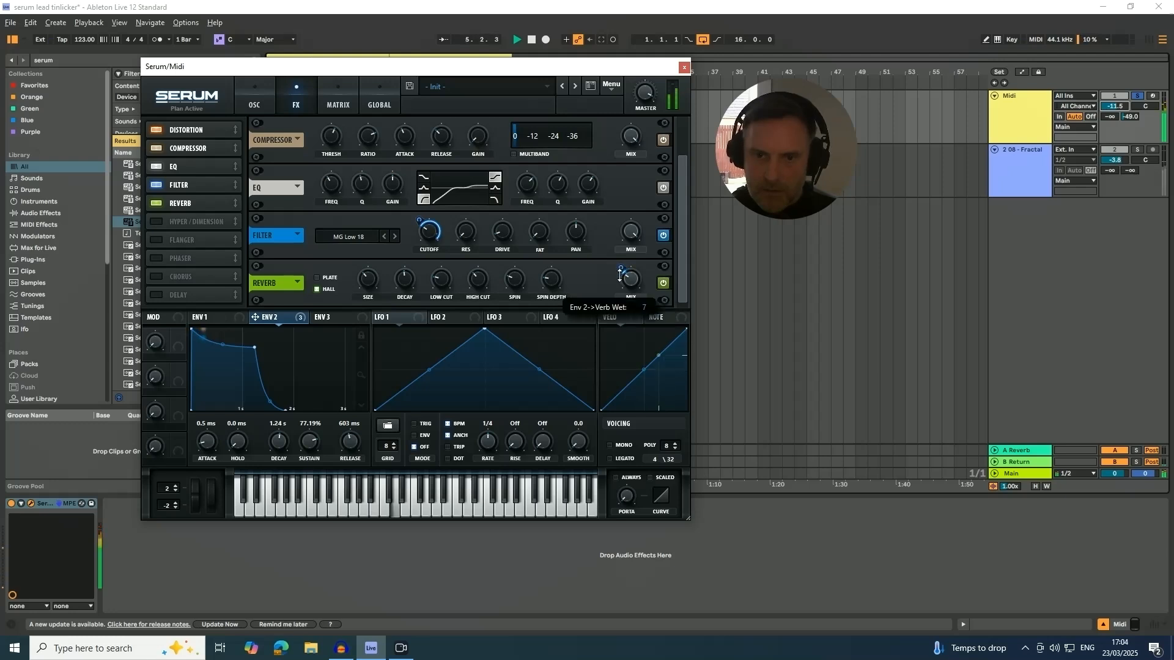
Adjust the depth of Envelope 2's modulation on the Reverb mix while auditioning the loop.
left_click_drag(619, 275, 619, 276)
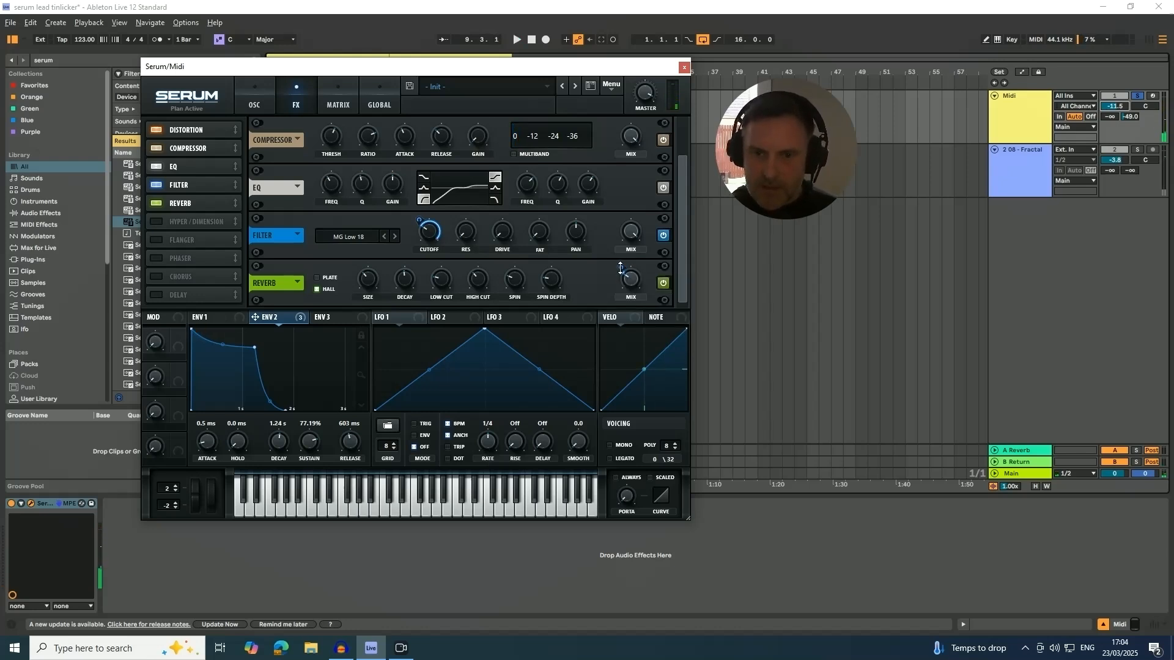
left_click_drag(620, 267, 619, 247)
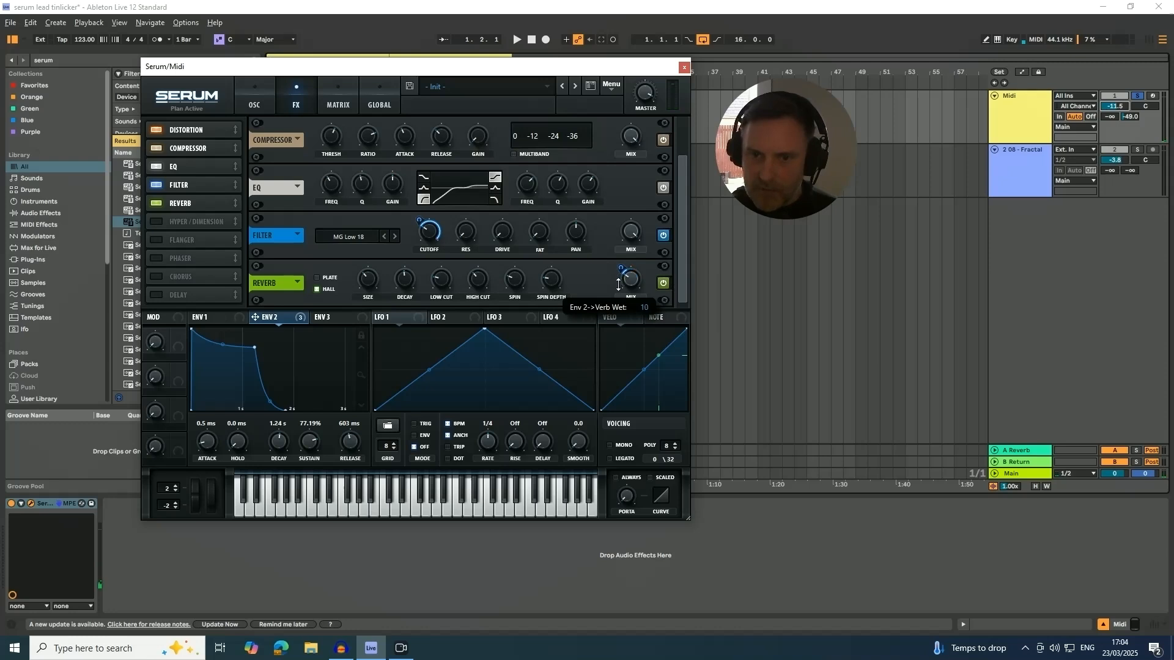
key("space")
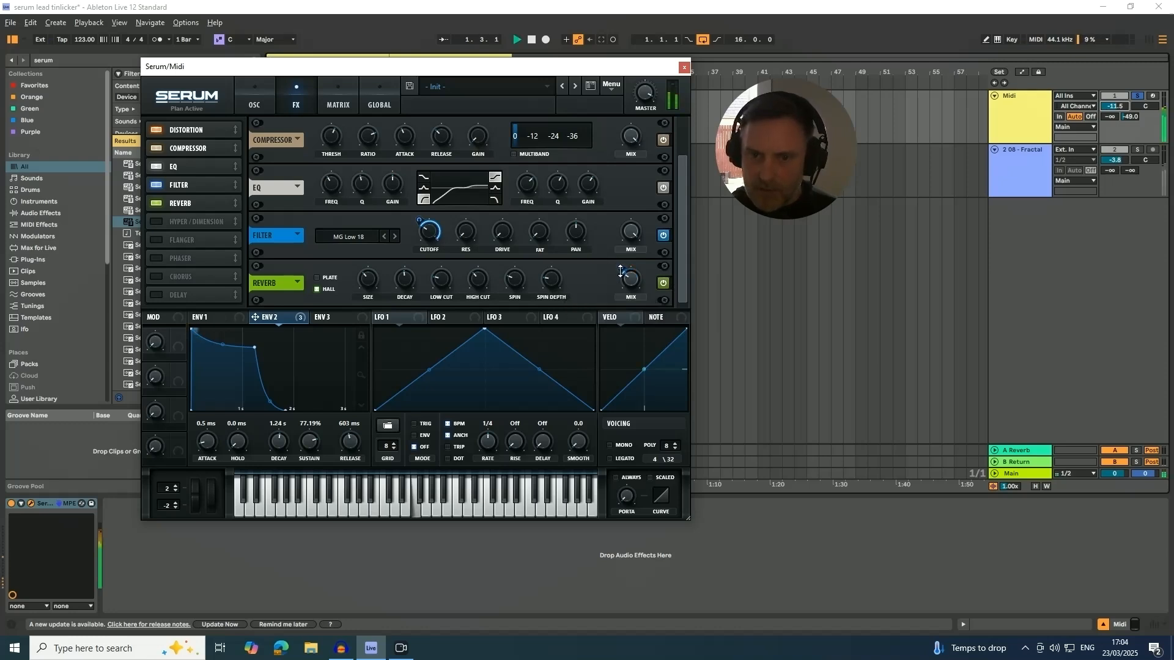
left_click_drag(620, 269, 618, 267)
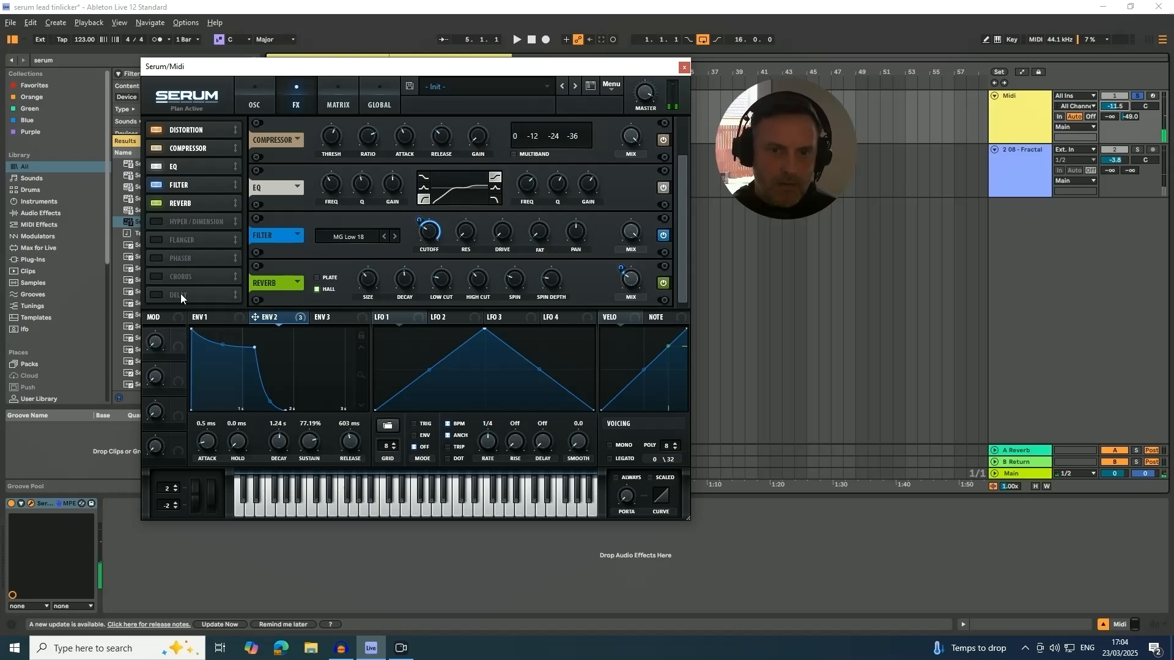
Fine-tune the Reverb's mix and low cut while listening to the loop.
mouse_move(631, 282)
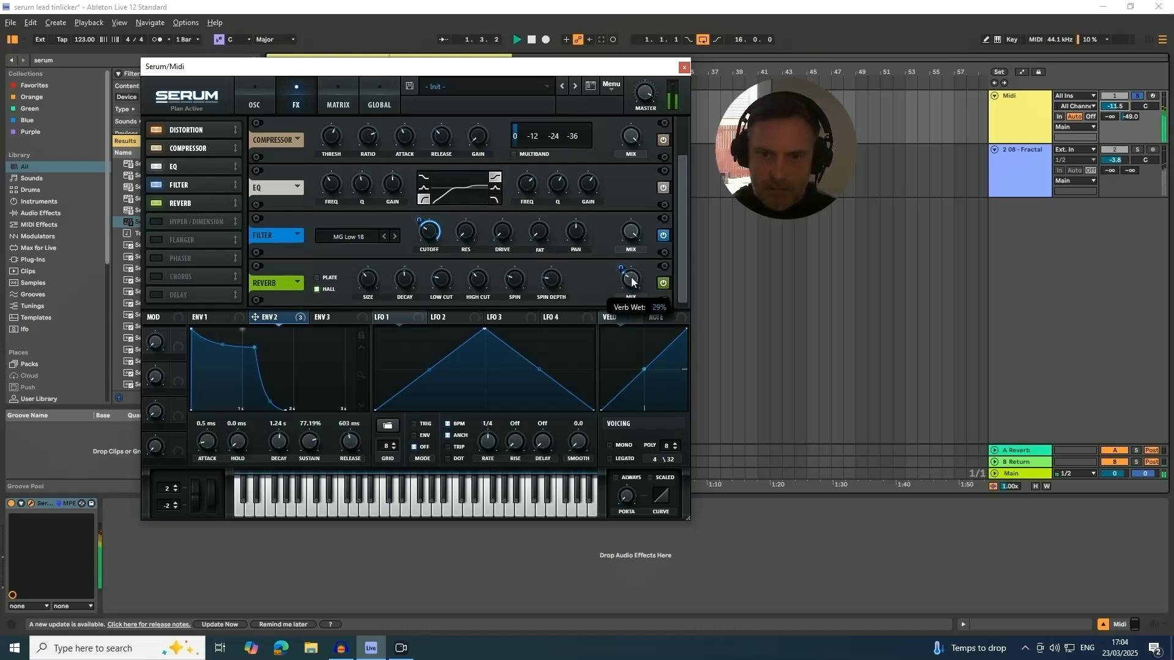
scroll(629, 282, "down", 2)
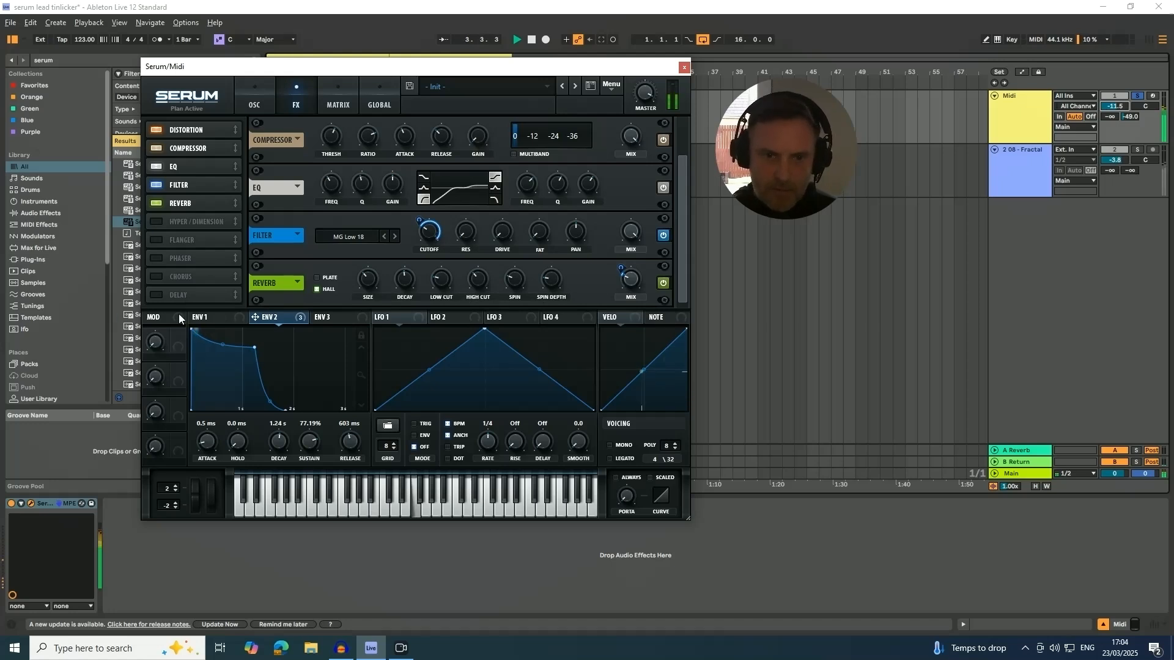
mouse_move(445, 280)
left_click_drag(446, 280, 448, 267)
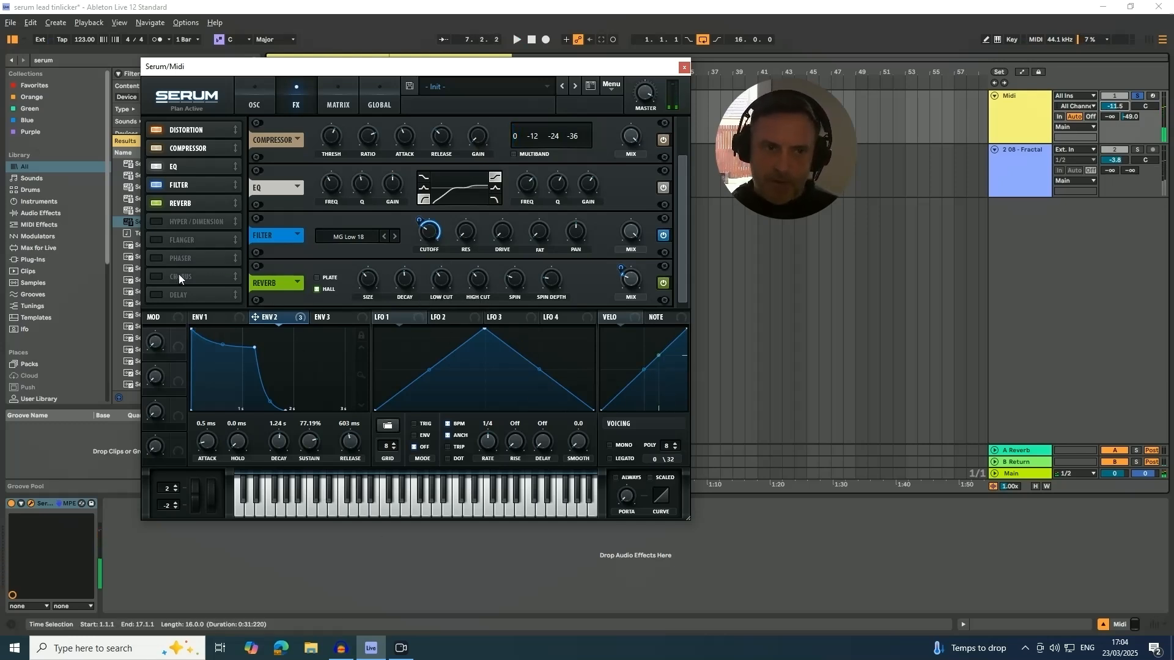
Enable the Delay directly after the Reverb, using 1/8 on both sides, ping-pong mode and a filter frequency of about 6101.
left_click(157, 295)
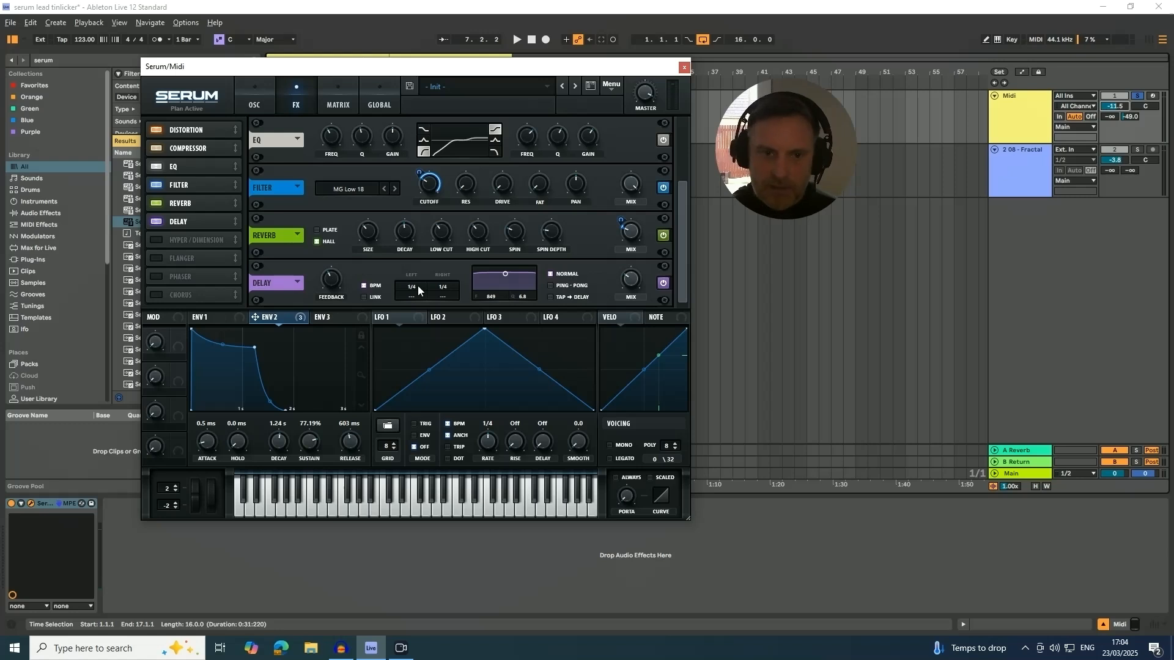
scroll(409, 300, "down", 1)
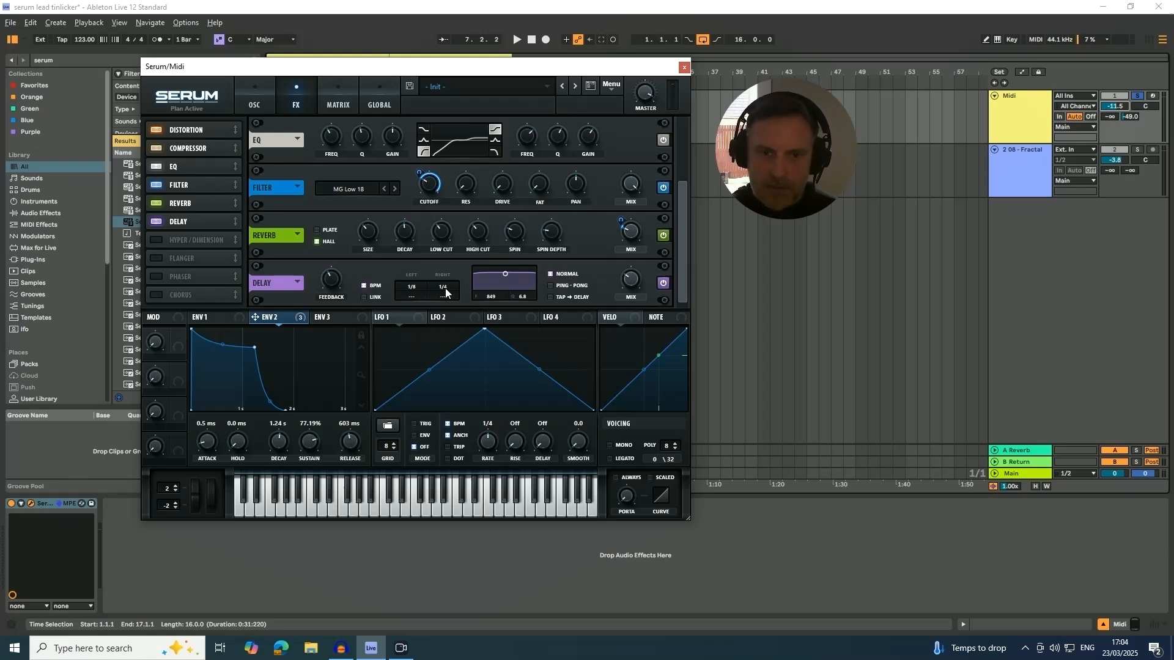
scroll(443, 294, "down", 1)
left_click(550, 285)
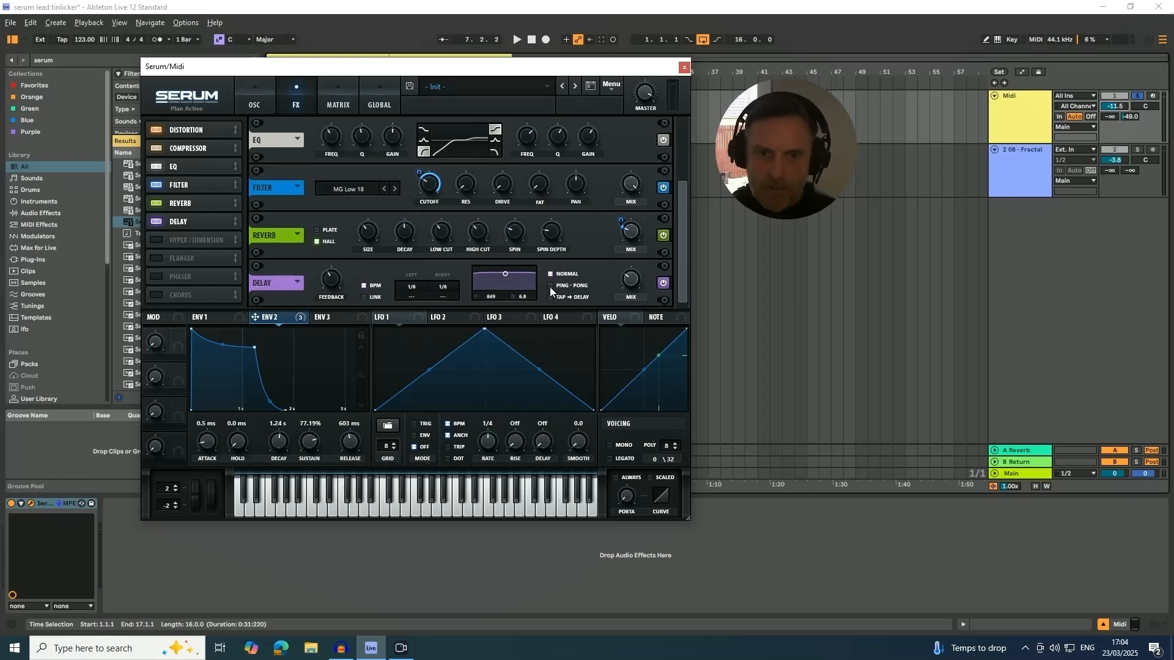
left_click_drag(507, 276, 525, 289)
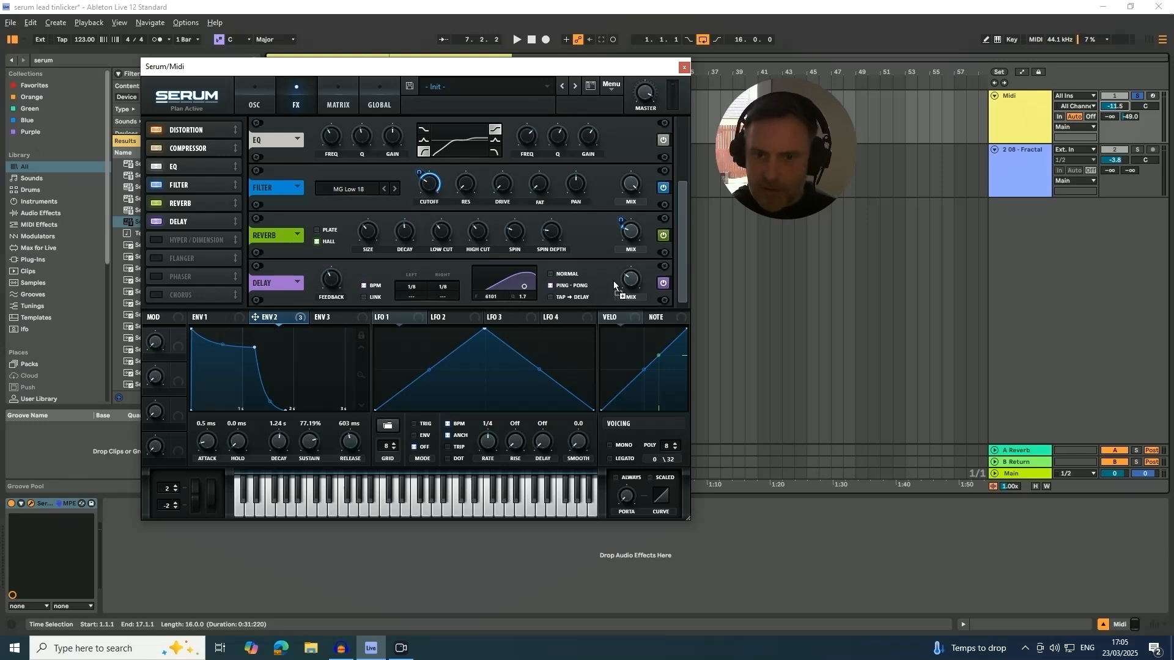
Modulate the Delay's mix with Envelope 2 and adjust the modulation depth while the loop plays.
left_click_drag(623, 281, 619, 313)
key("space")
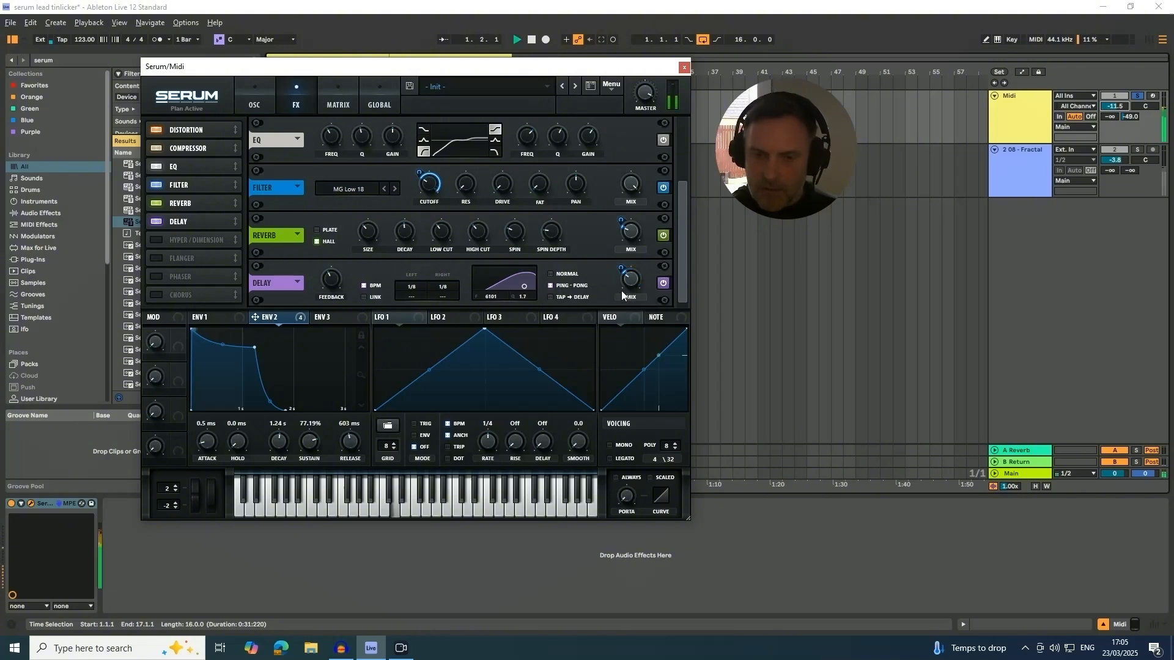
left_click(619, 267)
left_click(621, 267)
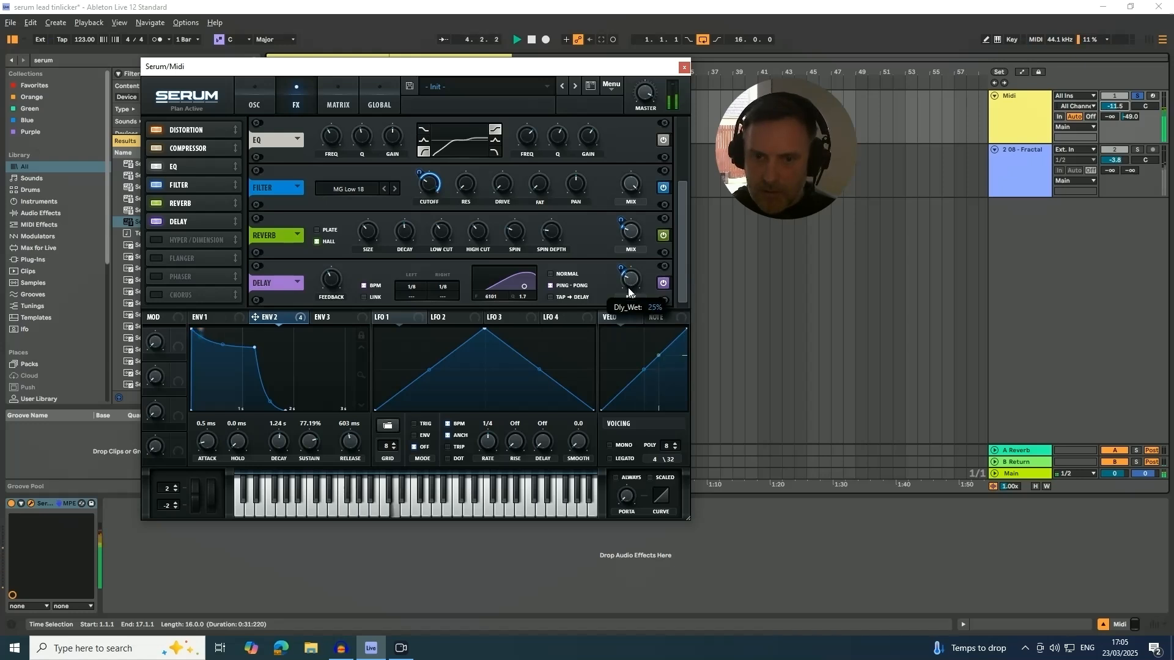
Refine the Delay's filter to a frequency of about 8938 and bandwidth of about 3.2, and adjust the Delay's mix.
left_click_drag(523, 290, 537, 289)
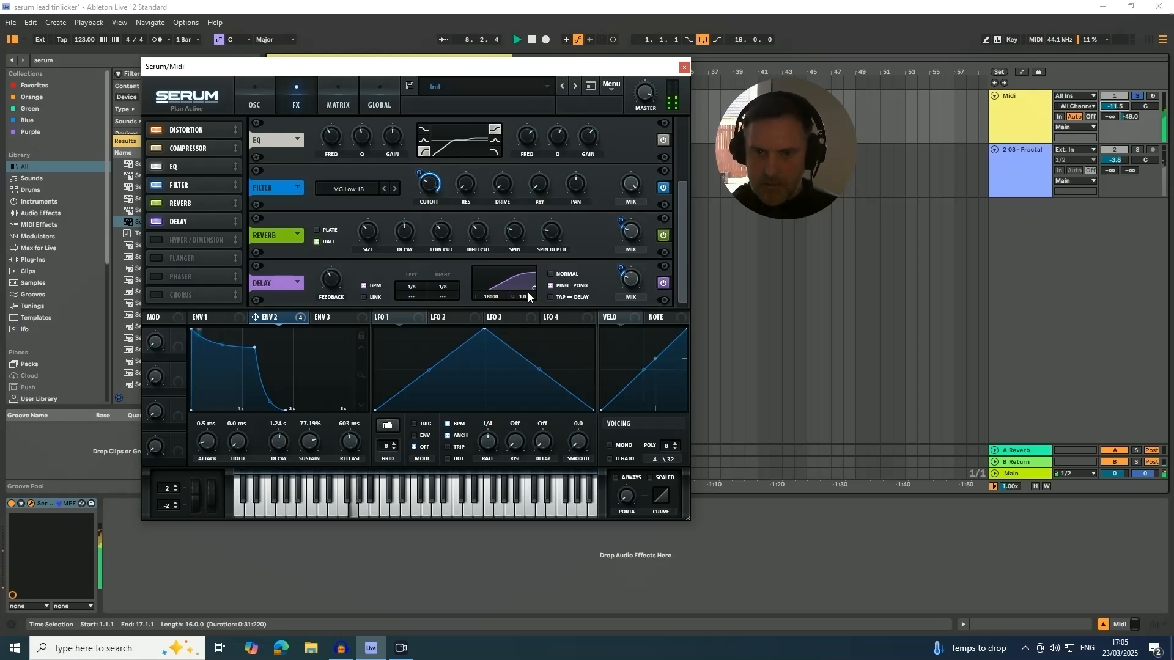
left_click_drag(530, 294, 533, 288)
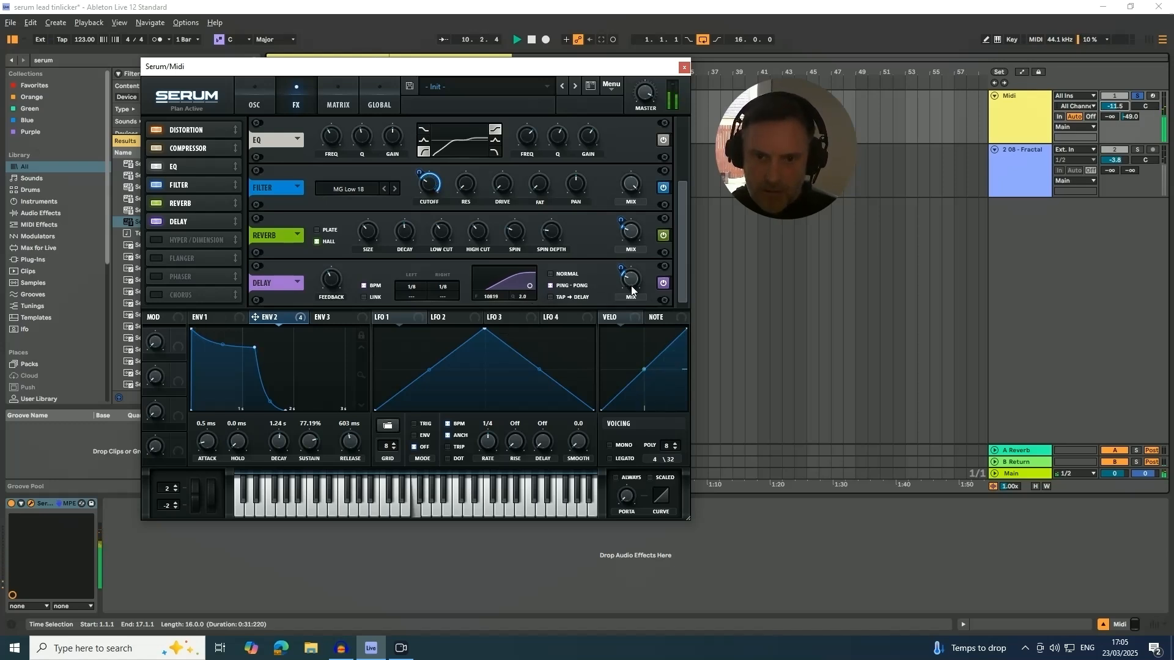
left_click_drag(630, 284, 631, 280)
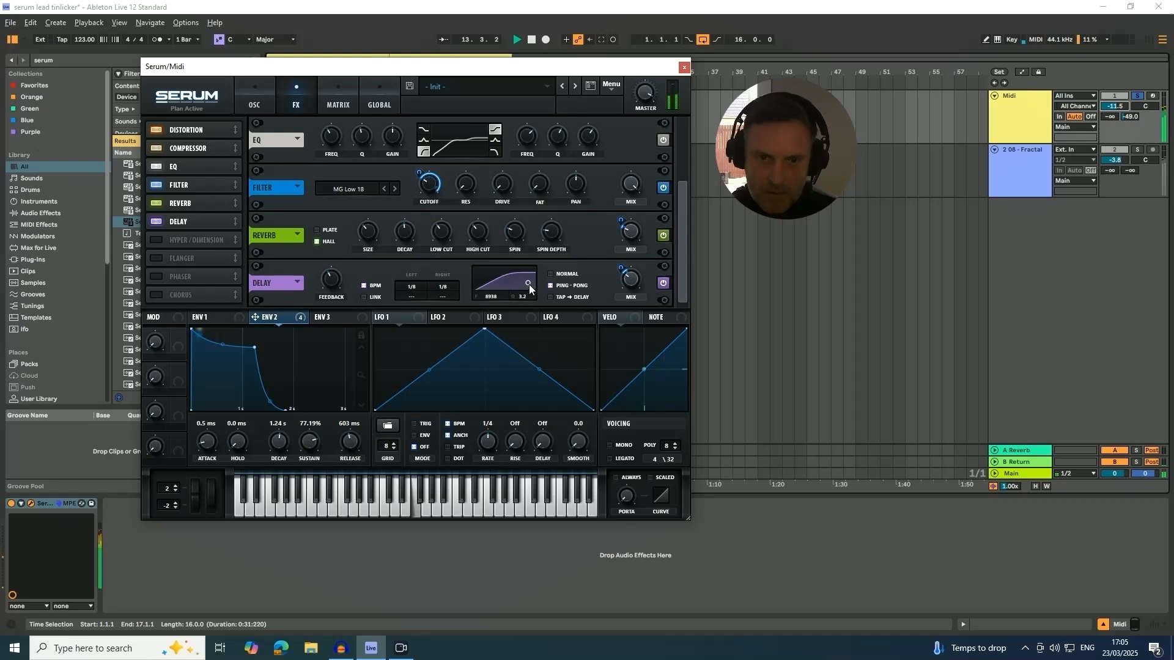
left_click_drag(529, 285, 529, 285)
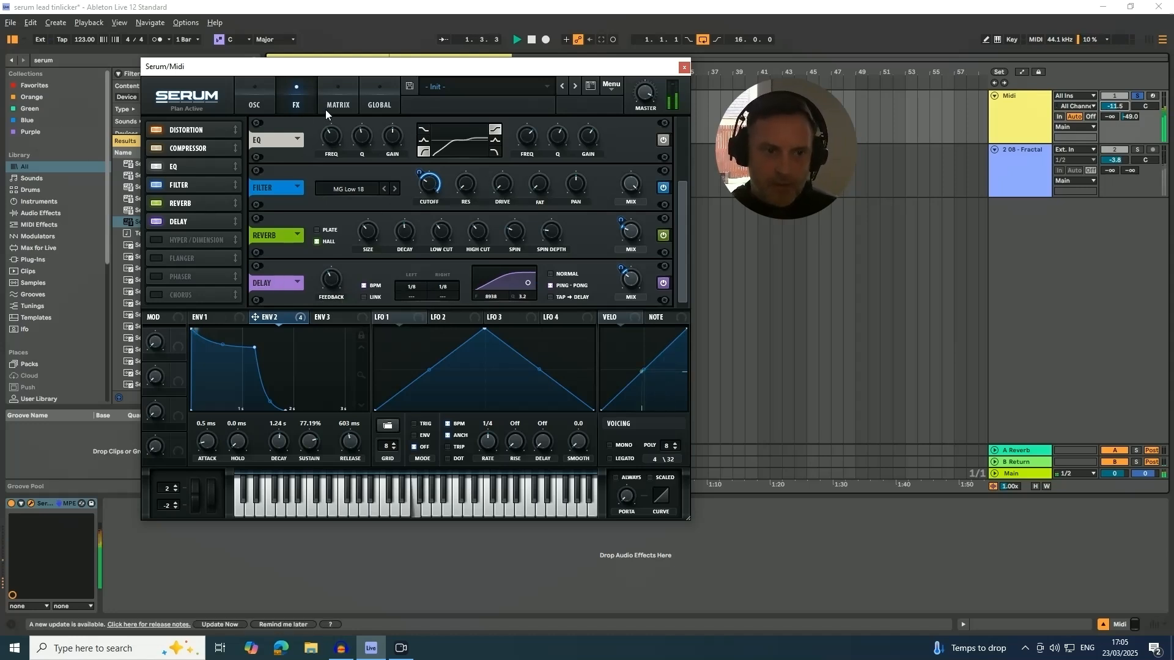
Turn on the noise oscillator with AC hum1 and route it through the main filter.
left_click(252, 97)
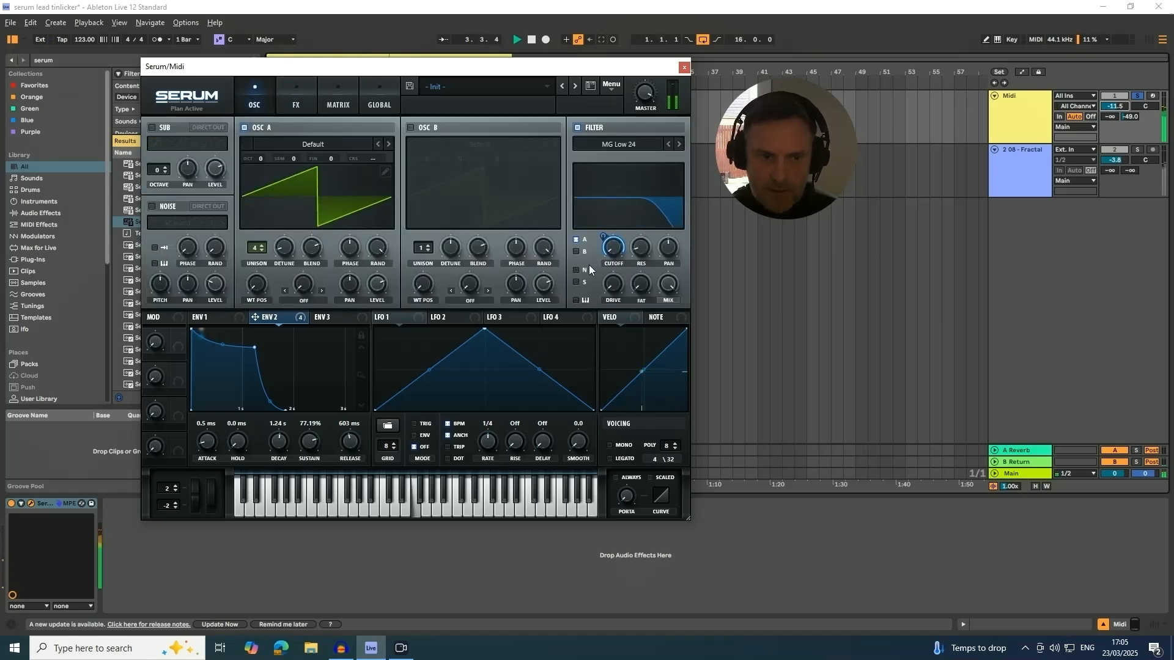
left_click(151, 206)
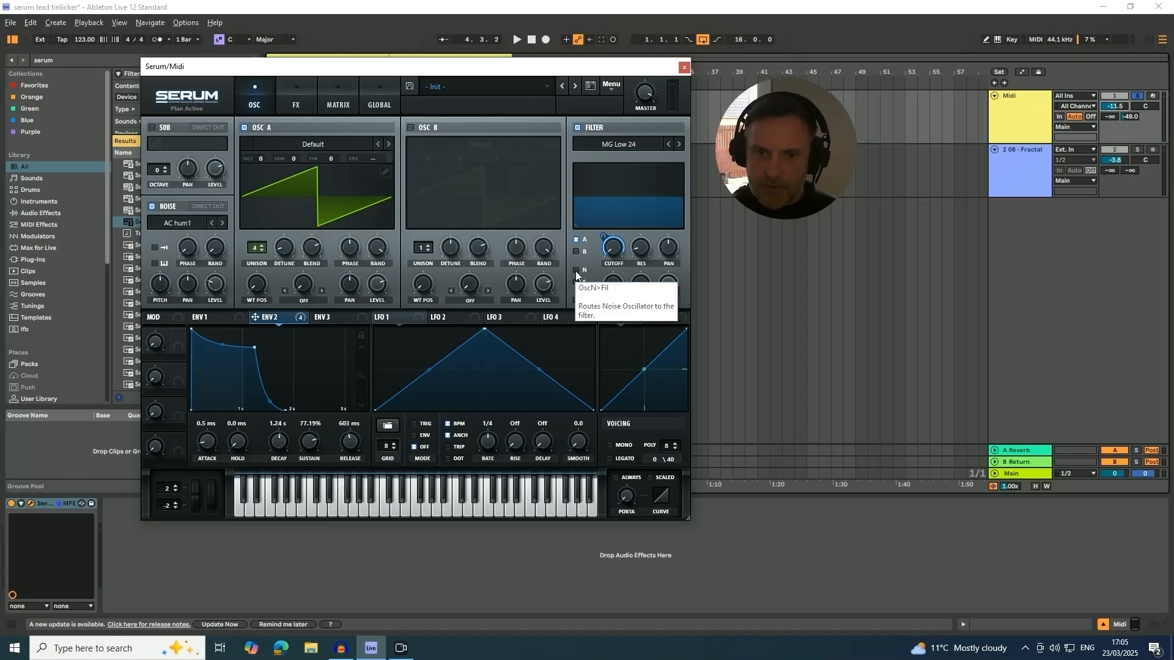
left_click(576, 271)
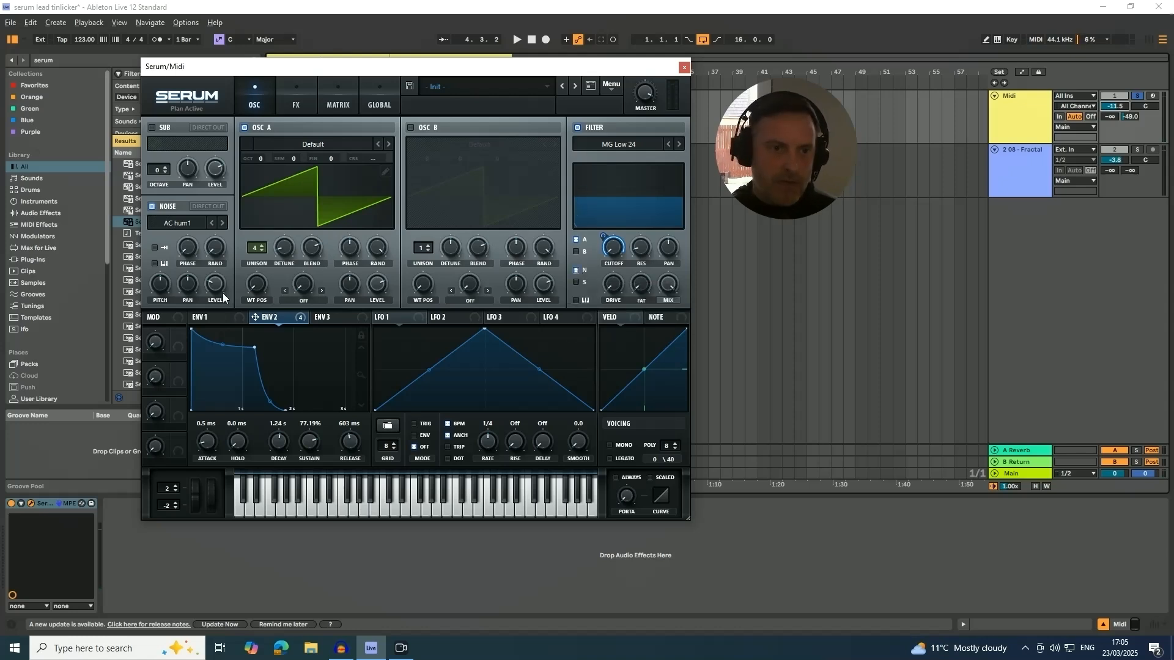
Raise the noise level while the loop plays and compare the noise with and without filter routing, keeping it routed.
key("space")
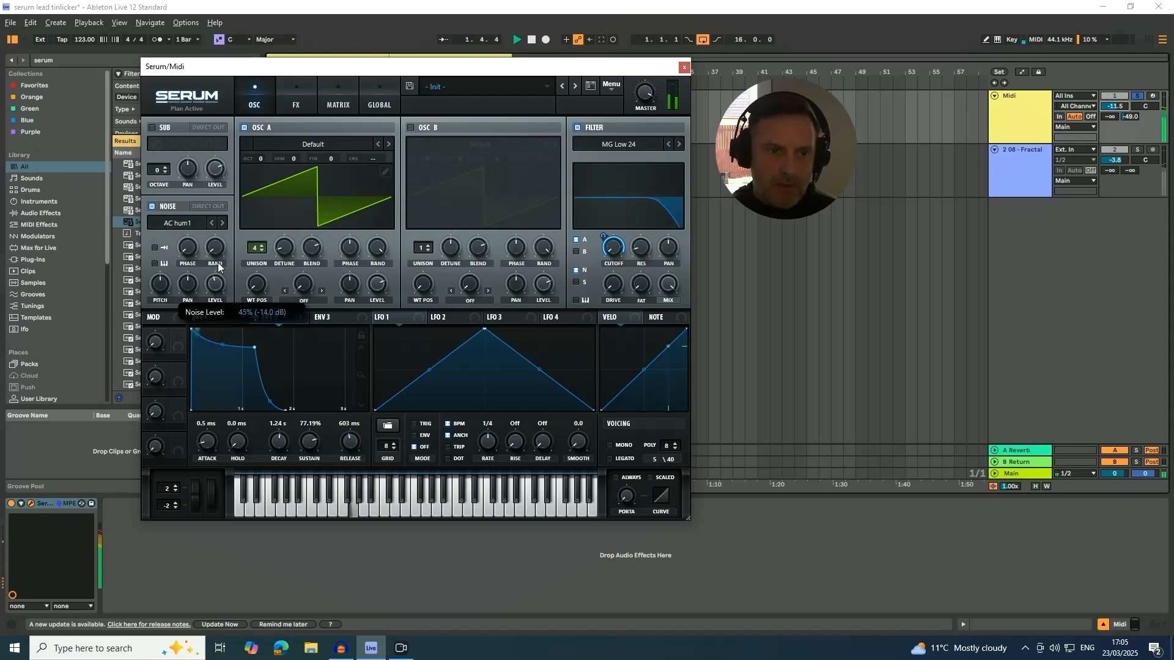
left_click_drag(218, 265, 223, 257)
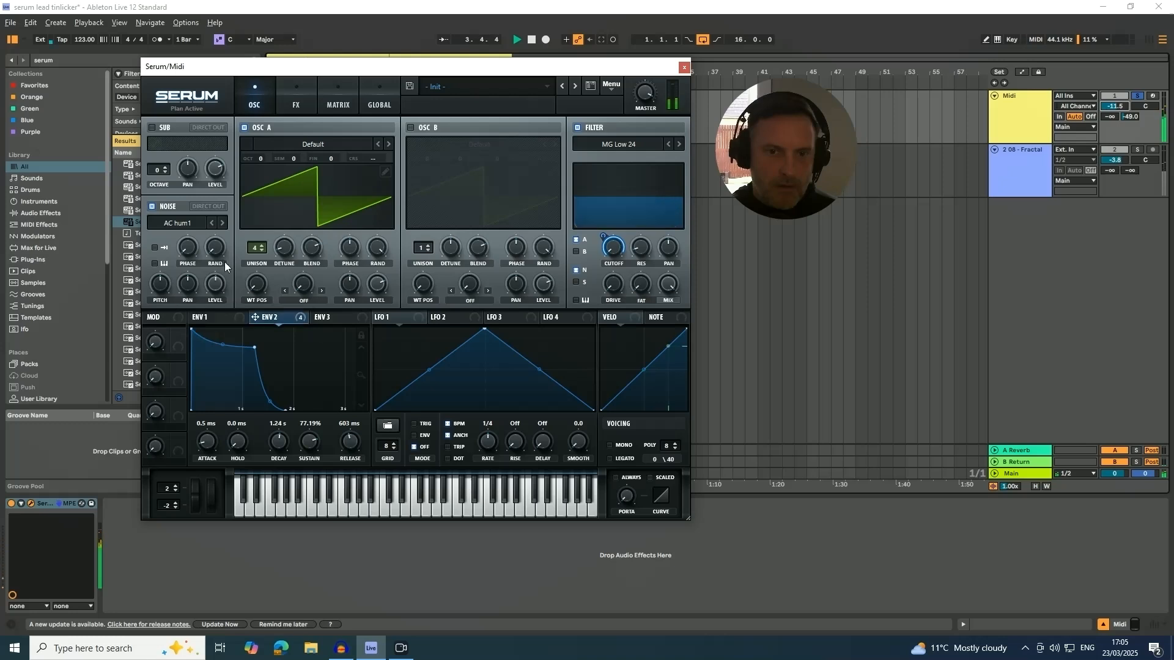
left_click(575, 270)
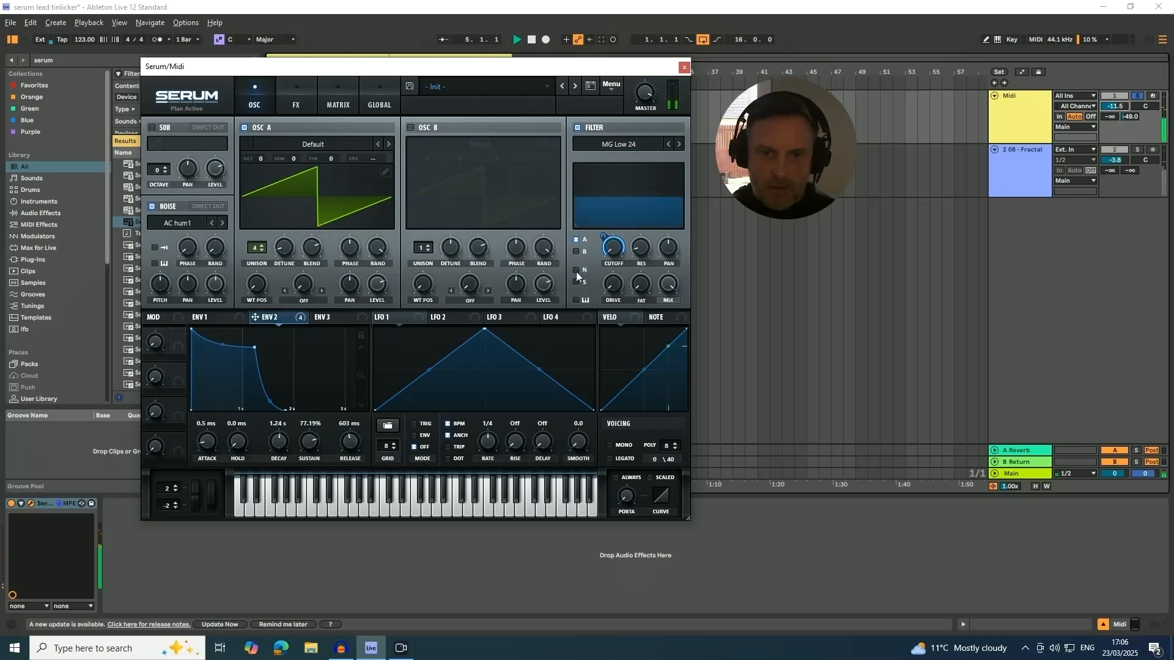
left_click(575, 270)
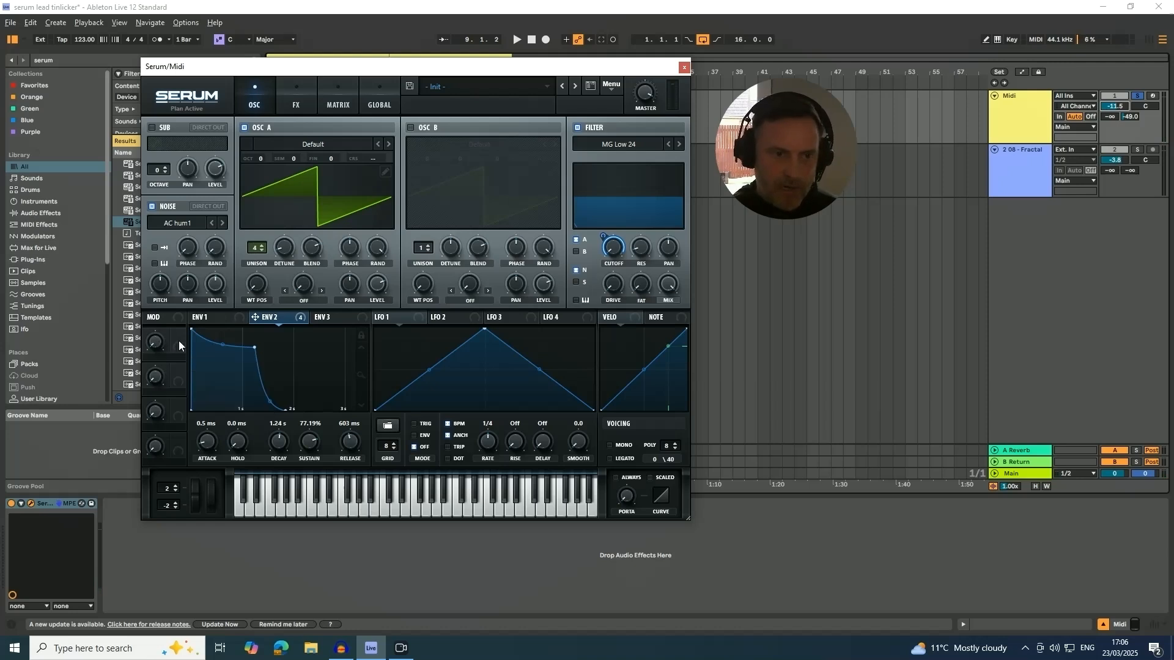
Assign Macro 1 to the main filter's cutoff and rename the macro Filter.
left_click_drag(177, 342, 287, 306)
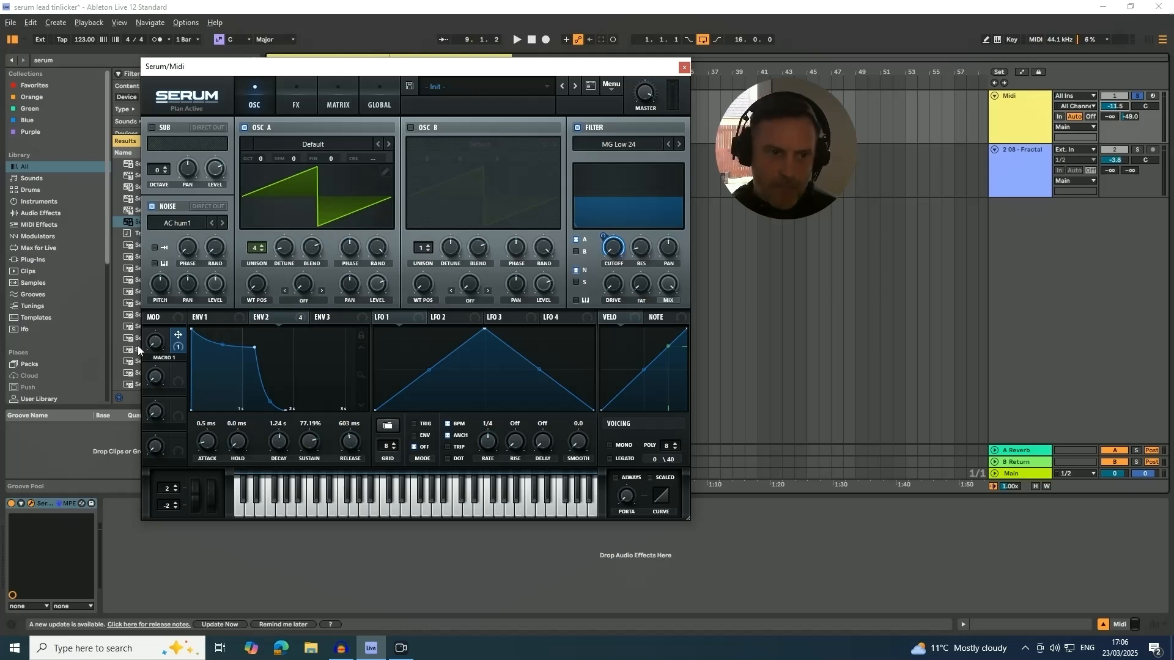
double_click(156, 358)
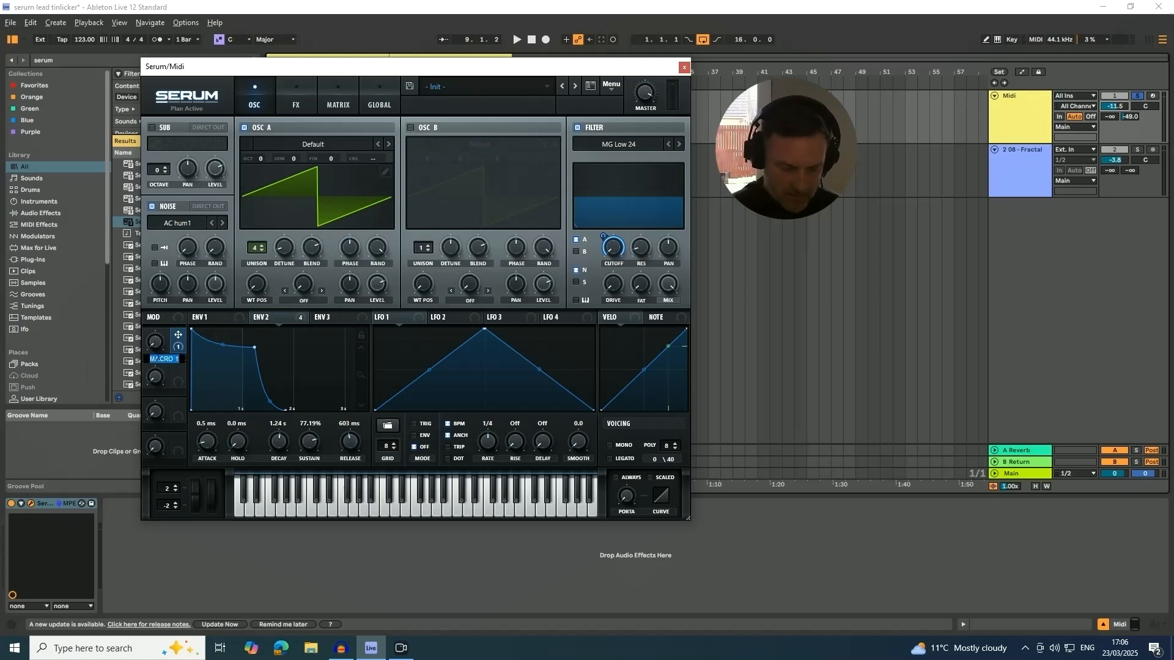
type("FILTER")
key("Return")
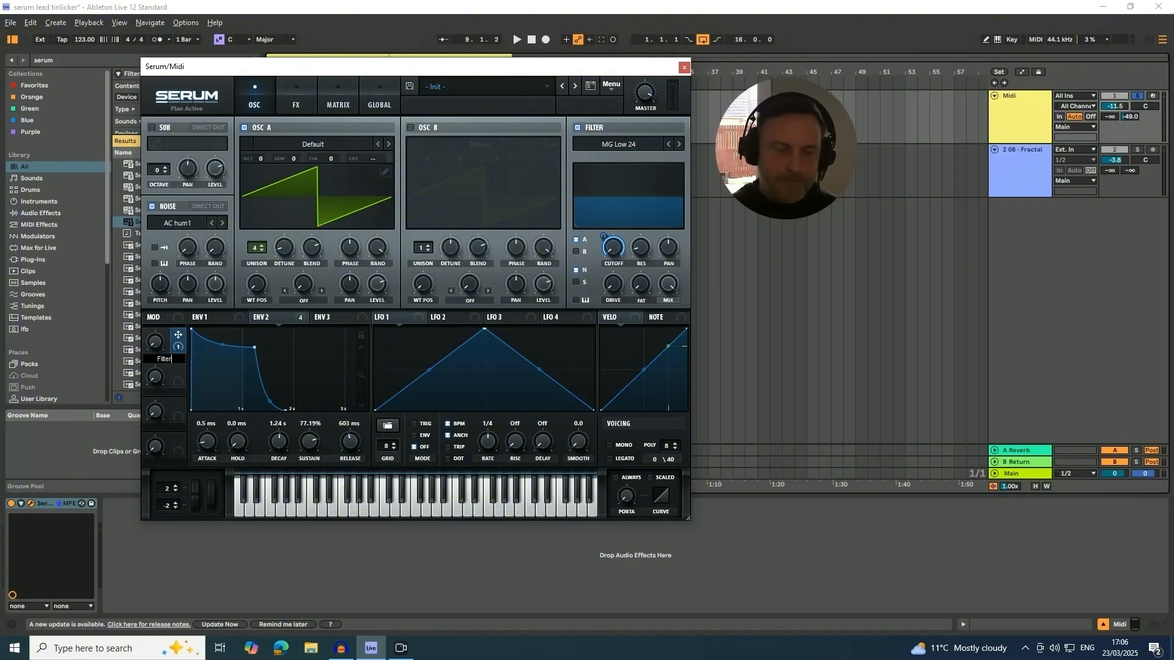
Make the Macro 1 modulation of filter cutoff bidirectional in the matrix, and raise the Filter macro while the loop plays.
left_click(347, 97)
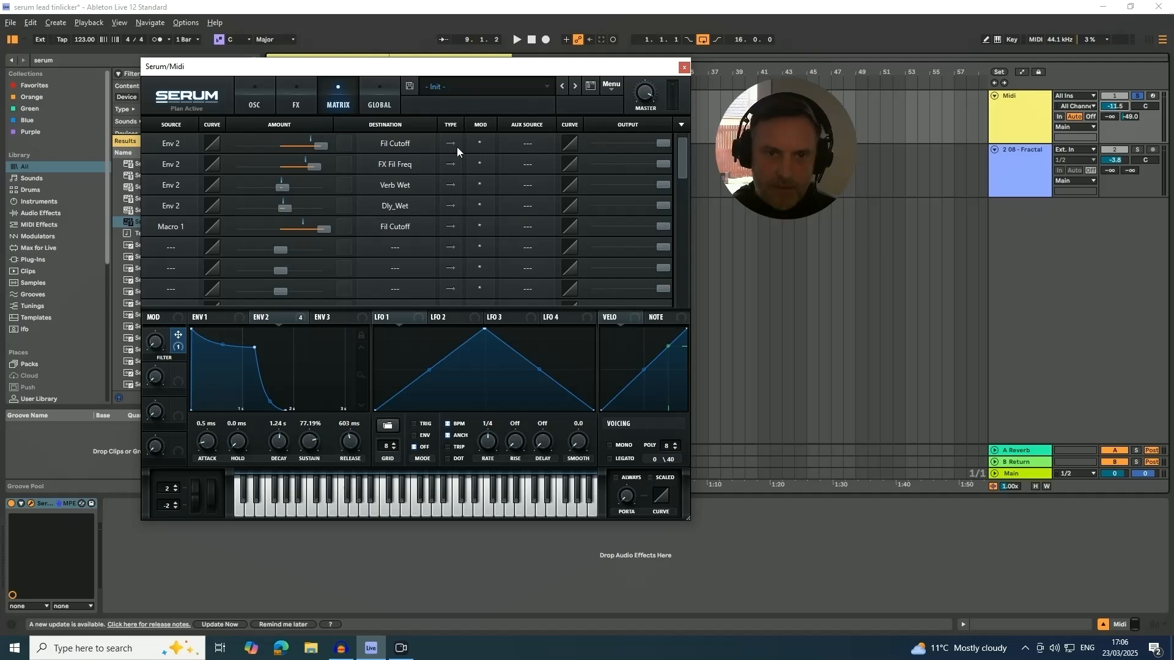
left_click(451, 226)
key("space")
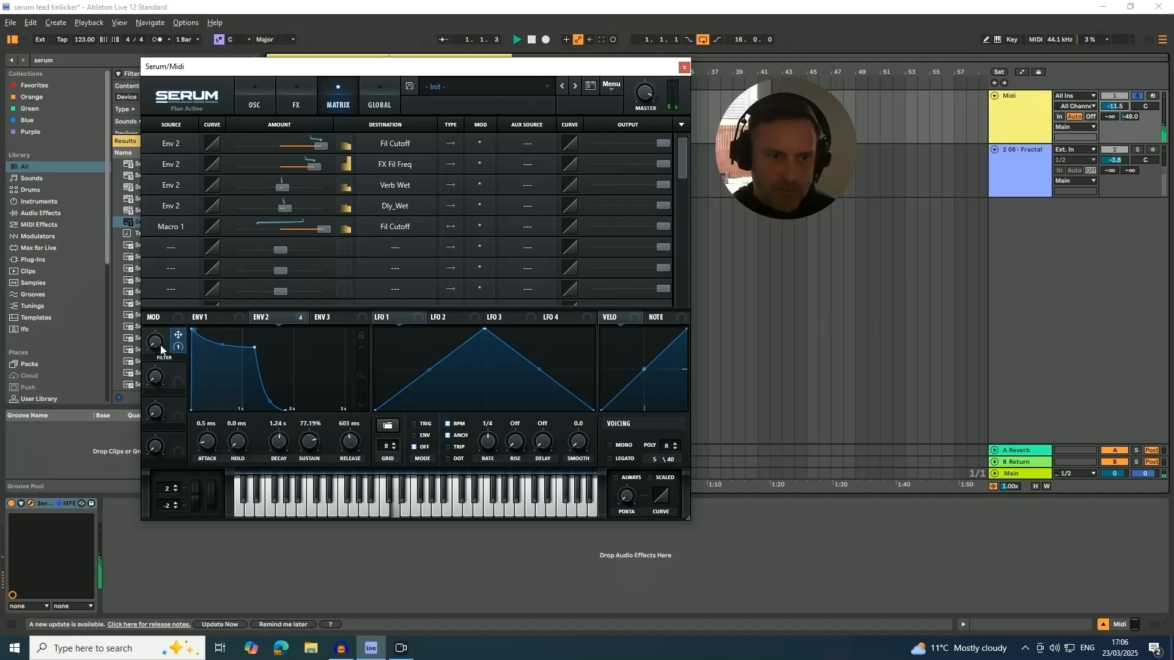
mouse_move(157, 328)
left_click_drag(158, 329, 167, 305)
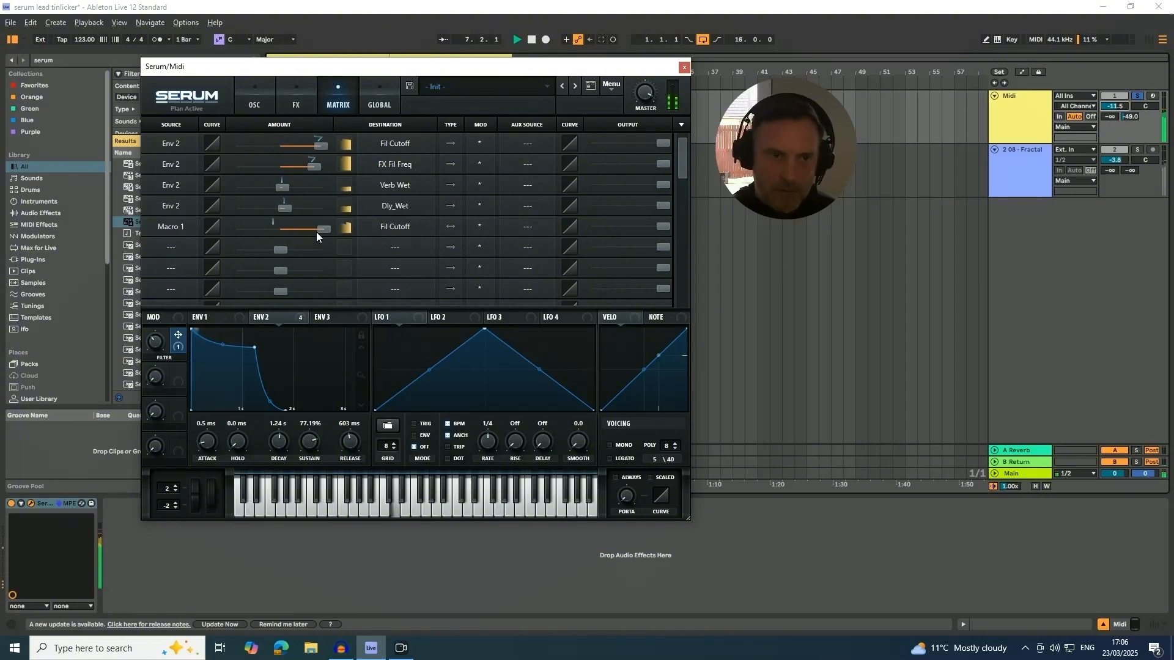
Reduce the Macro 1 modulation amount on filter cutoff, testing the Filter macro's range against the playing loop.
left_click_drag(321, 229, 311, 228)
left_click_drag(158, 332, 153, 358)
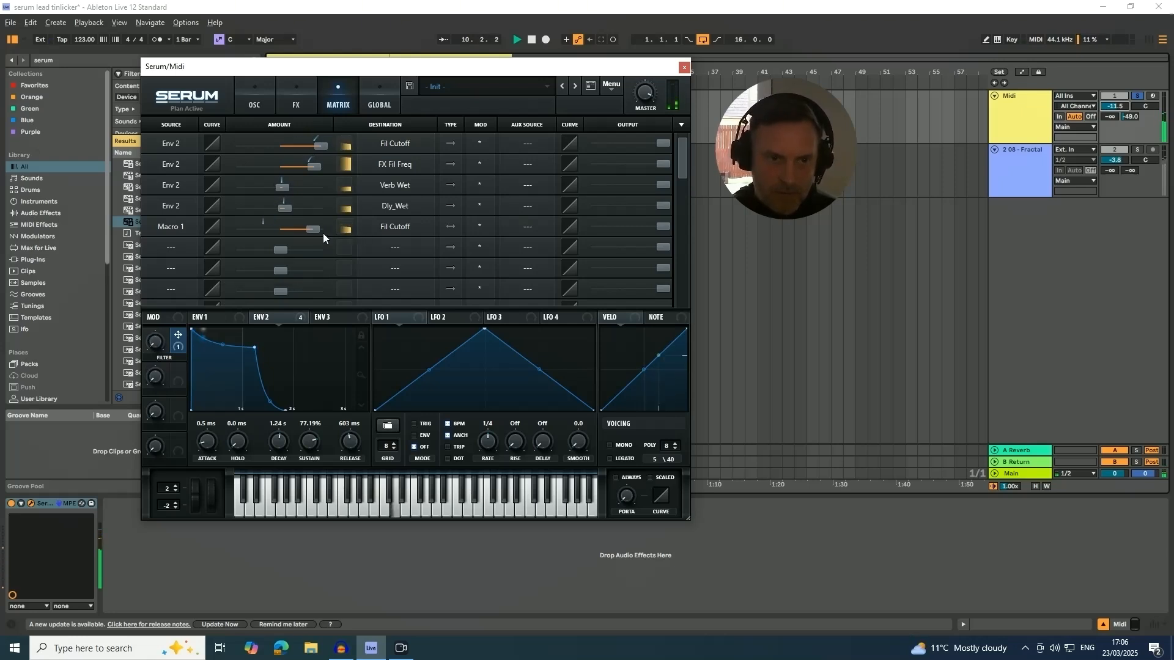
left_click_drag(314, 231, 303, 237)
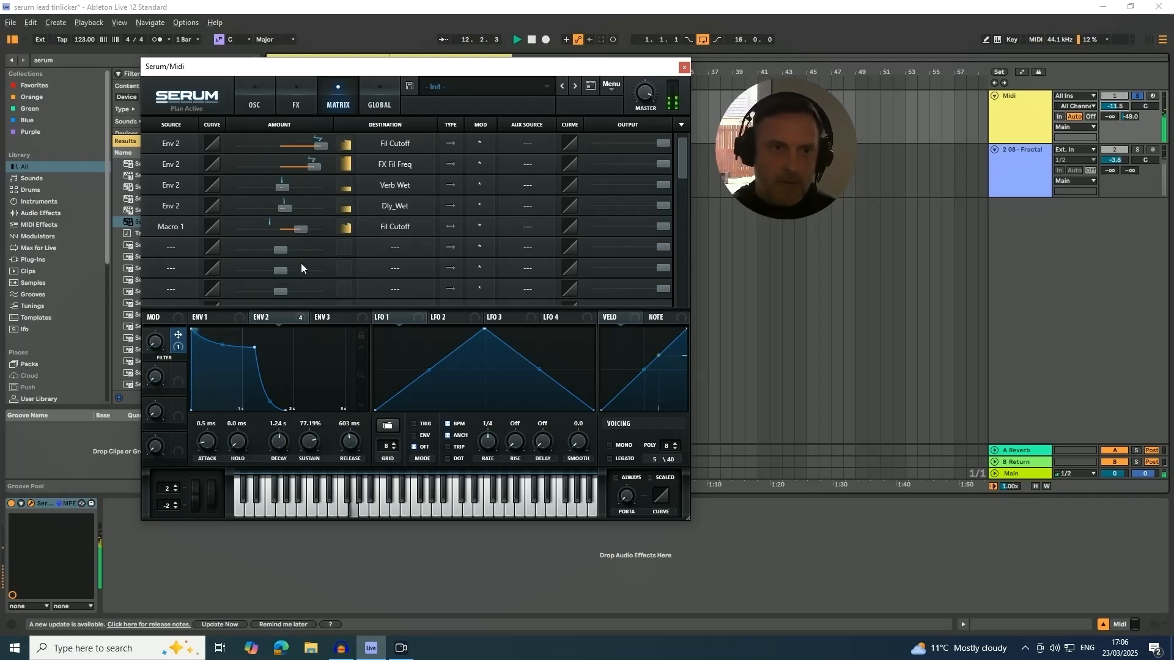
mouse_move(302, 229)
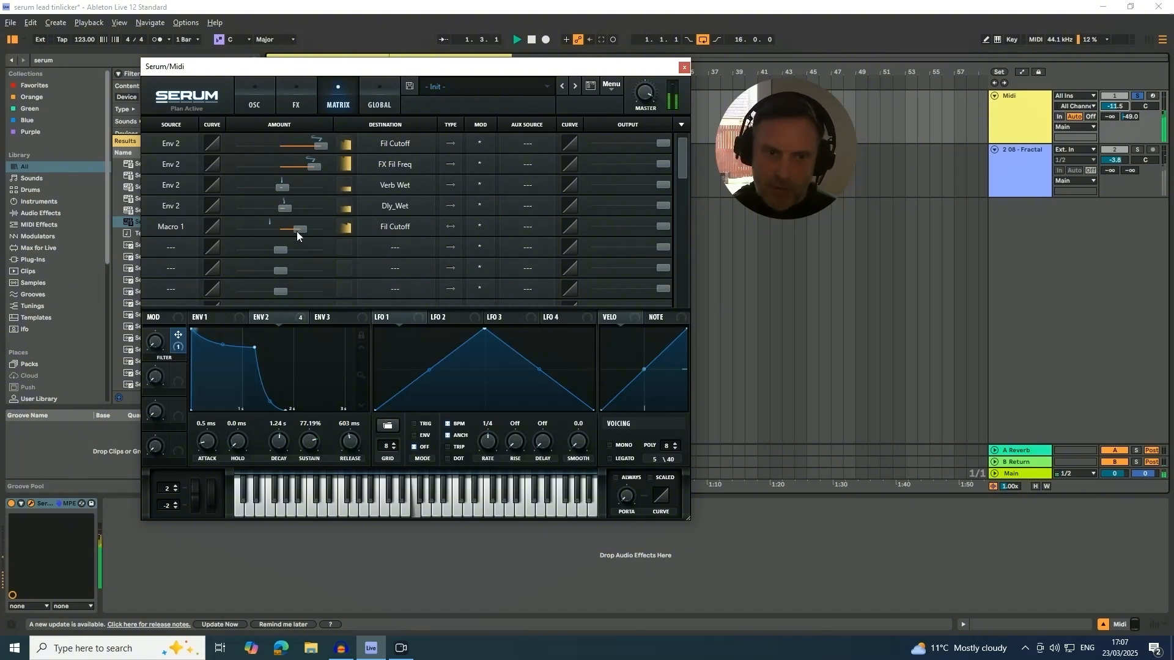
mouse_move(299, 230)
left_mouse_down()
mouse_move(332, 216)
mouse_move(310, 241)
left_mouse_up()
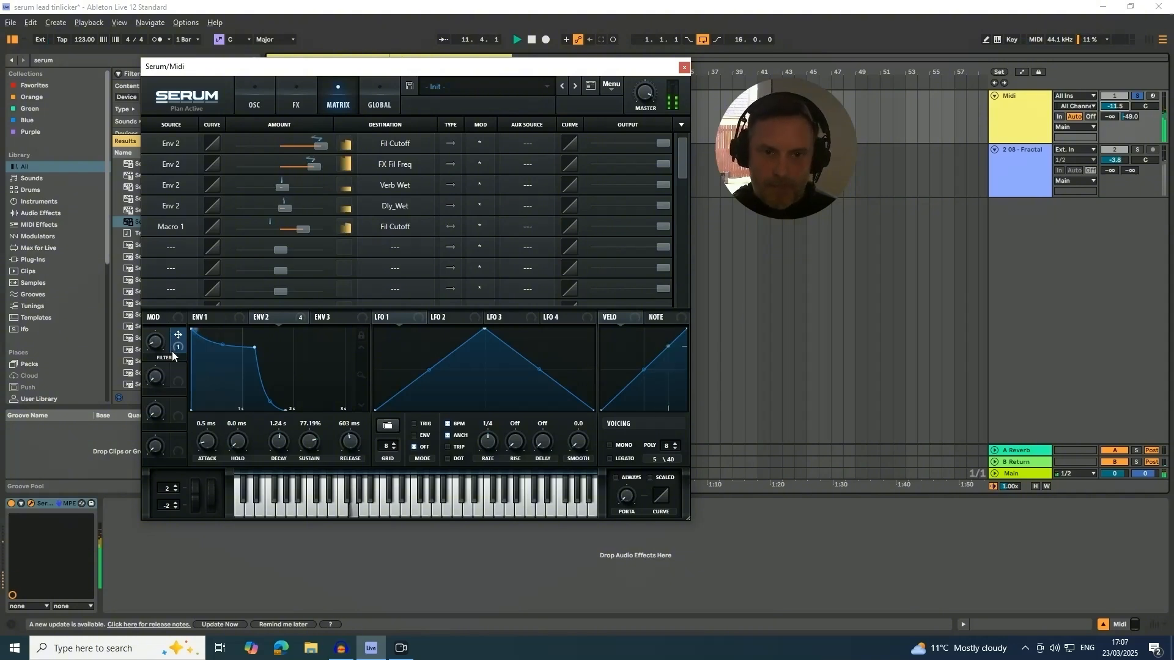
Set the main filter cutoff to about 21 Hz and fine-tune the Filter macro while listening.
left_click(253, 104)
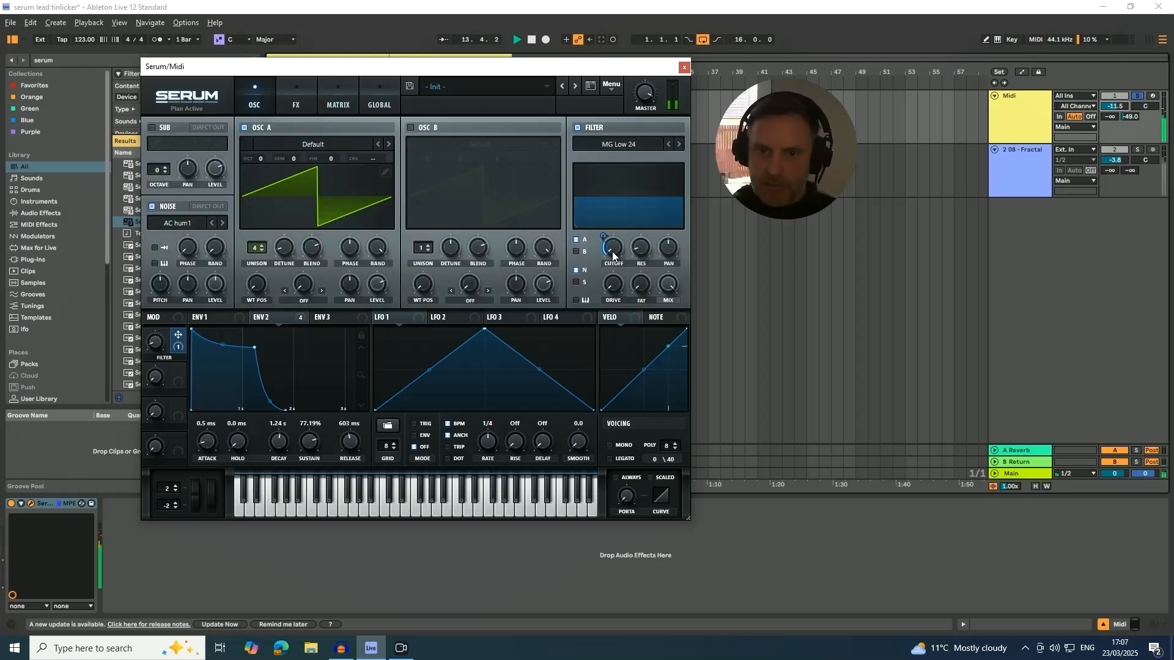
mouse_move(612, 248)
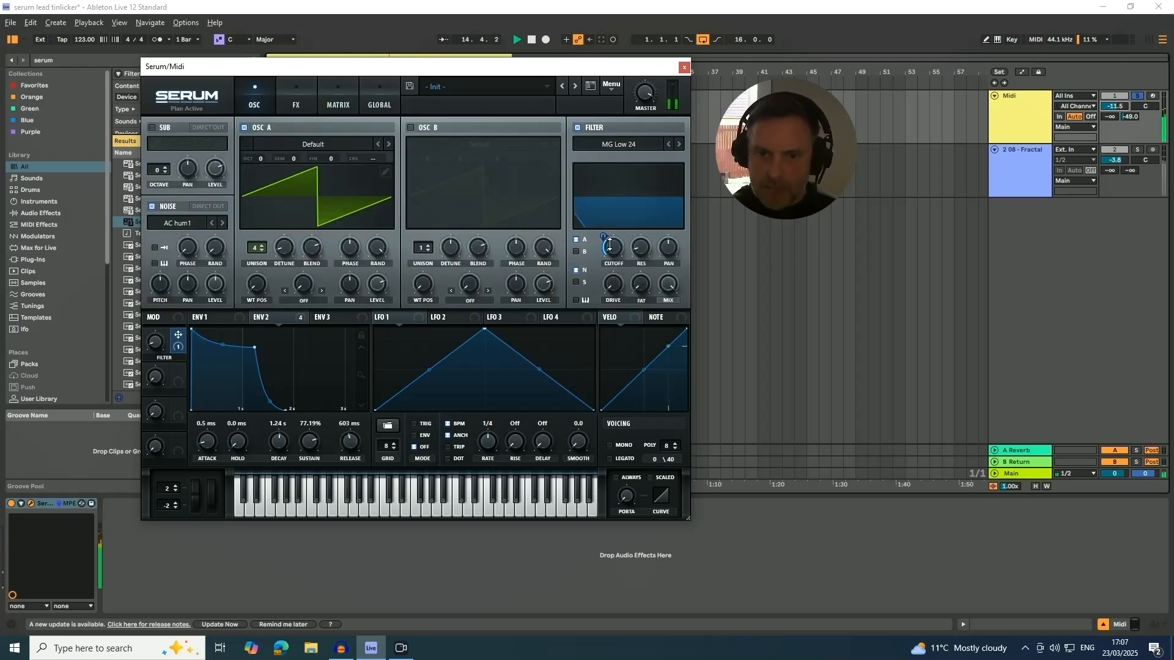
left_click_drag(614, 254, 615, 248)
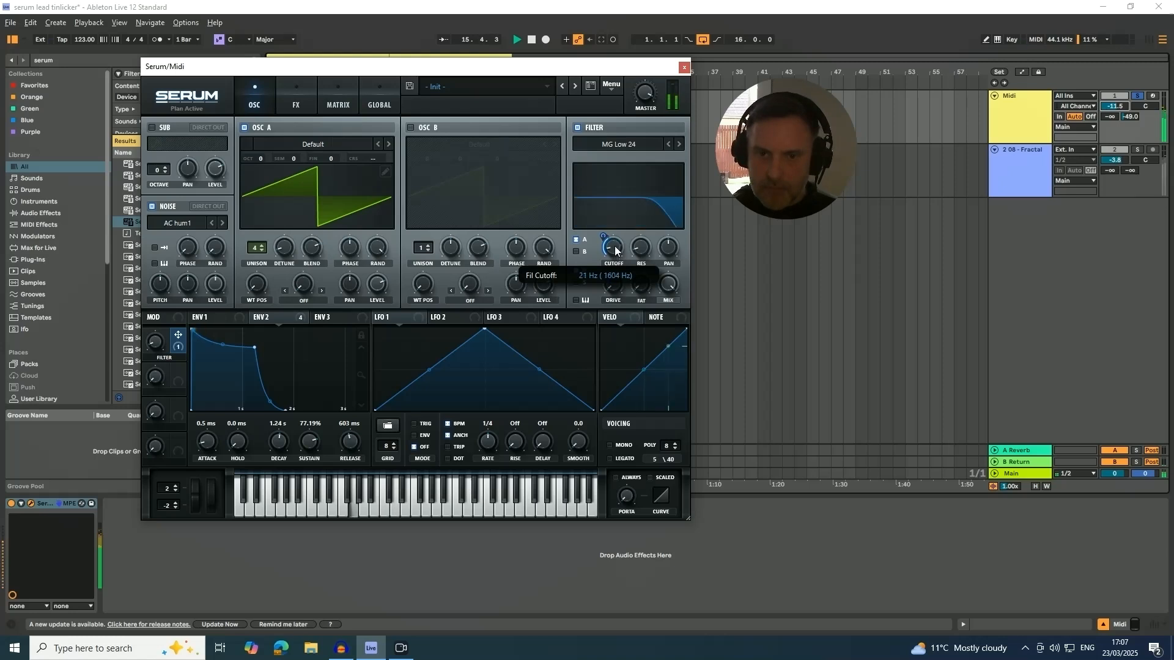
mouse_move(157, 345)
left_click_drag(158, 340, 161, 322)
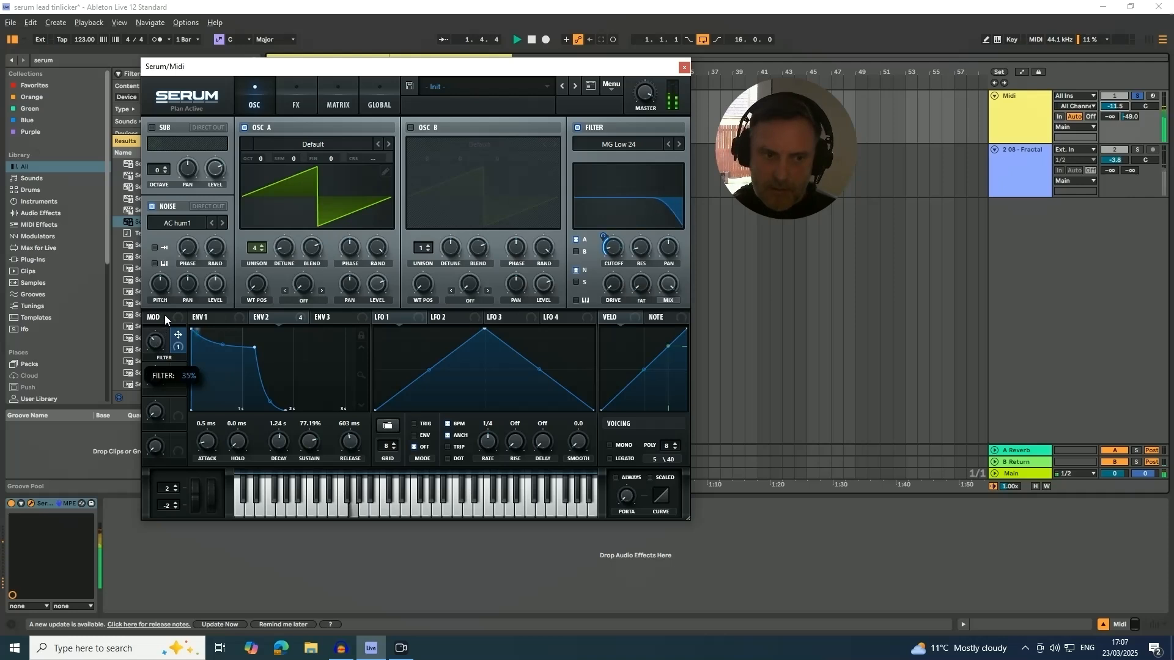
left_click_drag(165, 318, 166, 326)
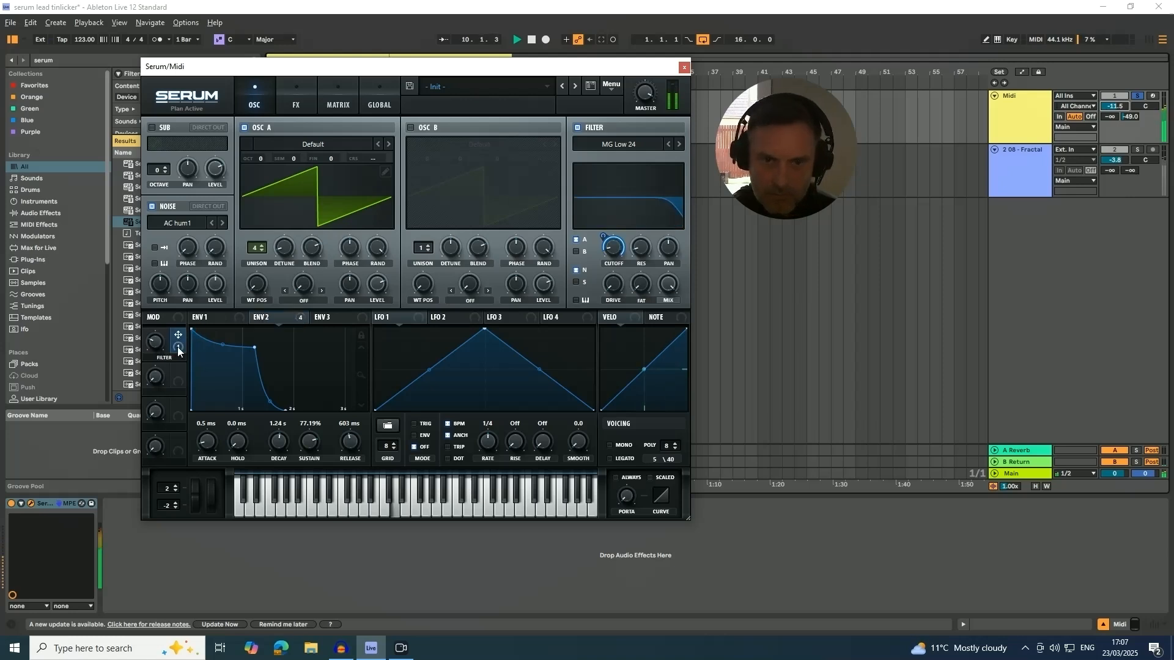
mouse_move(603, 233)
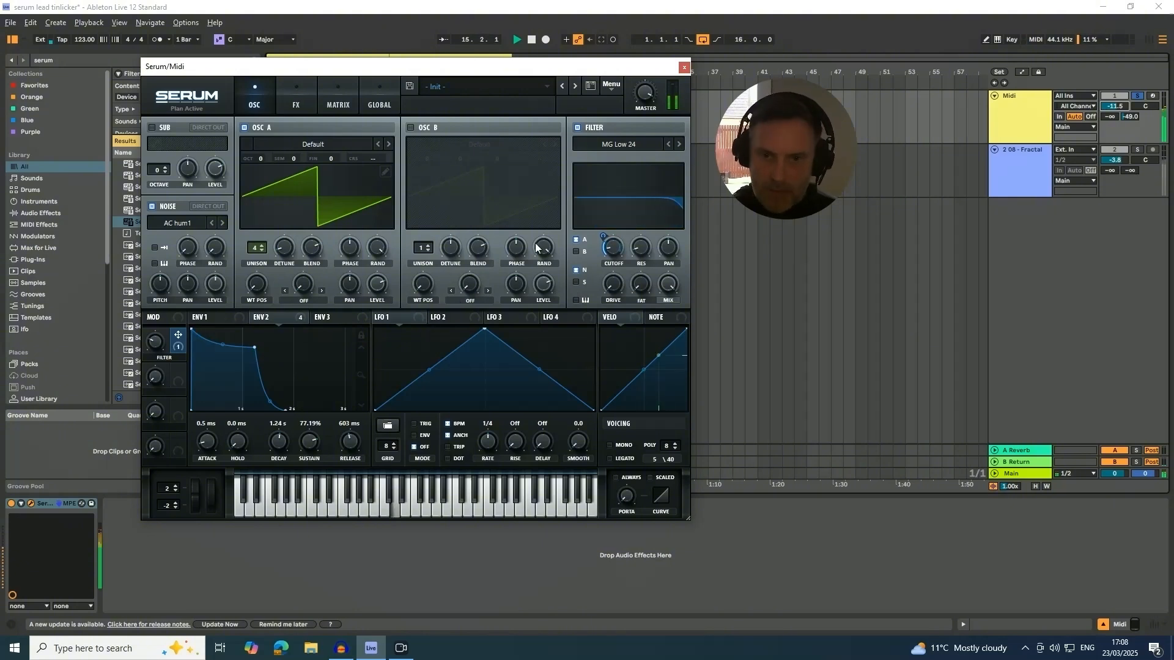
mouse_move(156, 338)
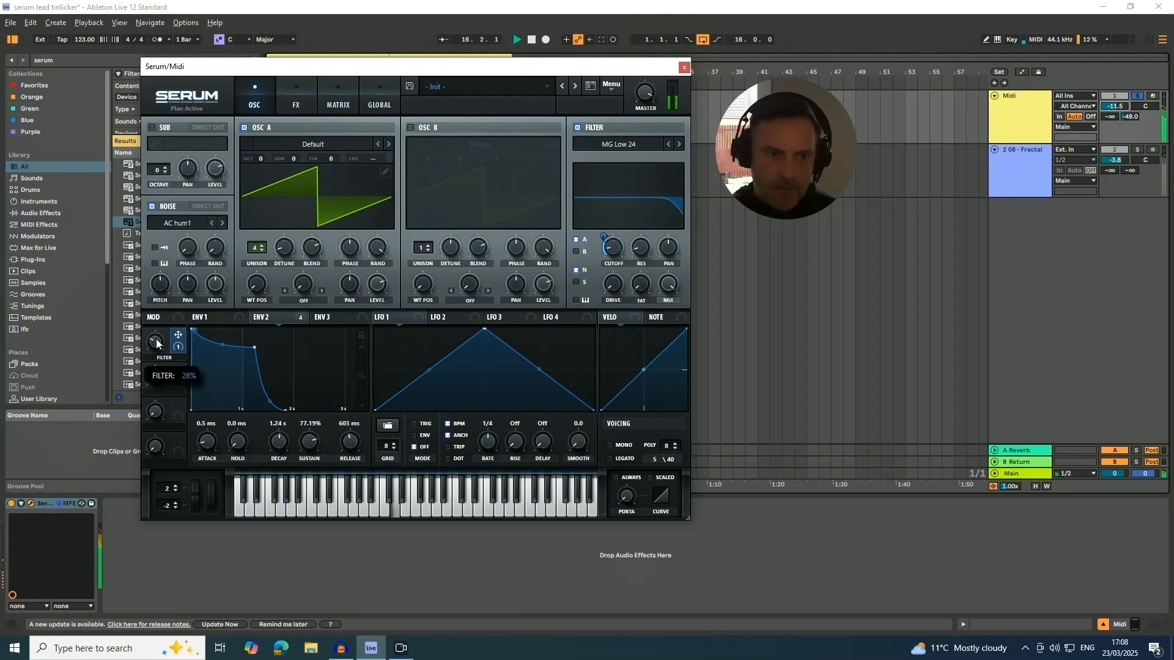
left_click_drag(156, 337, 156, 347)
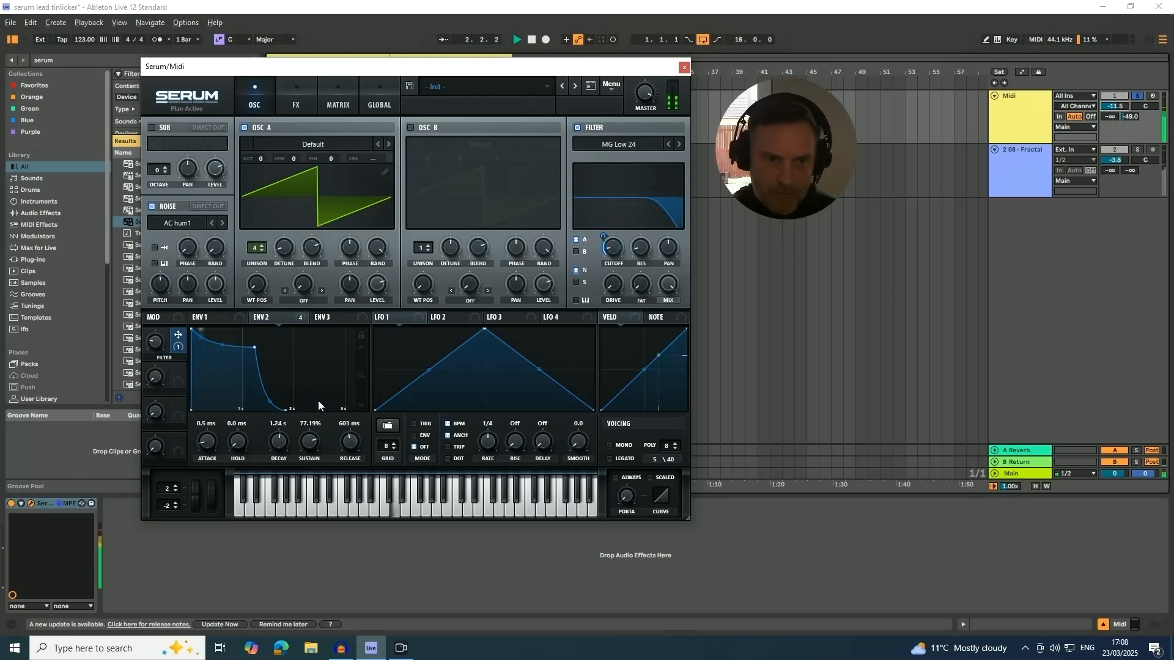
Shape Envelope 1 with a sustain of about -6.4 dB and a release of about 343 ms.
left_click(222, 313)
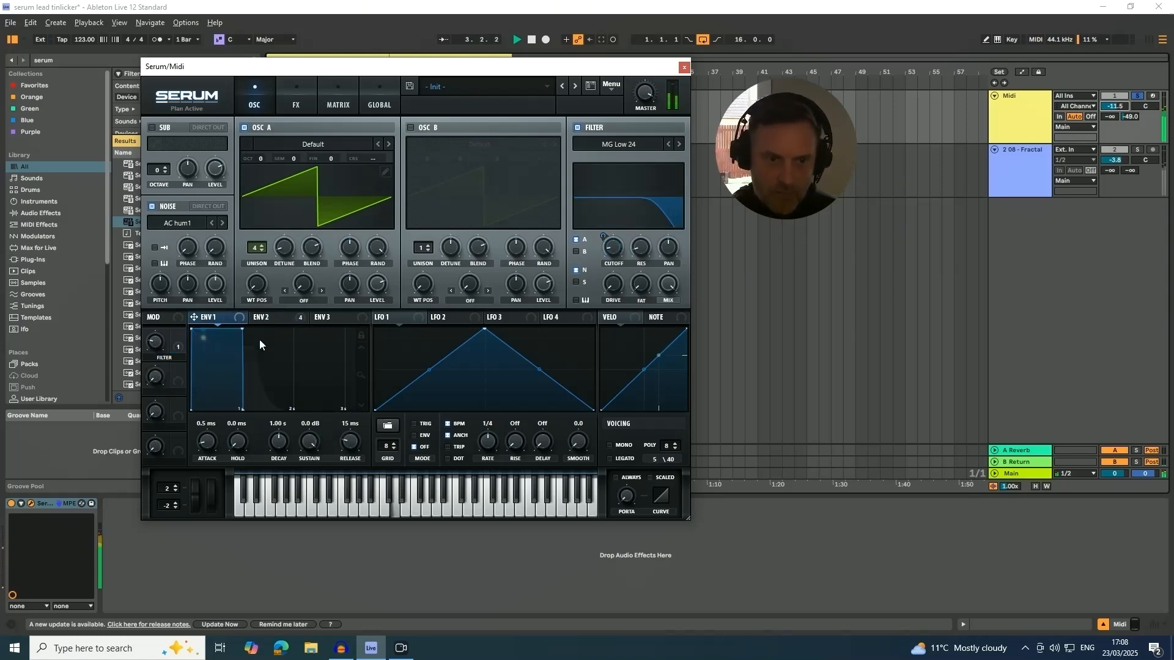
left_click_drag(351, 445, 325, 493)
left_click_drag(355, 448, 354, 446)
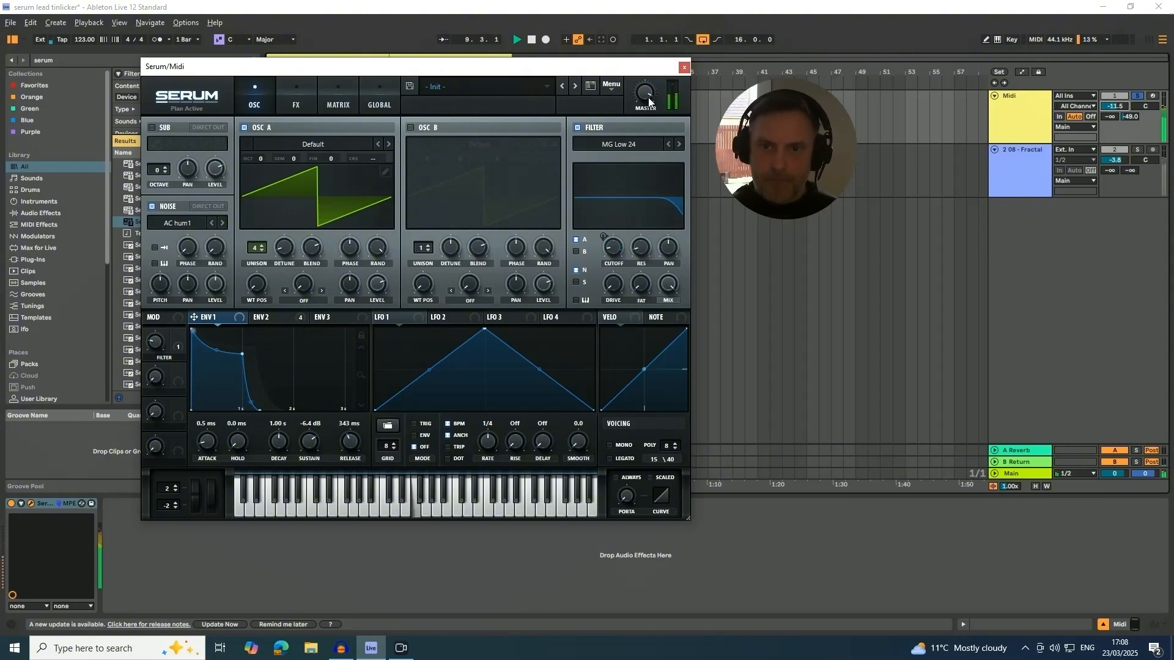
Sweep the Filter macro up to about 67% and back down, and raise the main filter's drive.
mouse_move(649, 98)
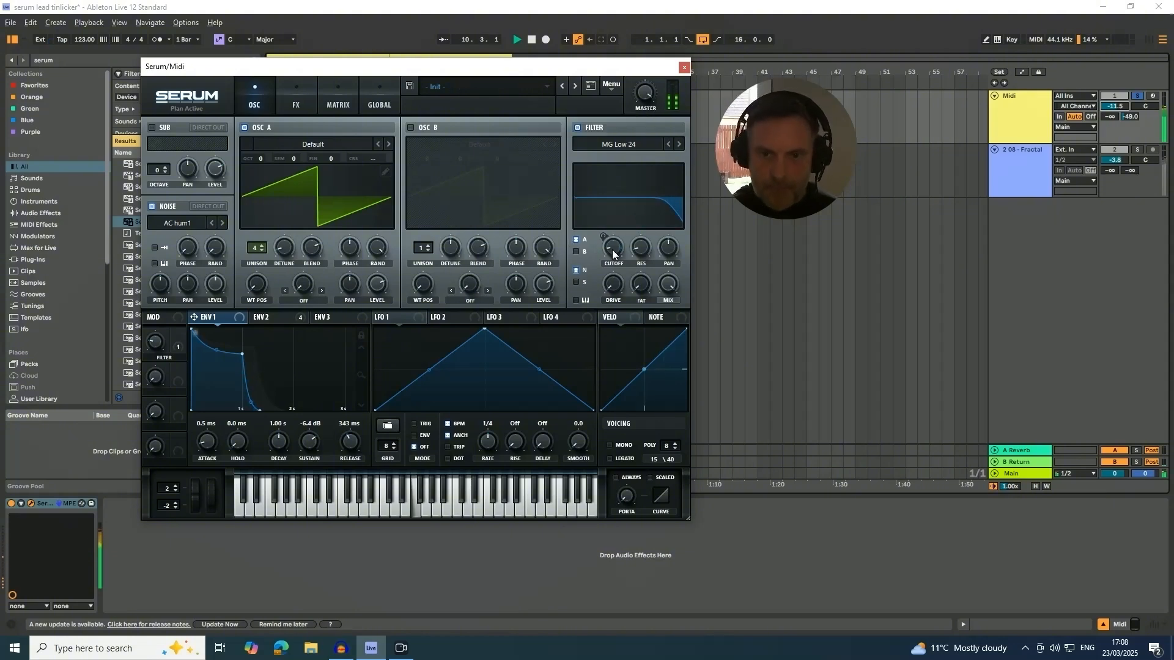
mouse_move(163, 335)
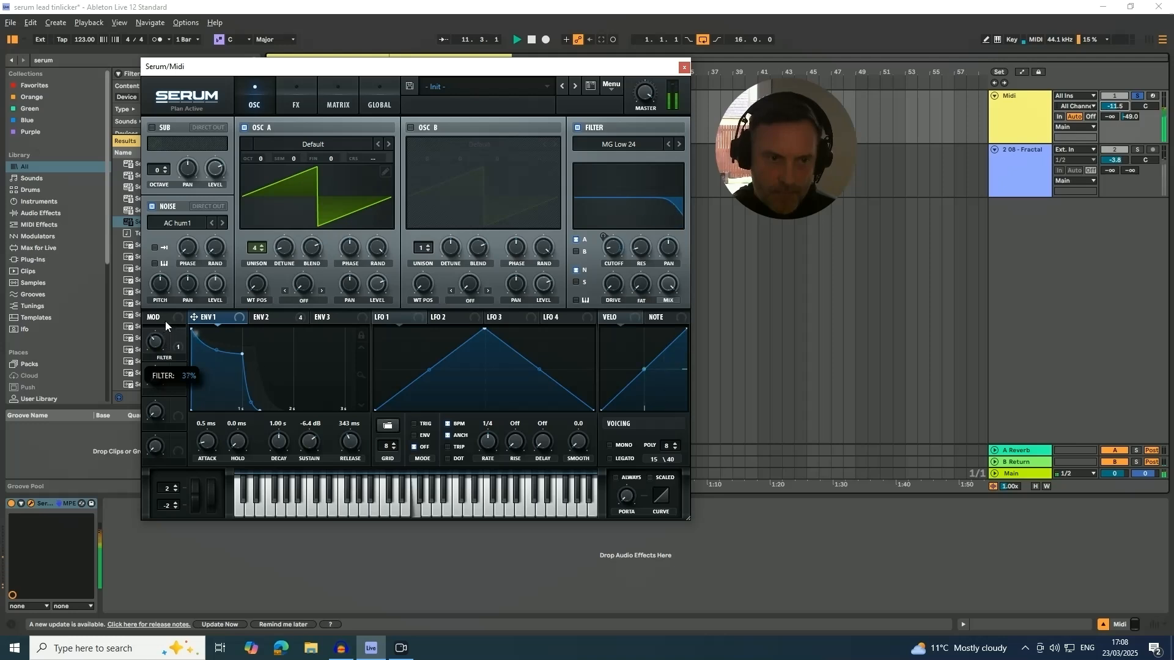
left_click_drag(172, 295, 177, 246)
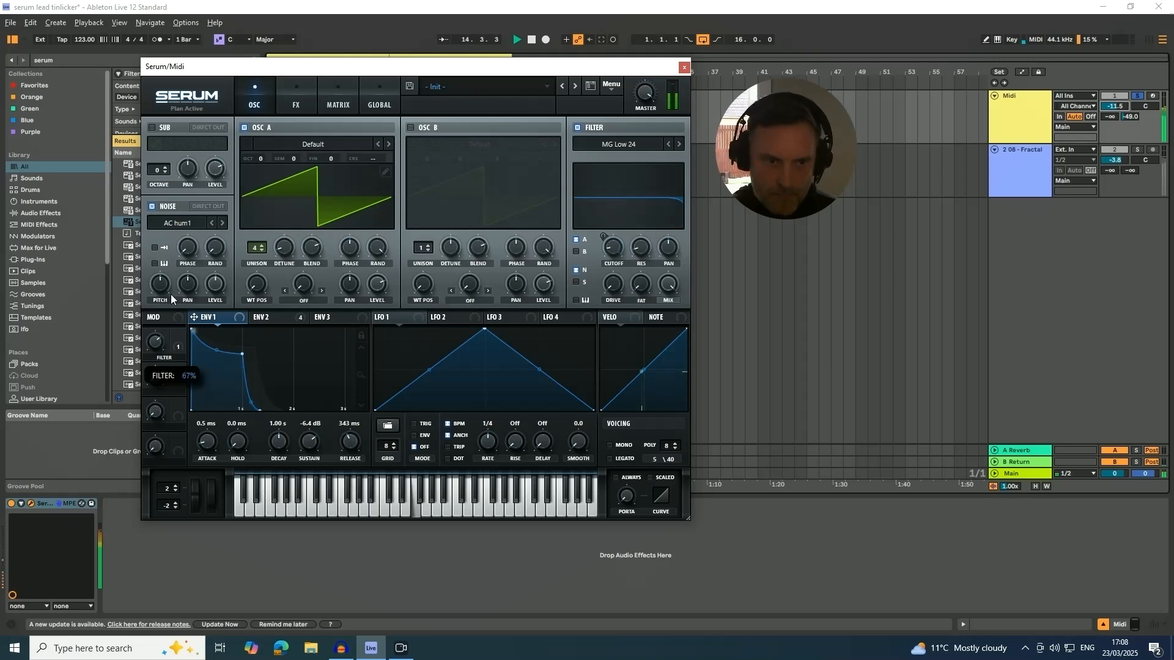
left_click_drag(172, 324, 176, 346)
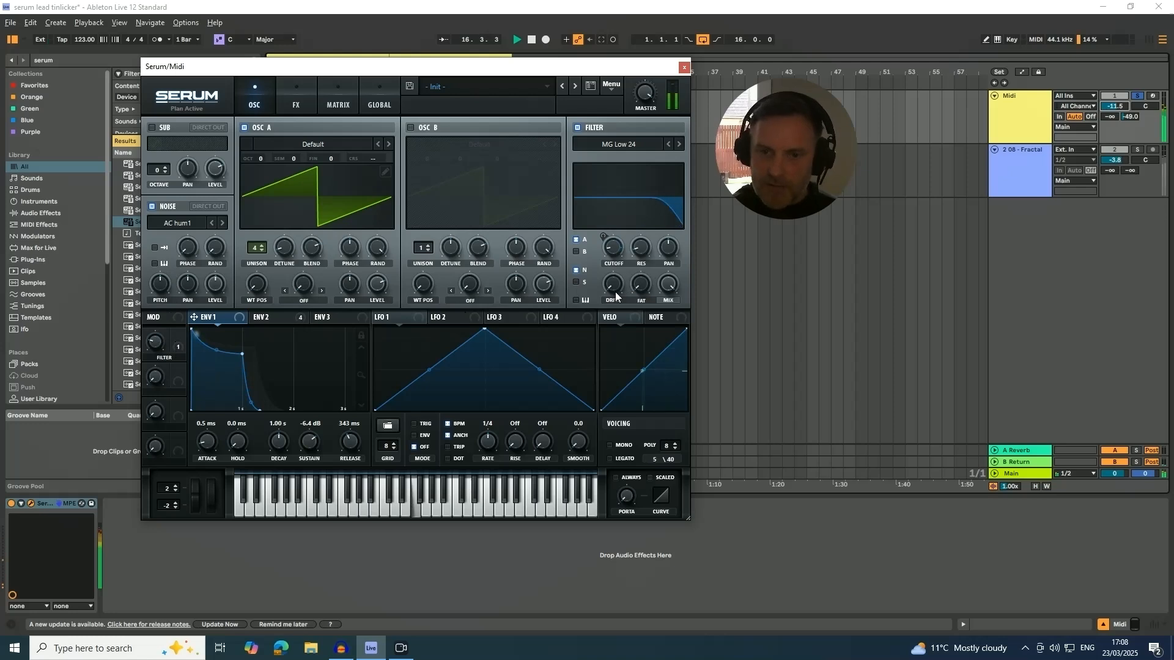
left_click_drag(616, 296, 610, 266)
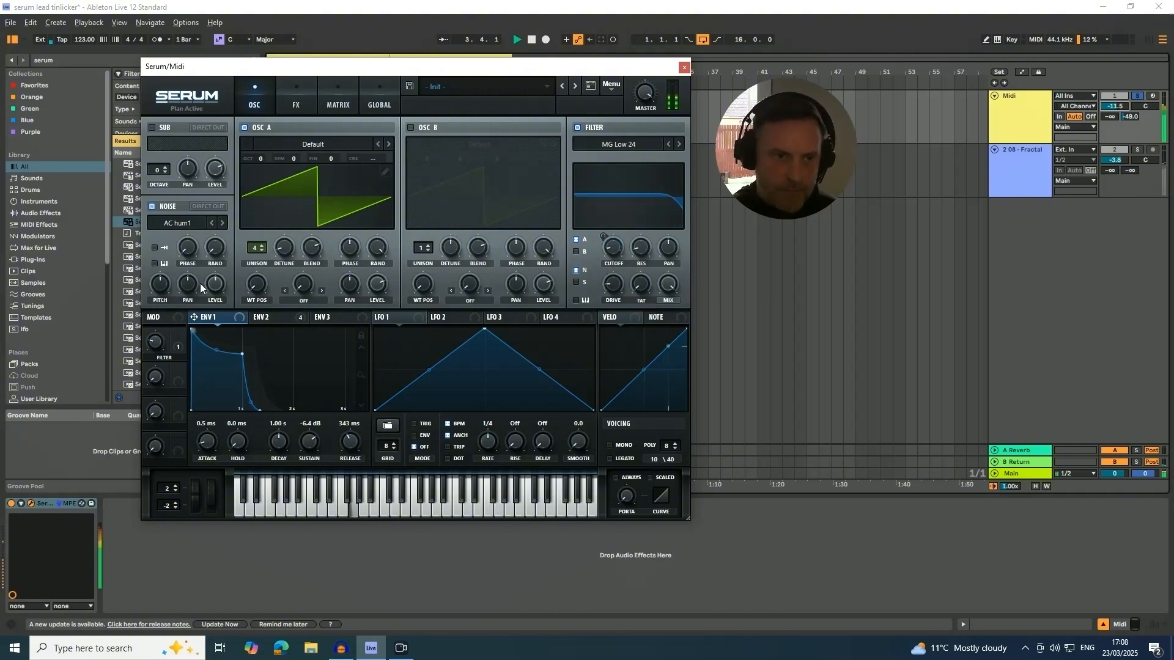
Raise the noise oscillator's level and open the Filter macro further while the loop plays.
mouse_move(214, 290)
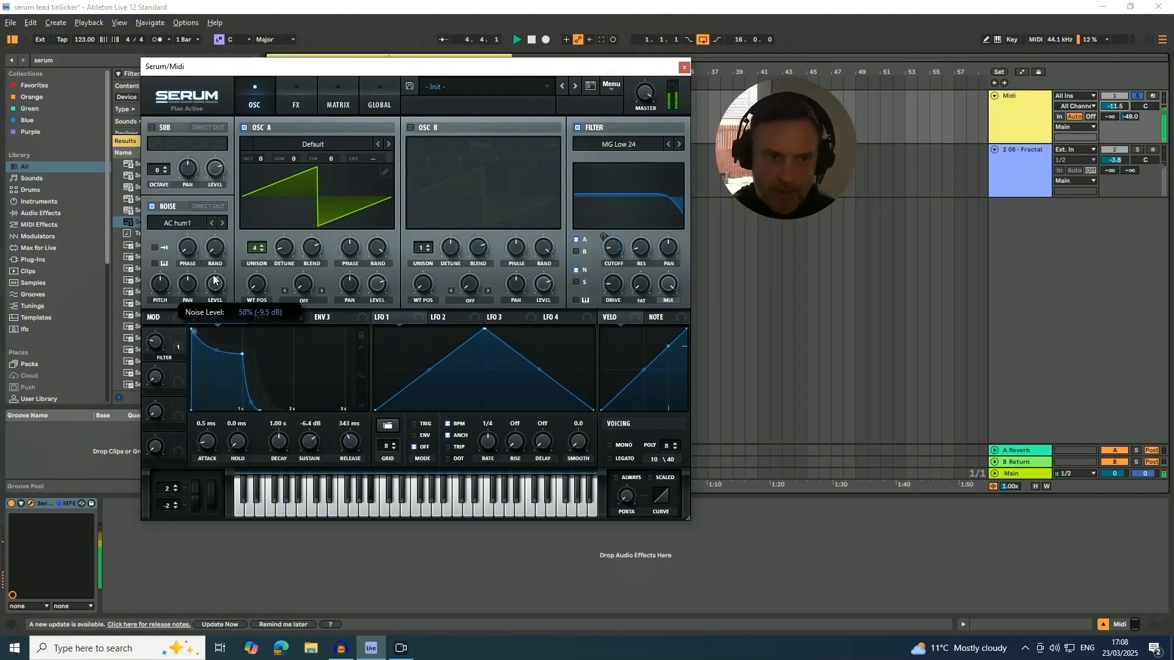
left_click_drag(214, 280, 212, 276)
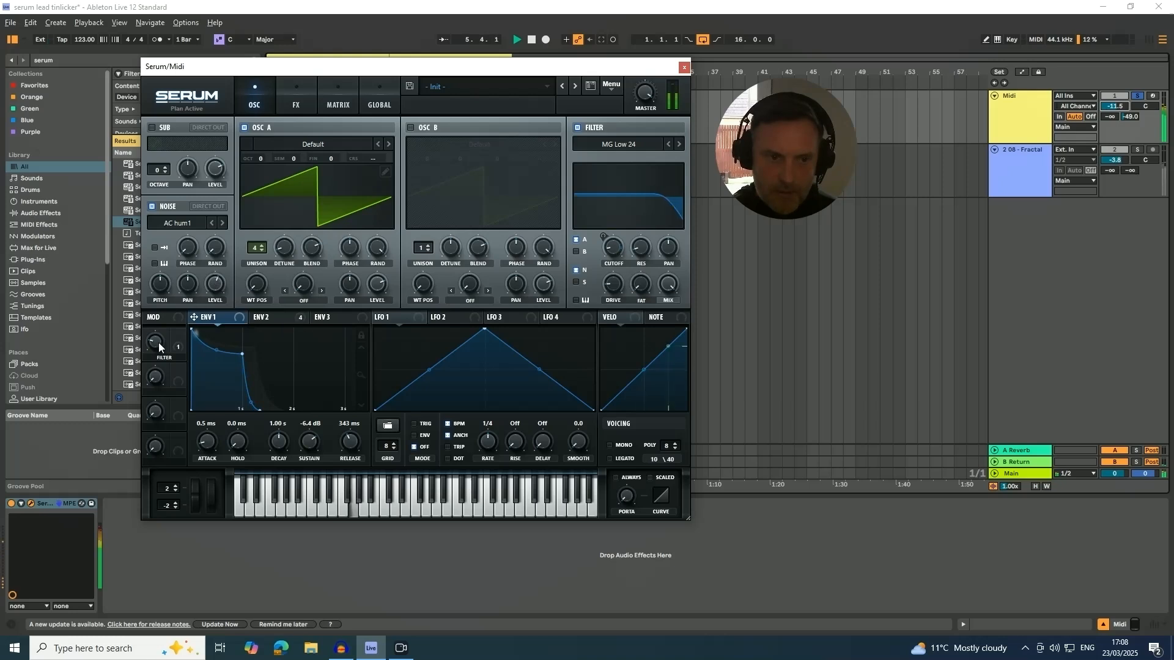
mouse_move(153, 357)
left_click_drag(152, 354, 163, 327)
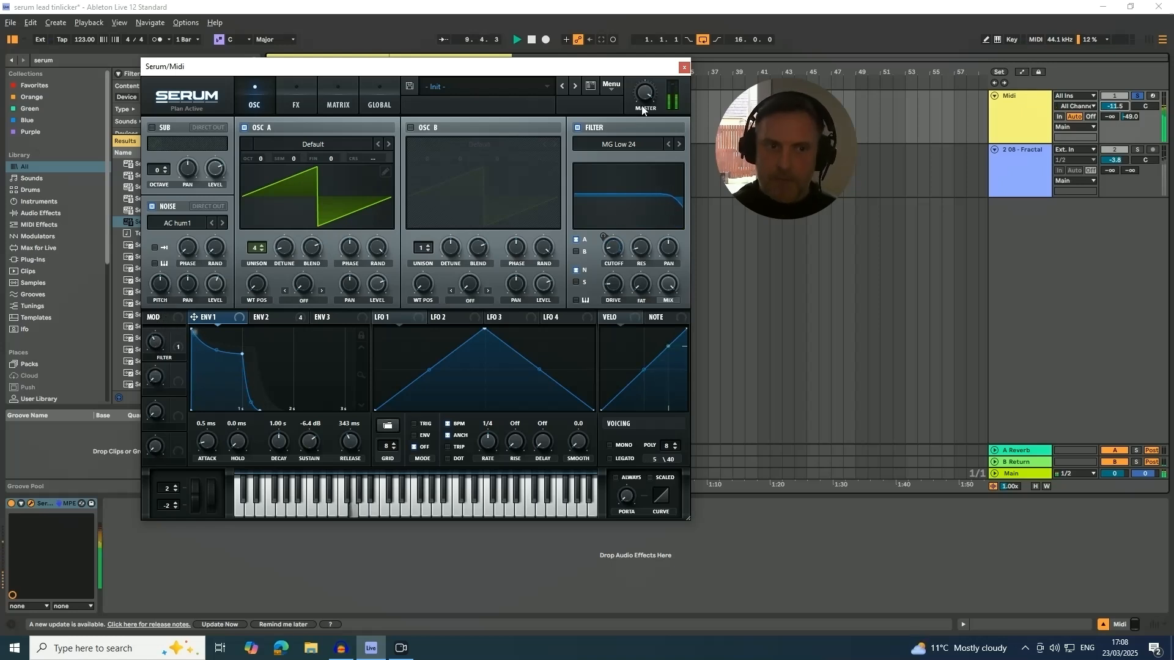
left_click(338, 103)
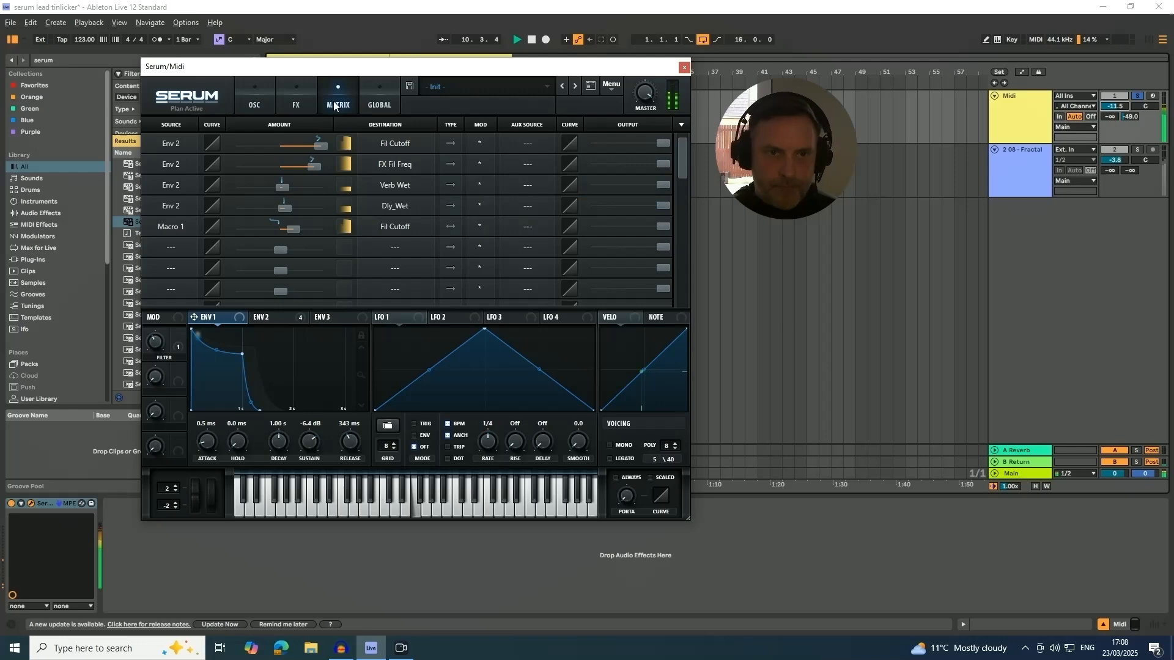
left_click(375, 104)
left_click(256, 105)
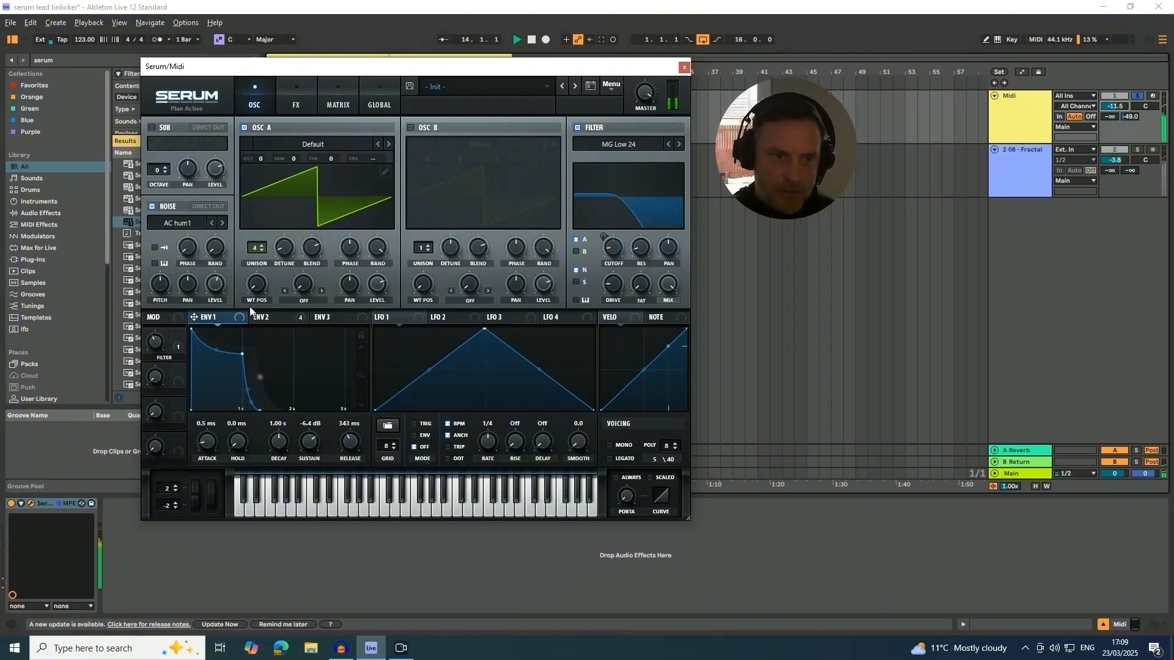
Lower the noise oscillator's level and, with Envelope 2 selected, adjust the modulation depth on the filter cutoff.
mouse_move(215, 290)
left_mouse_down()
mouse_move(216, 308)
mouse_move(225, 286)
mouse_move(221, 304)
left_mouse_up()
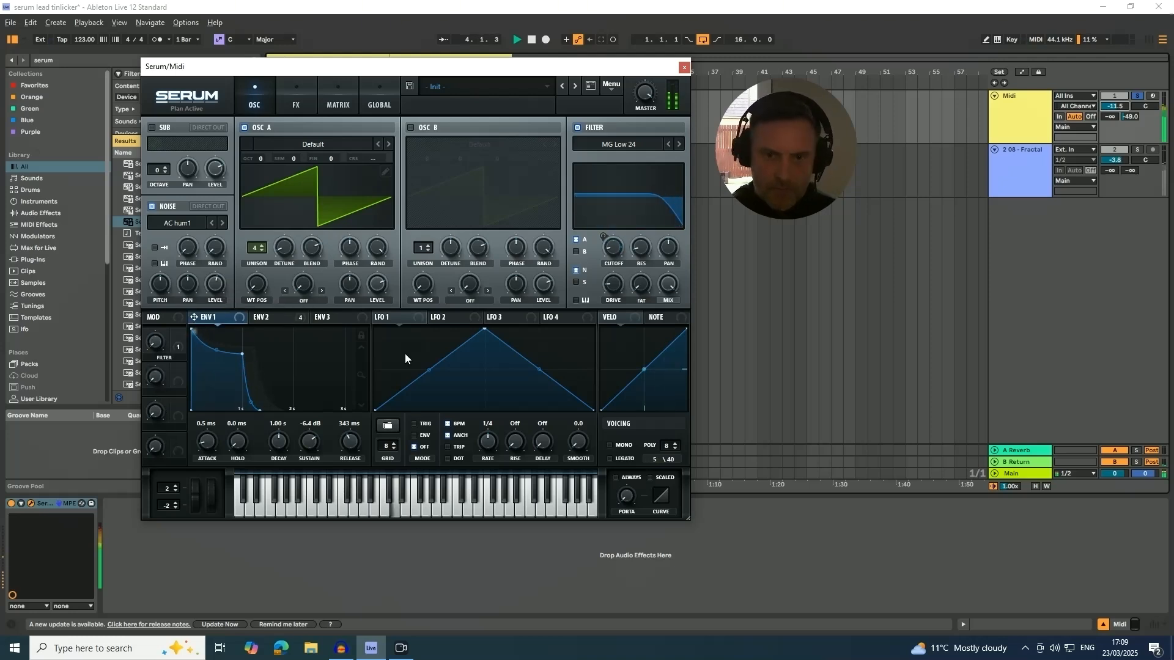
left_click(283, 318)
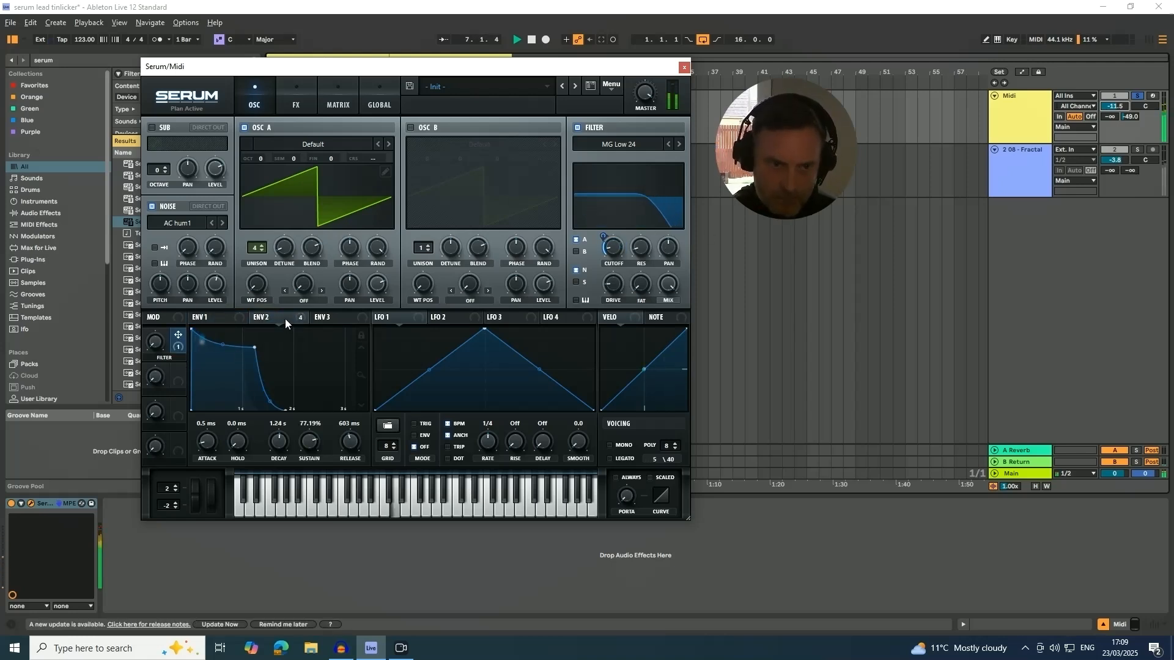
left_click_drag(601, 233, 606, 231)
Close the synth window, lower the Midi track's volume to -15.2 dB, and solo the Fractal reference track for comparison.
left_click(684, 67)
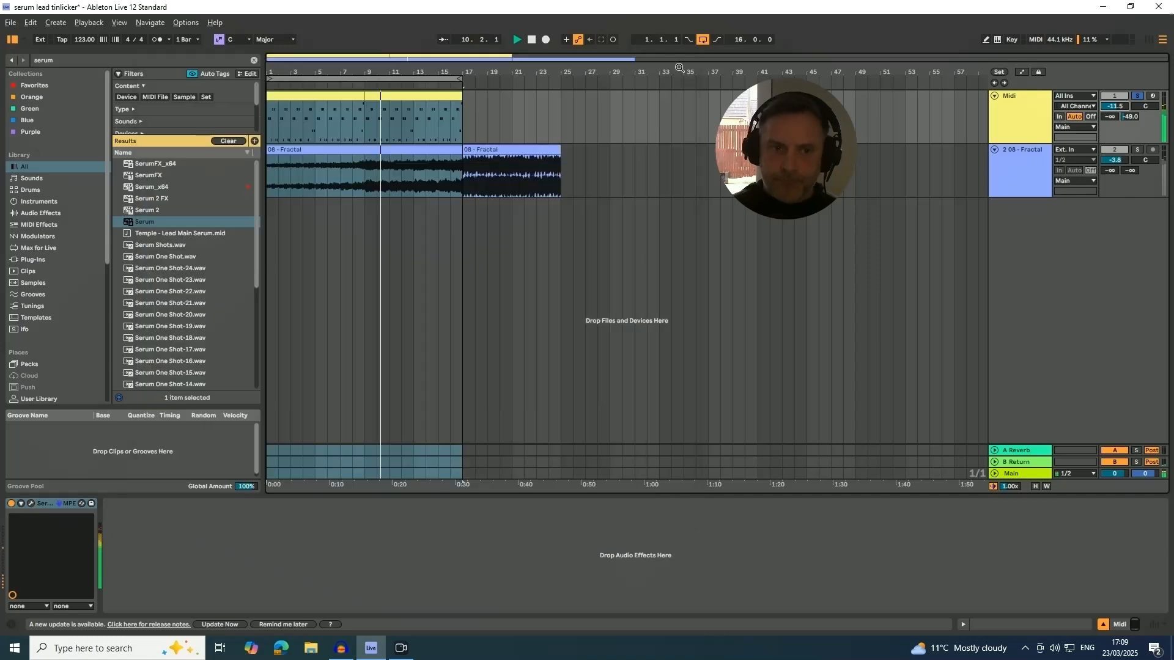
left_click_drag(1114, 106, 1114, 116)
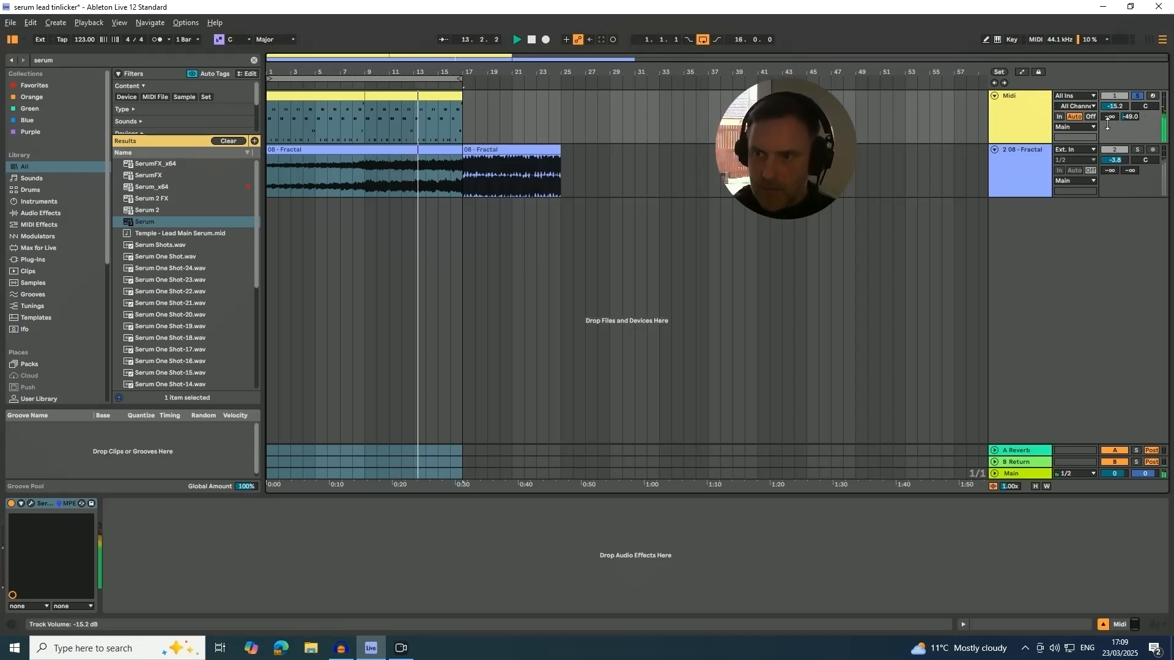
left_click(1137, 150)
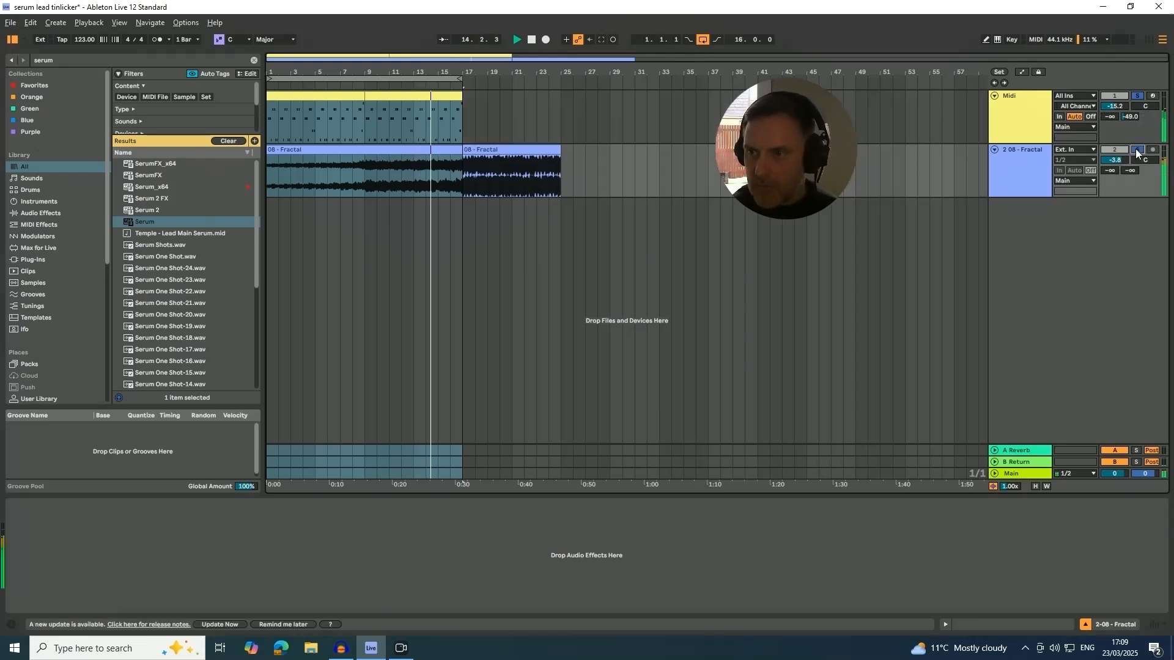
Lower the Midi track's volume to -27.3 dB, reopen Serum, and set the Filter macro's modulation depth on the filter cutoff to 56.
mouse_move(1113, 106)
left_mouse_down()
mouse_move(1113, 159)
mouse_move(1114, 130)
left_mouse_up()
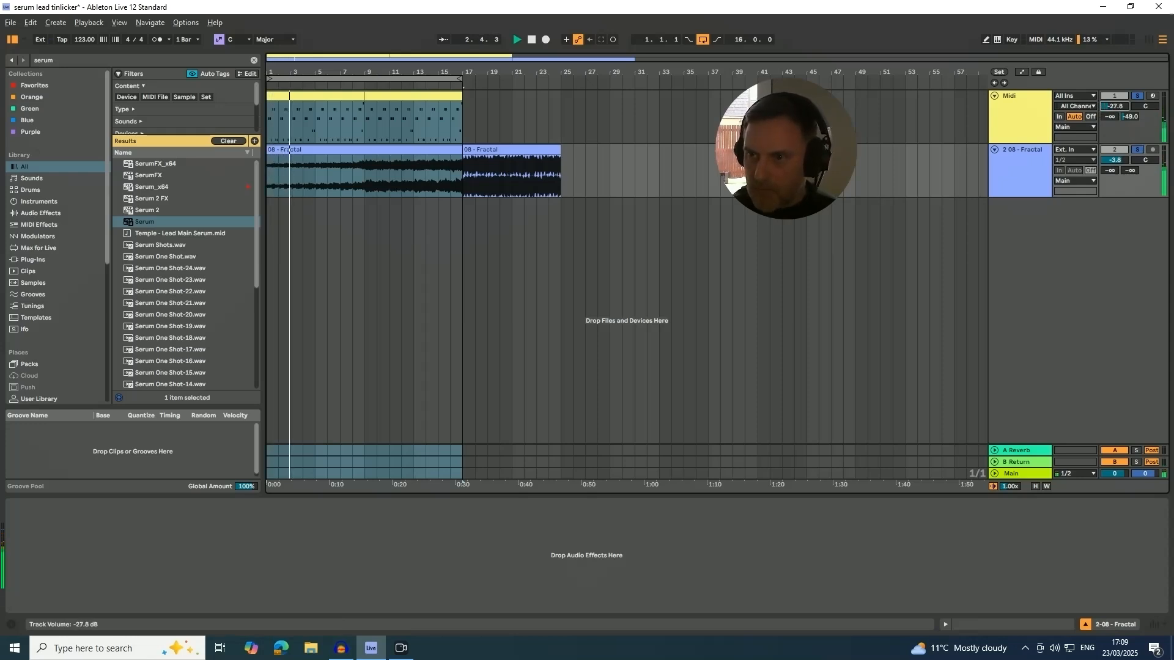
left_click(1049, 141)
left_click(1121, 623)
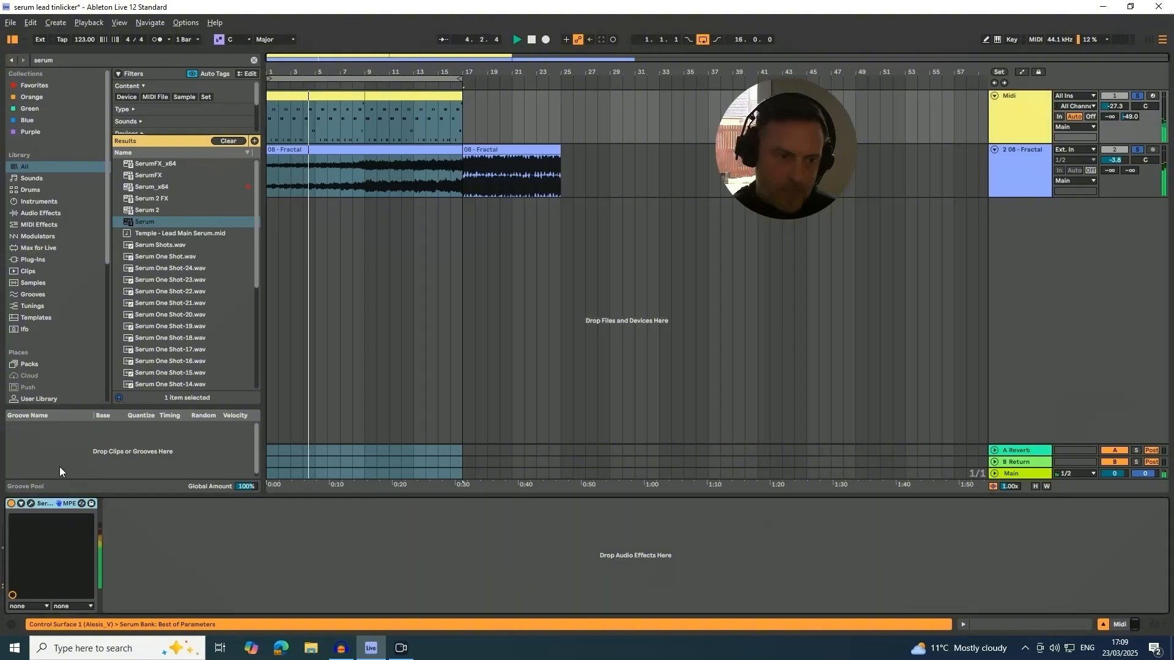
left_click(31, 505)
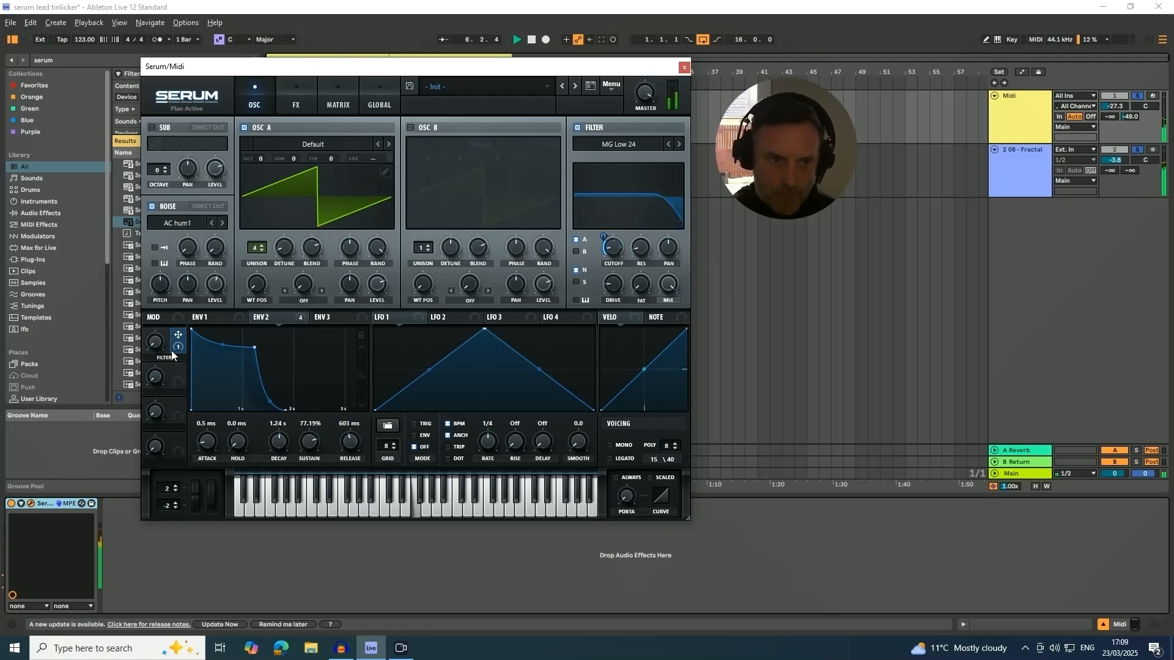
left_click_drag(604, 236, 605, 221)
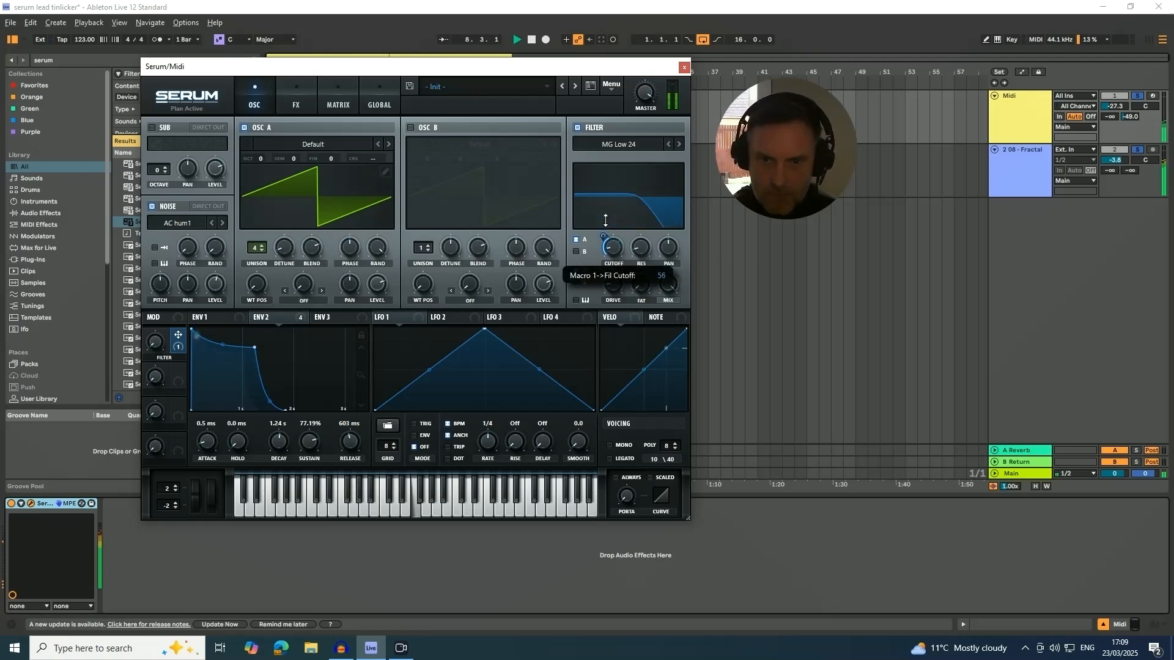
Restart playback with the Midi track soloed, raise its volume to -18.9 dB, close the synth window, and select the track.
key("space")
left_click(1136, 97)
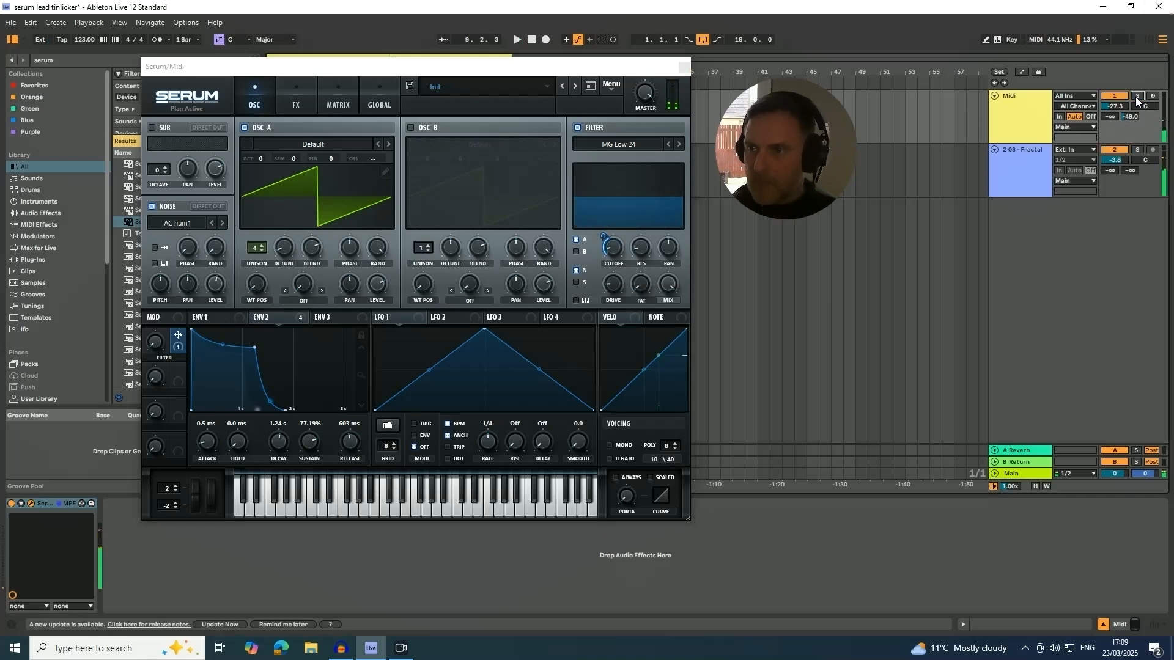
key("space")
left_click(1136, 97)
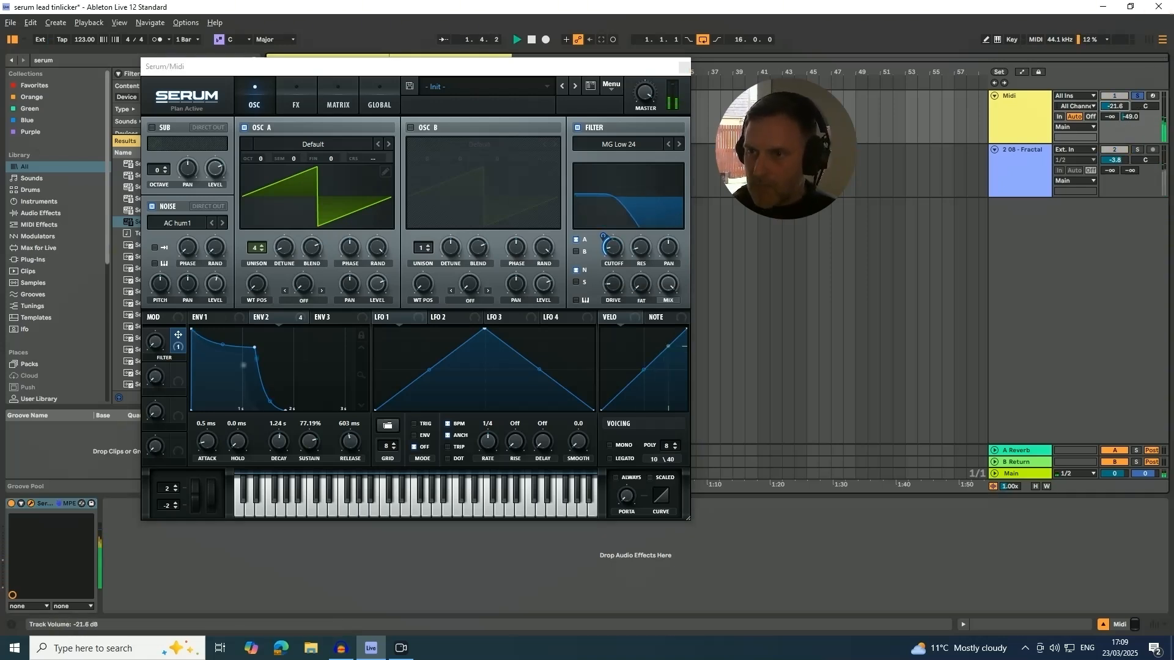
left_click_drag(1119, 105, 1120, 102)
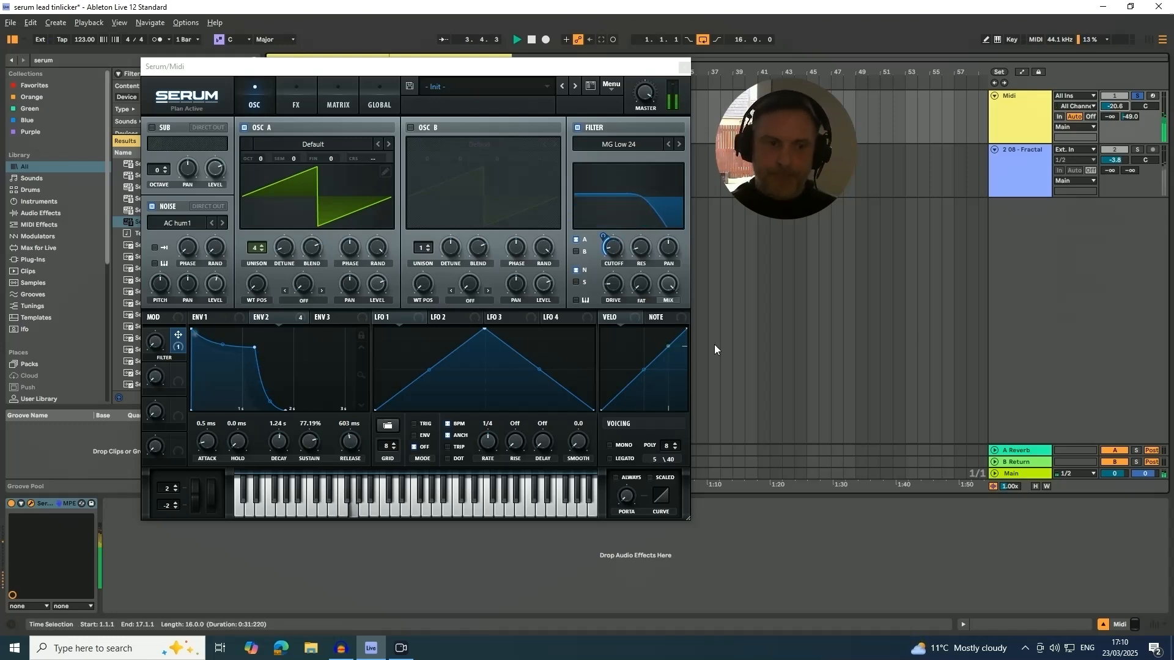
left_click_drag(312, 70, 329, 56)
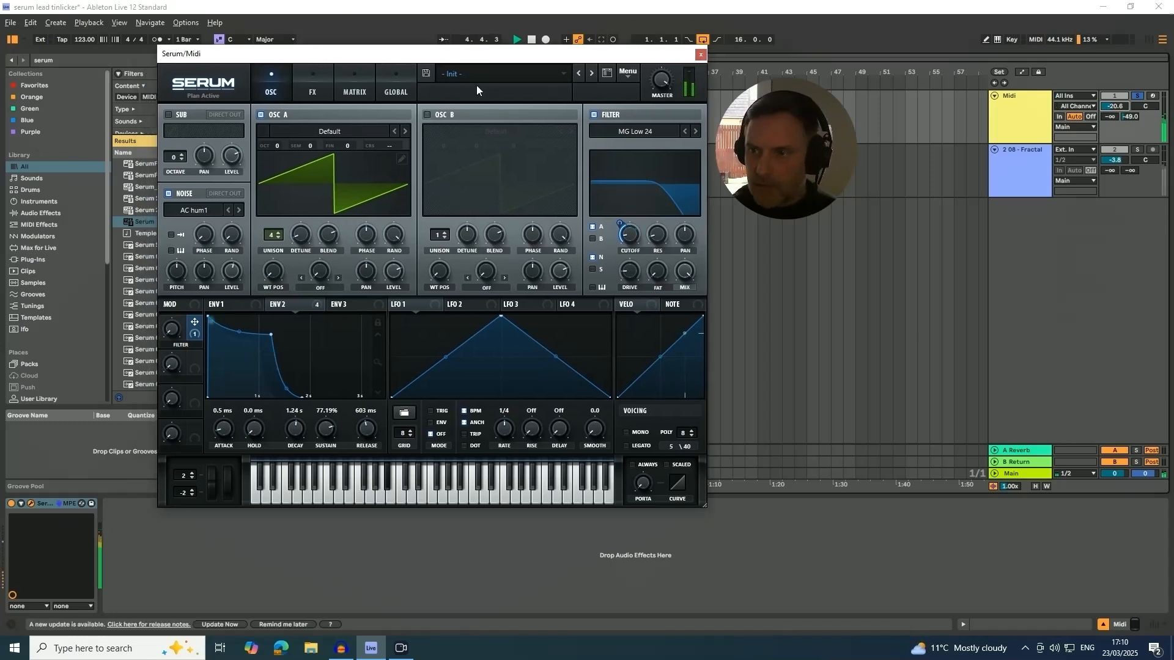
left_click_drag(1114, 106, 1114, 101)
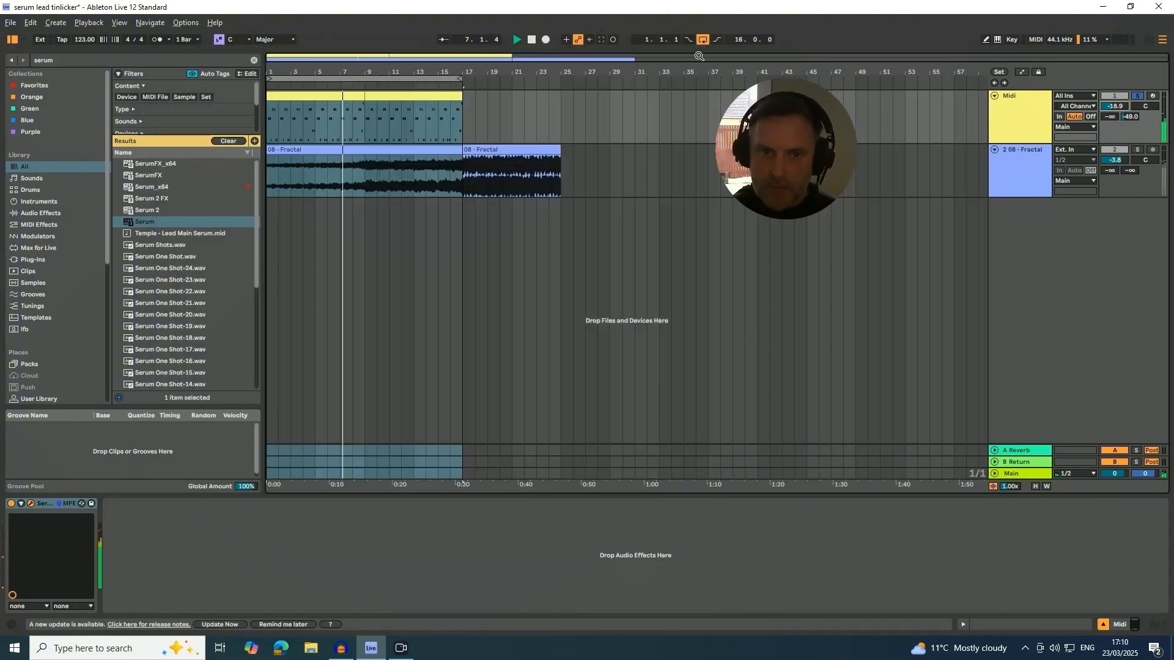
left_click(700, 53)
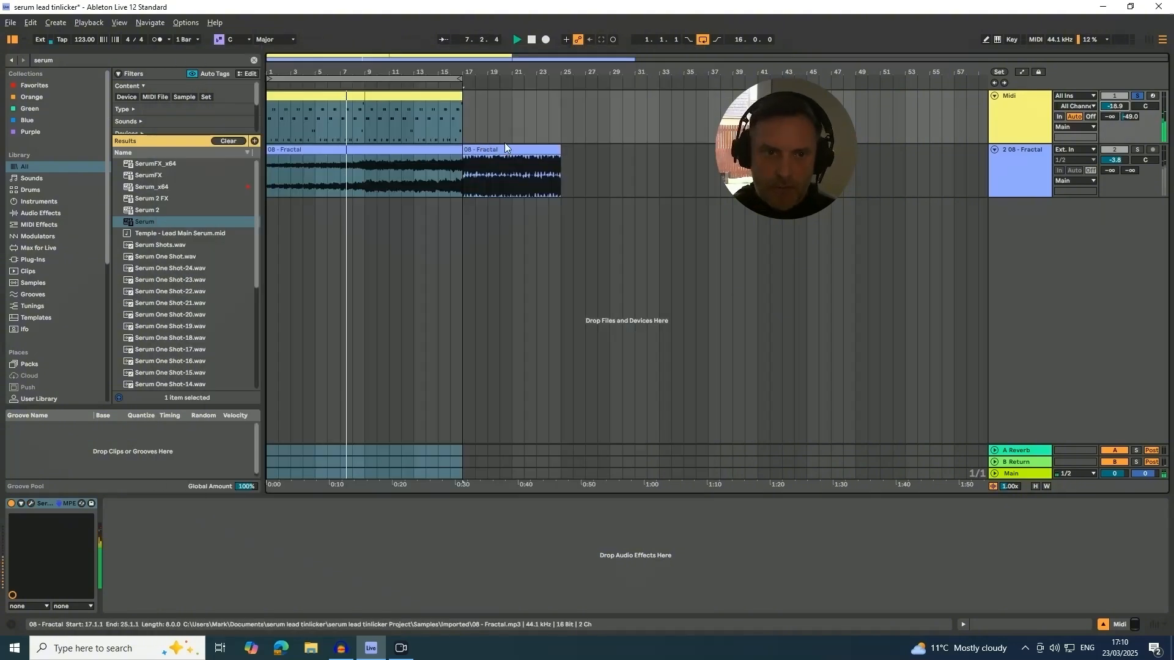
left_click(1011, 120)
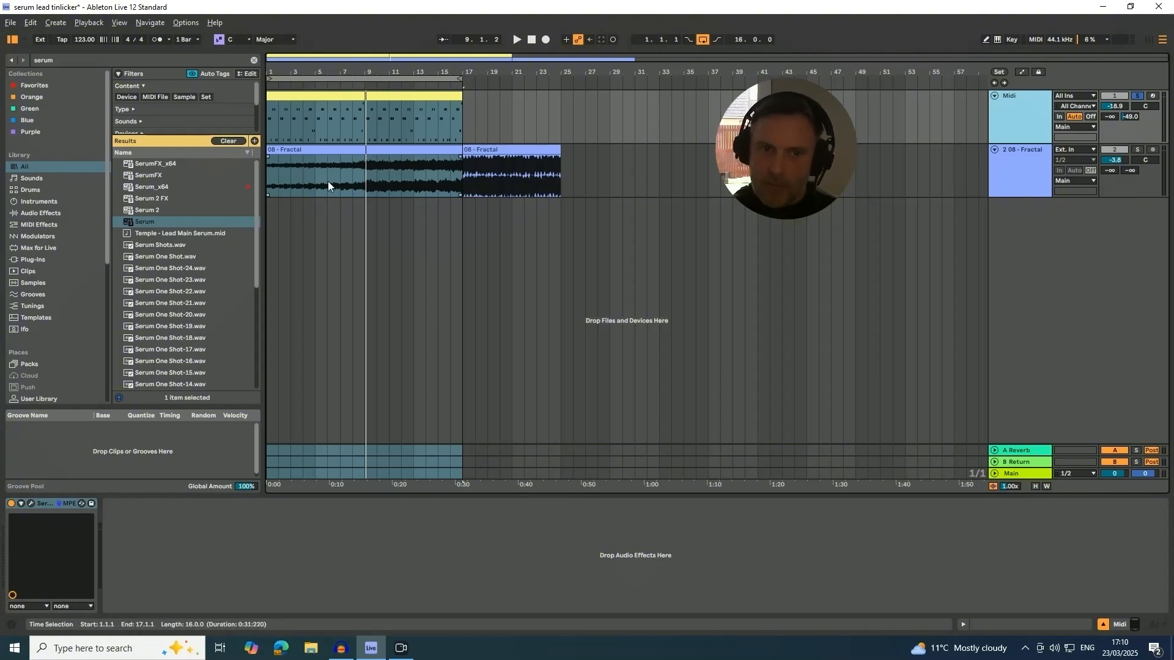
Play the Fractal track soloed alongside the Midi track, and balance their volumes to -6.2 dB and -17.5 dB respectively.
left_click(1023, 173)
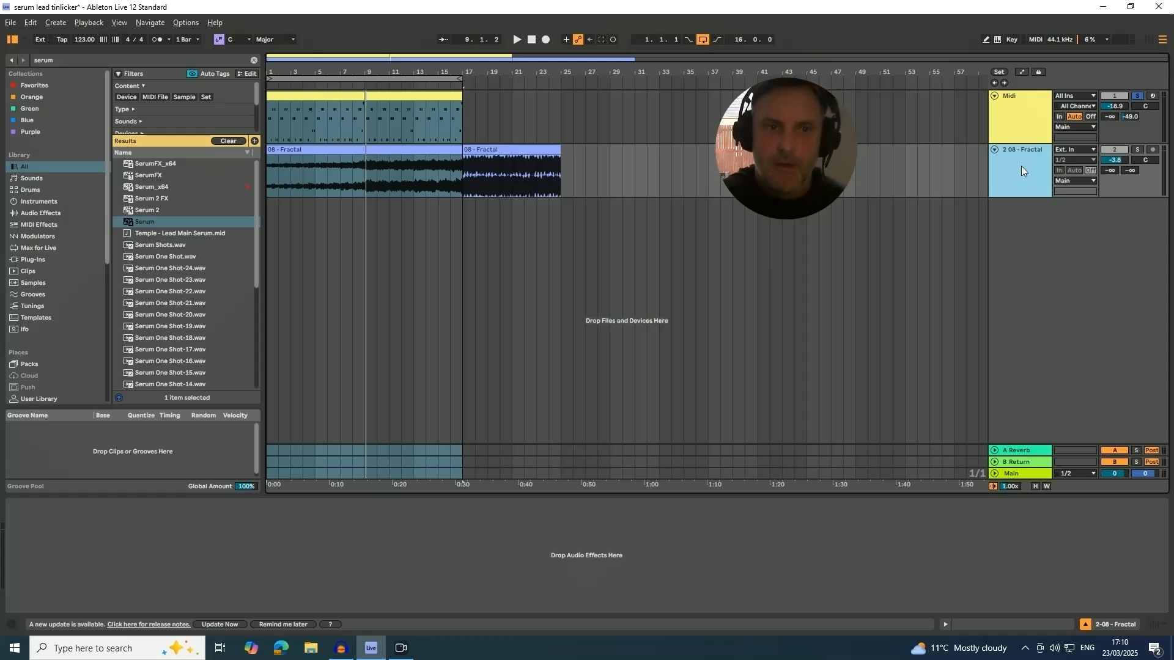
left_click(1139, 152)
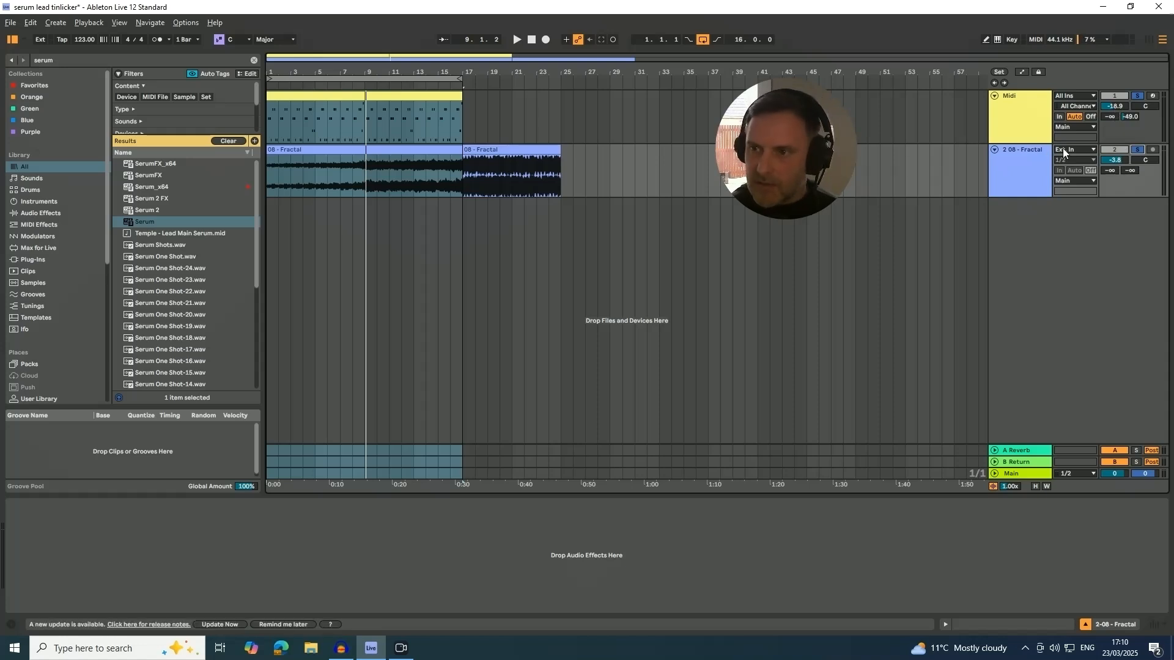
key("space")
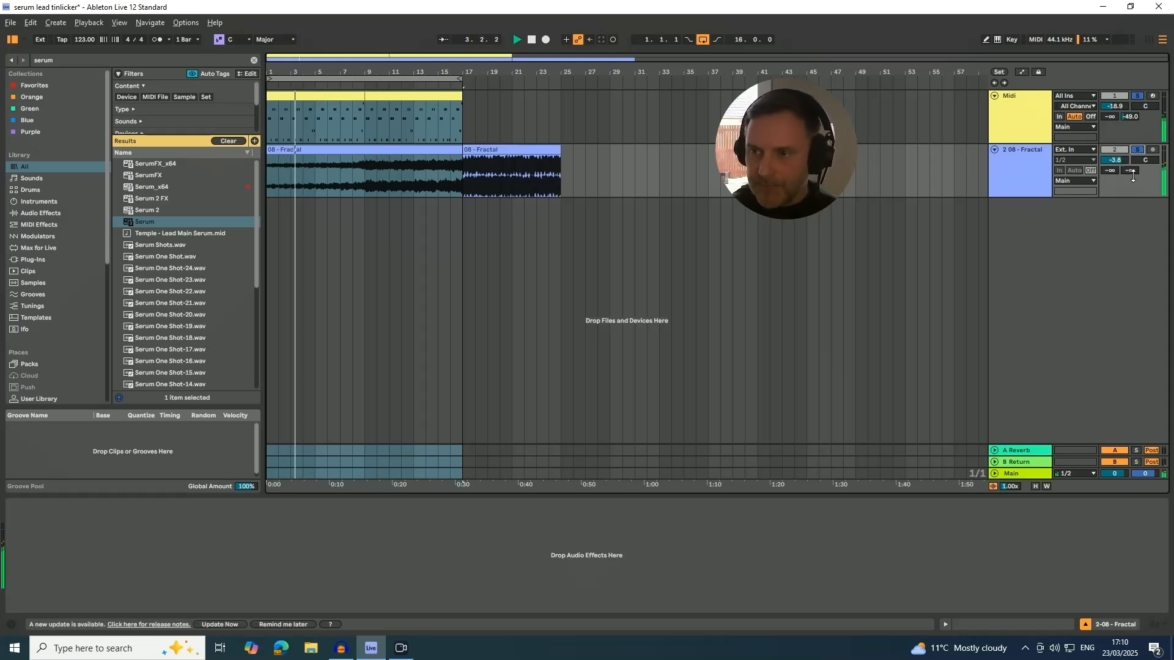
left_click_drag(1115, 160, 1116, 174)
left_click_drag(1119, 108, 1118, 101)
Reopen Serum on the Midi track, sweep the Filter macro to about 17%, and raise the track's volume to -15.6 dB.
left_click(1028, 116)
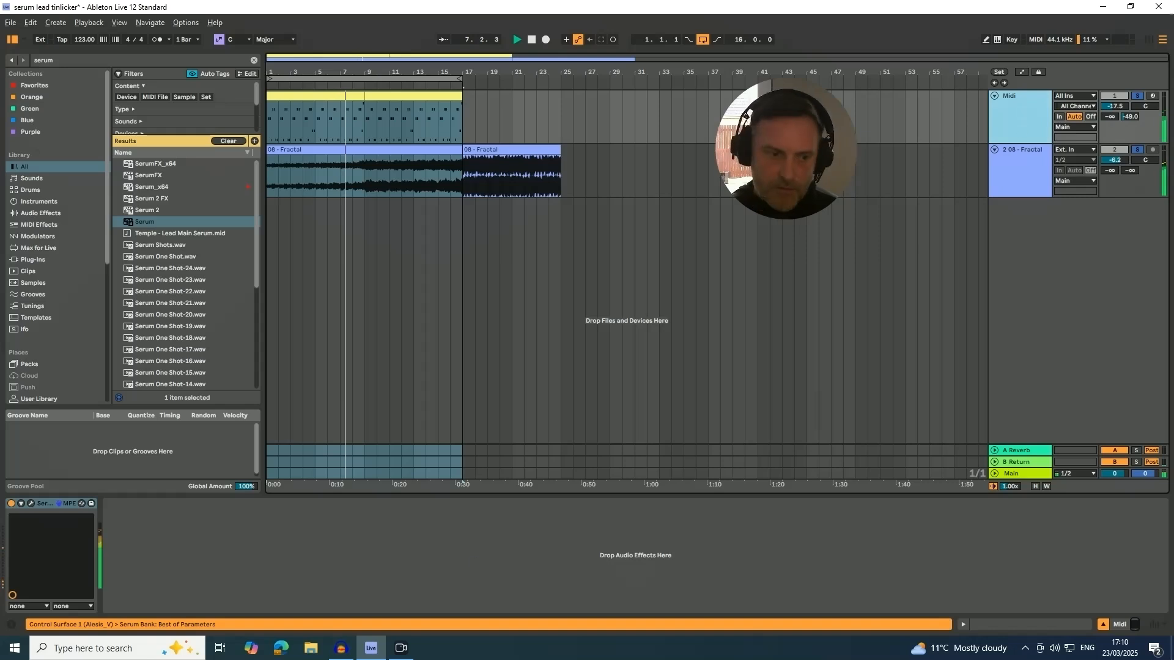
left_click(30, 503)
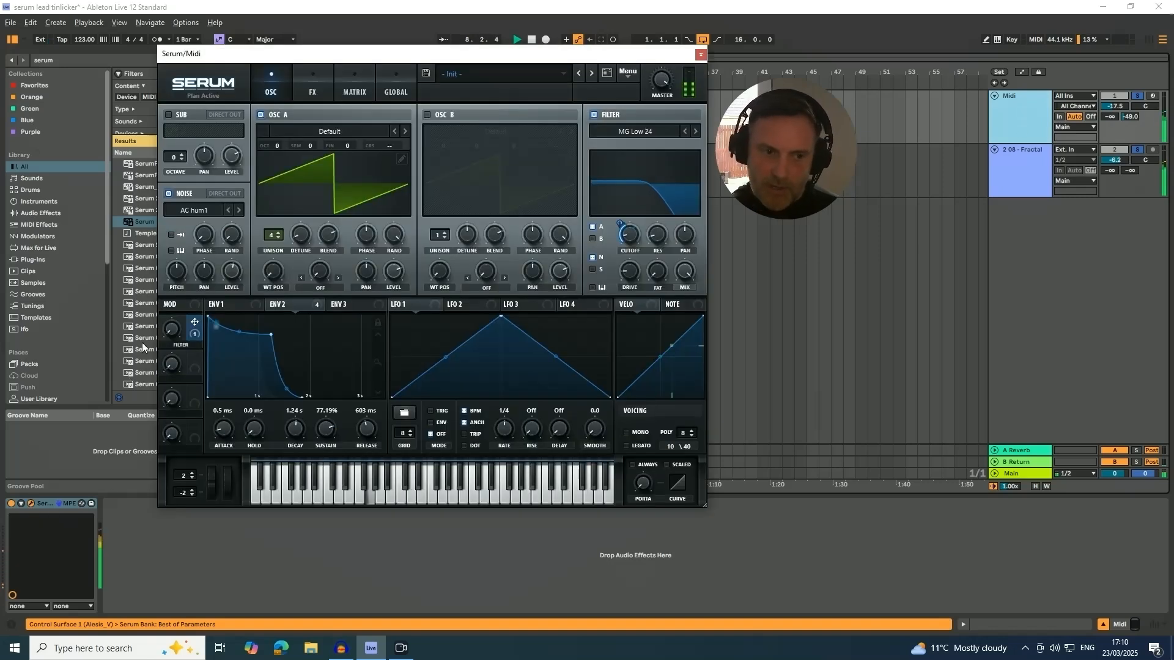
left_click_drag(170, 327, 175, 311)
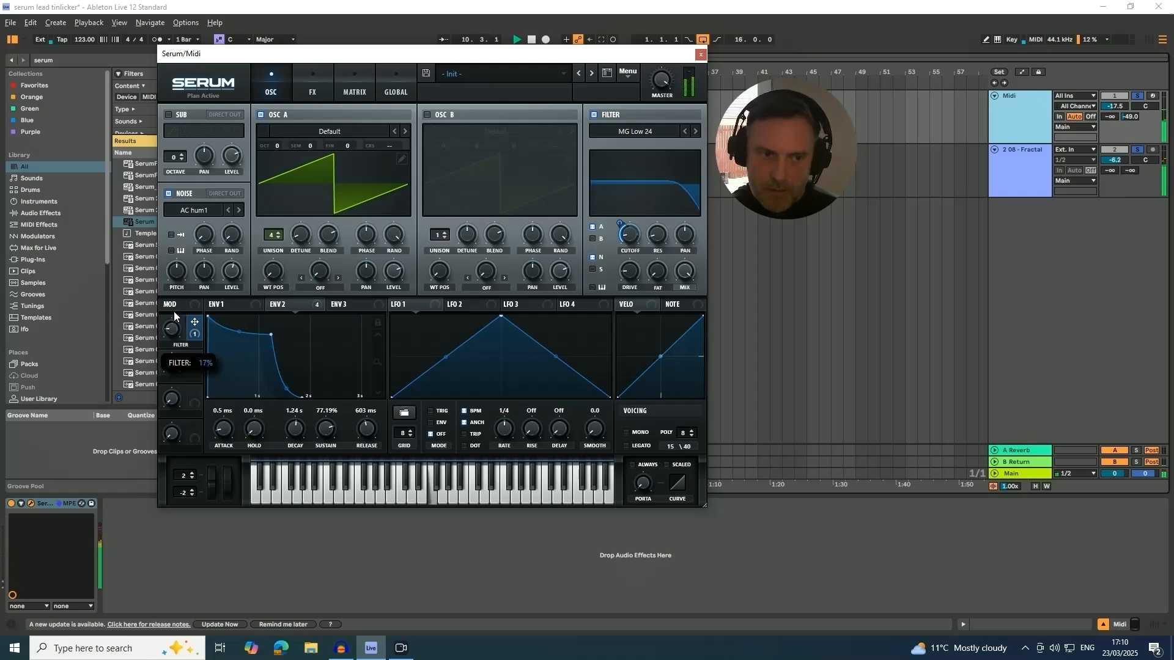
left_click_drag(1114, 106, 1114, 100)
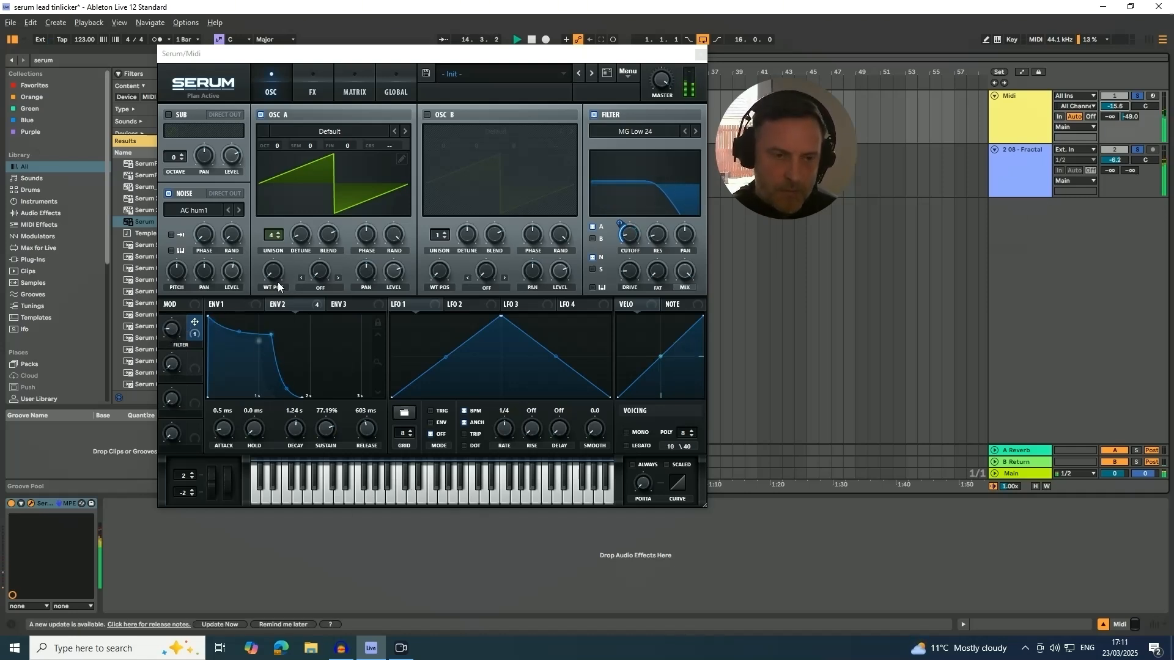
Open the Filter macro to about 27% during the loop, stop playback, and lower the macro again.
left_click(171, 333)
left_click_drag(171, 333, 170, 329)
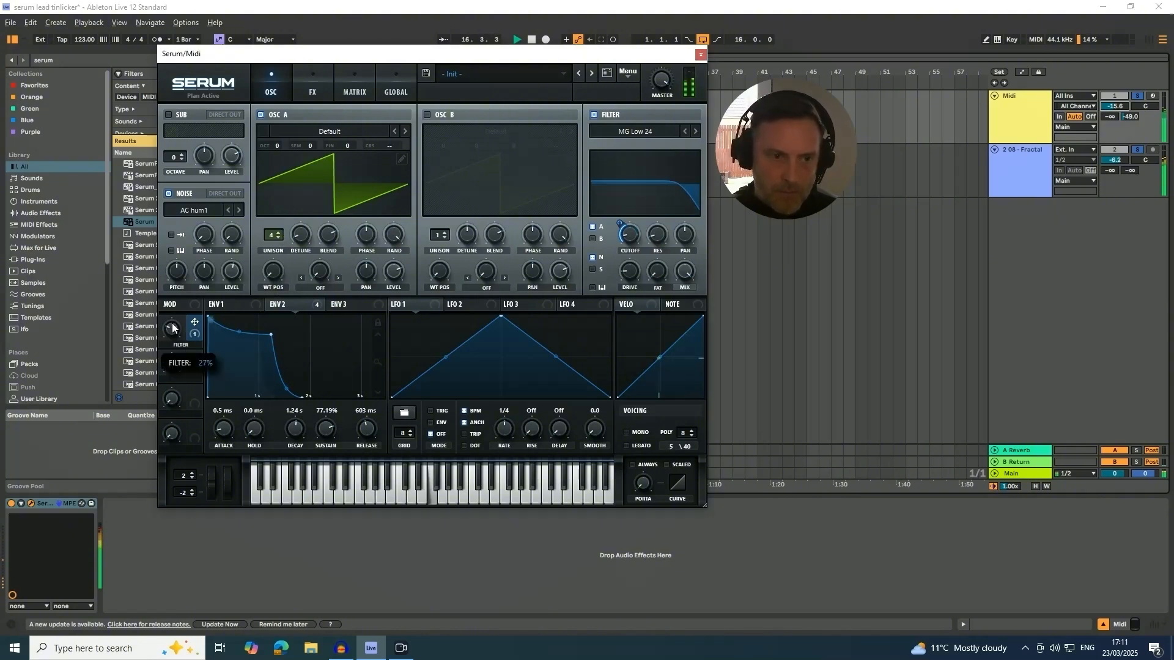
key("space")
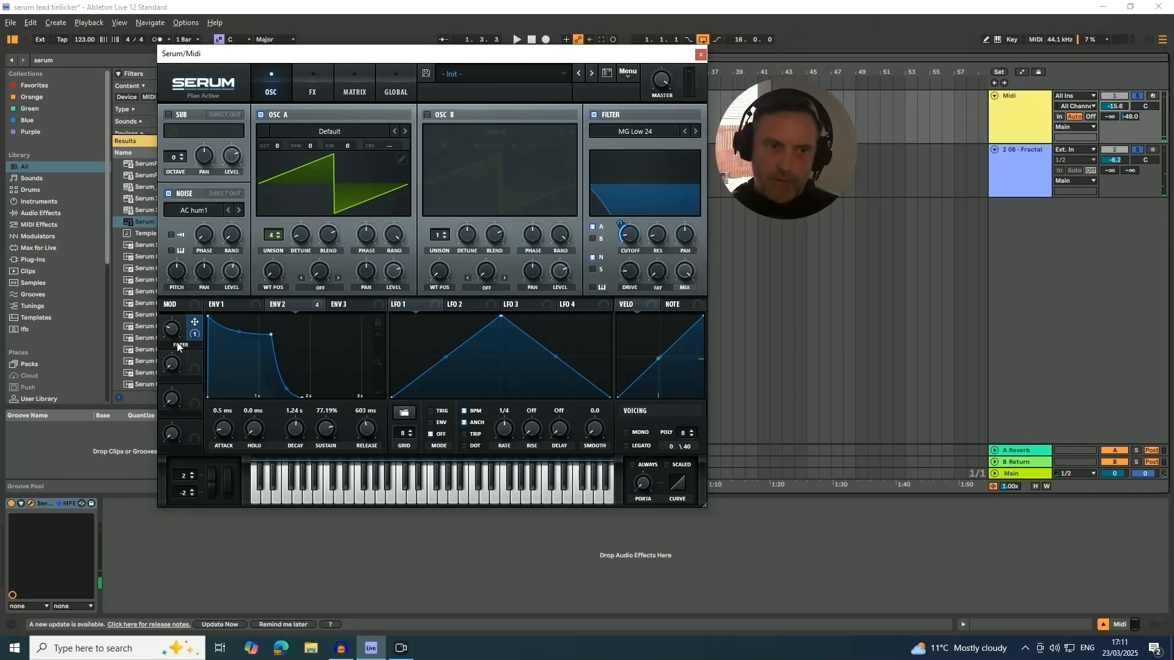
left_click_drag(172, 336, 171, 353)
Review Serum's effects and modulation matrix pages, and return to the oscillator page.
left_click(310, 90)
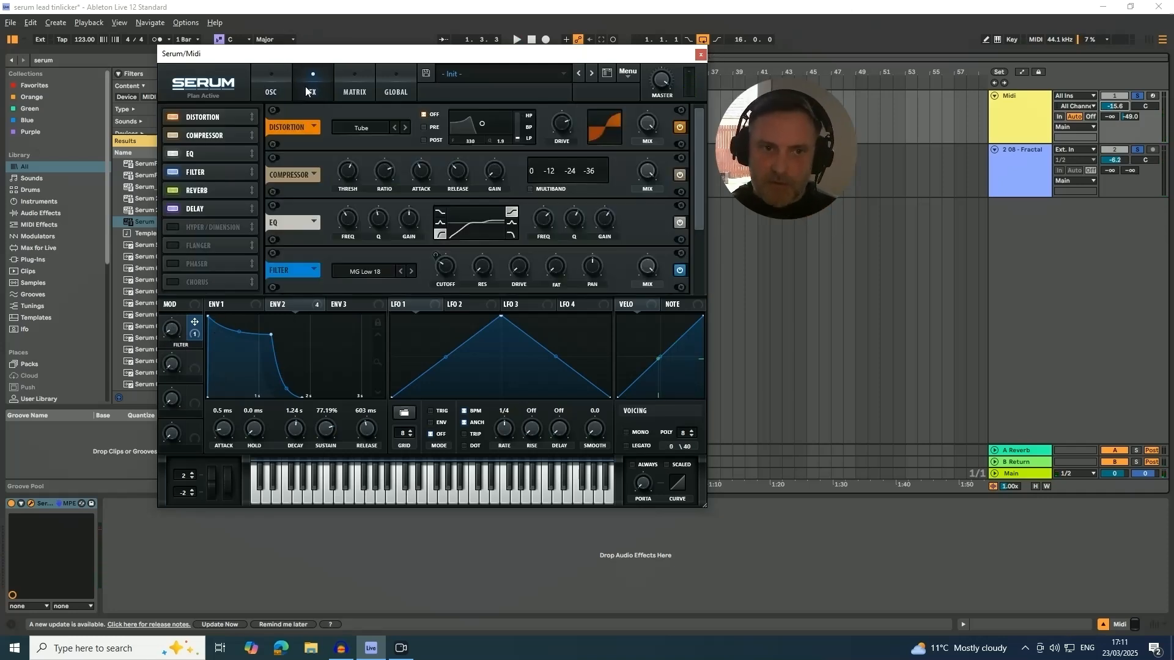
left_click(356, 91)
left_click(271, 90)
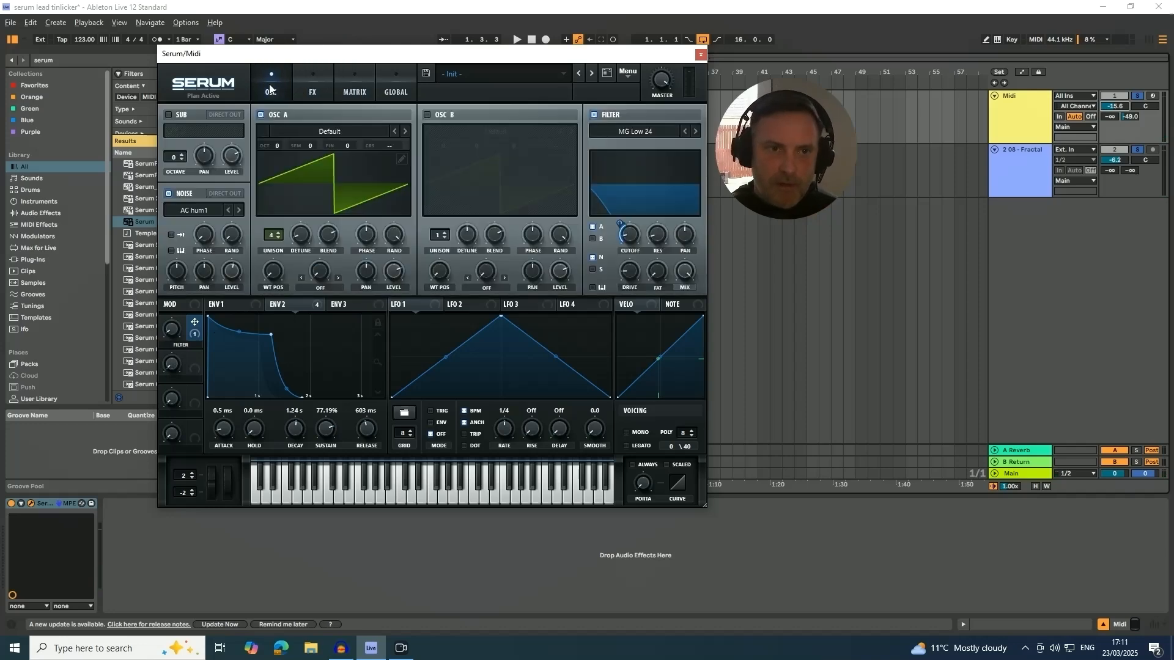
Move the Serum window toward the middle of the arrangement and select the Midi track.
left_click_drag(585, 55, 734, 190)
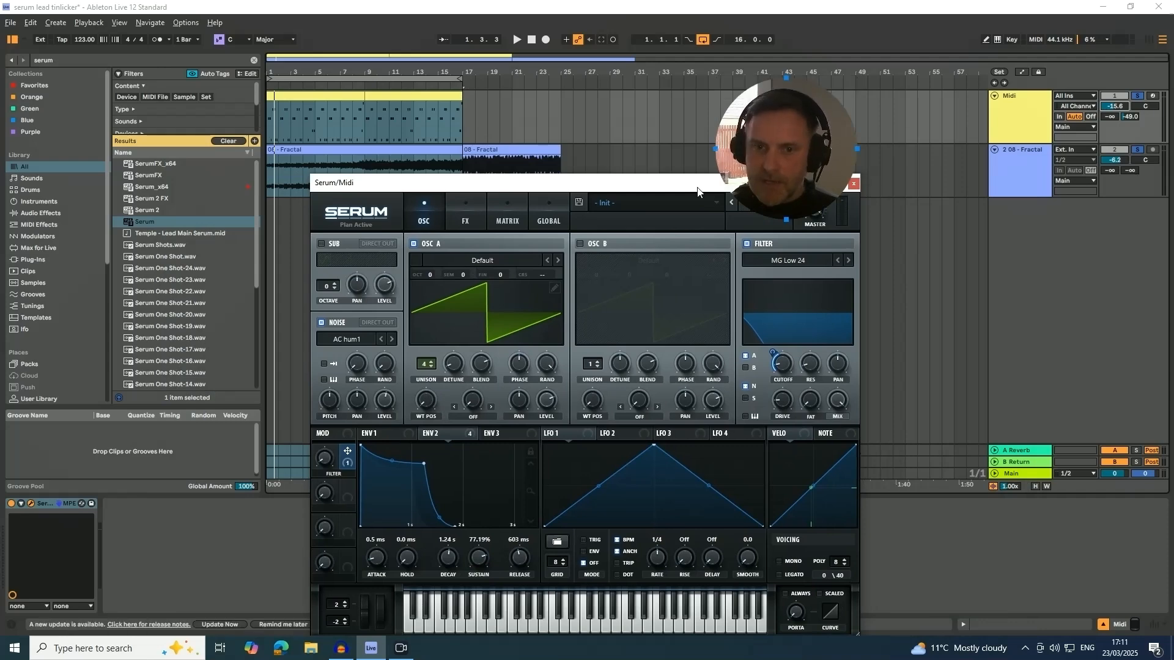
left_click_drag(590, 189, 589, 114)
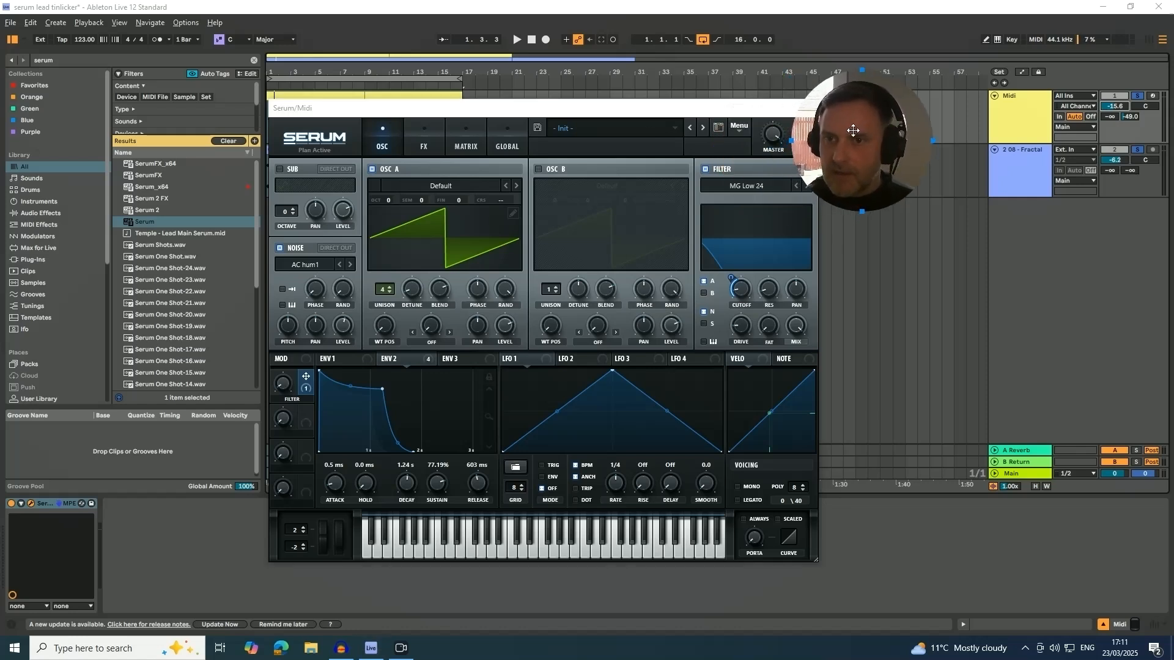
left_click_drag(703, 116, 689, 111)
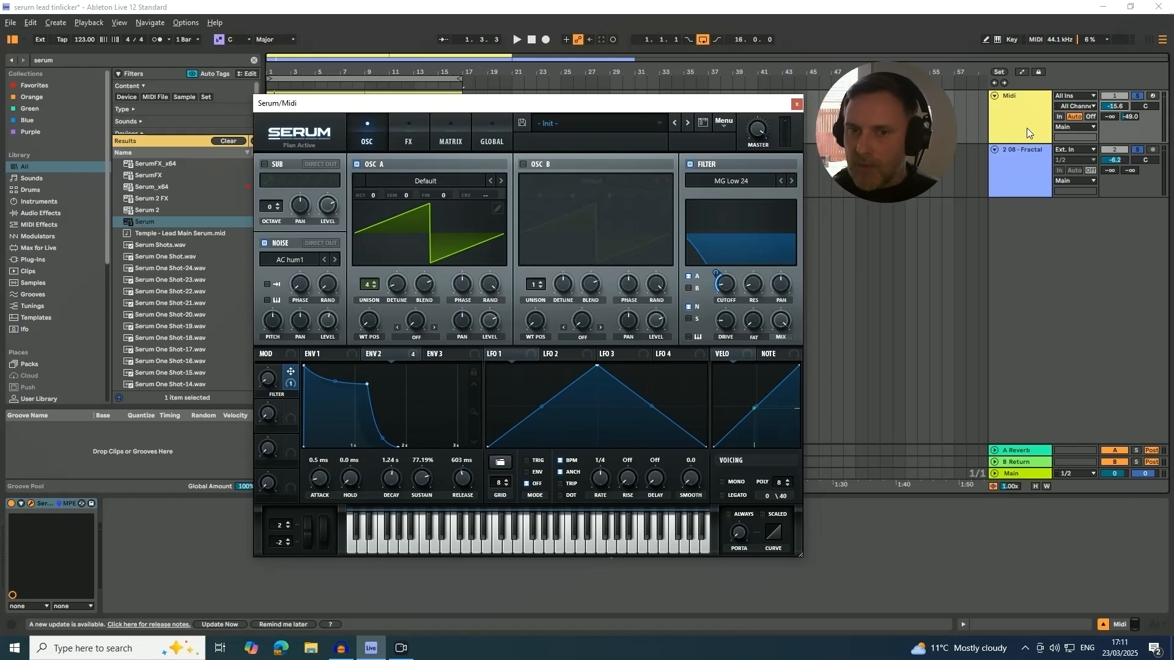
left_click(1012, 112)
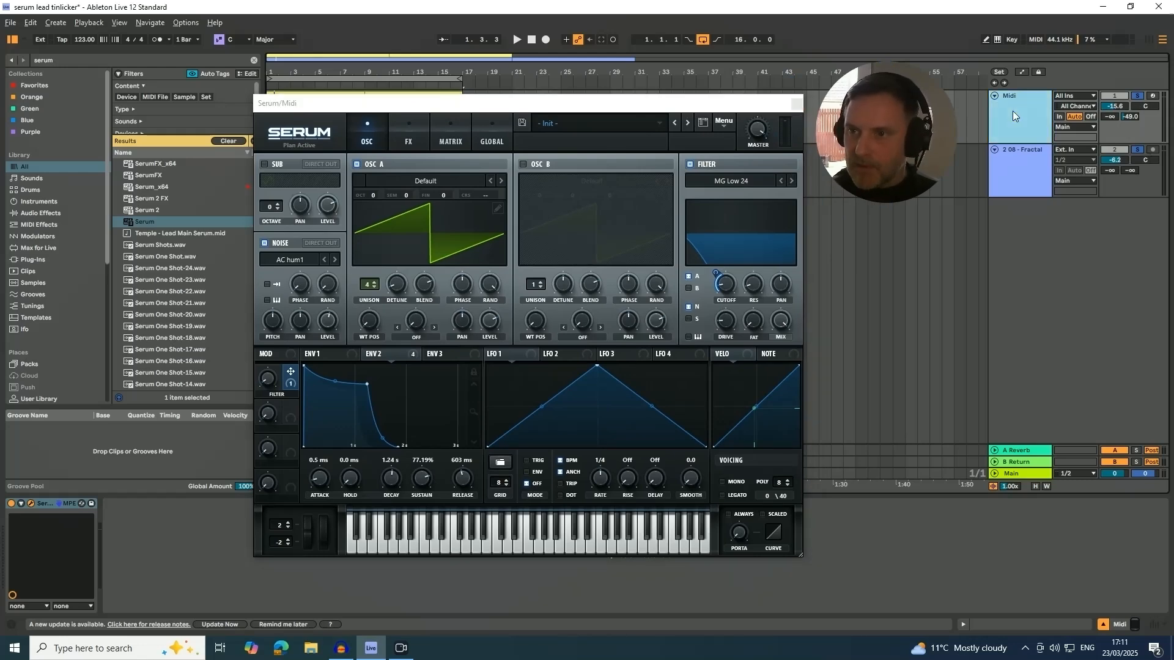